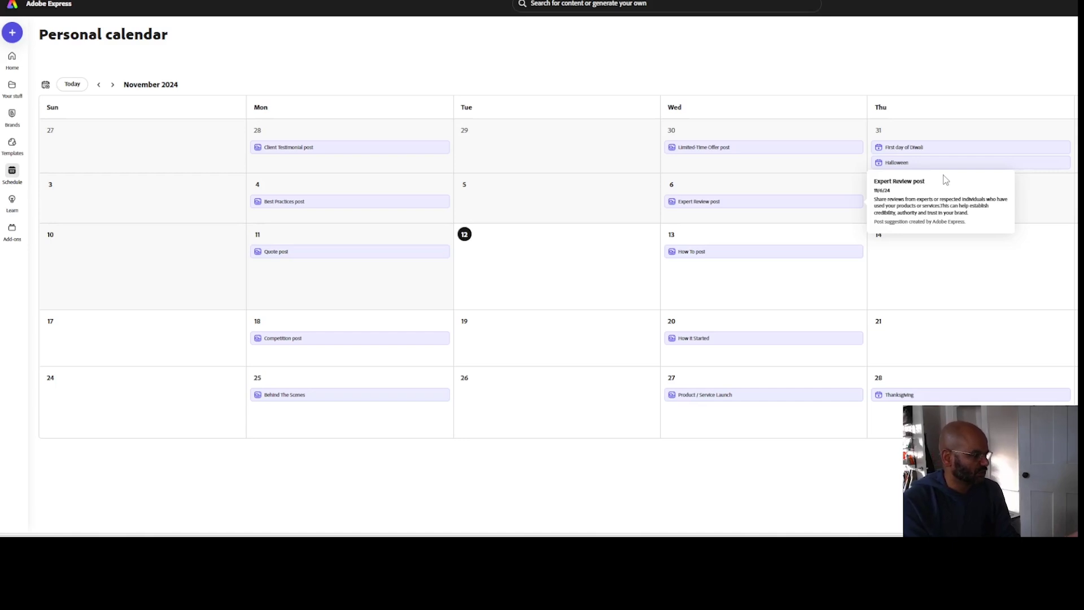
Go to the home page and open the social media scheduling calendar from there
click(7, 4)
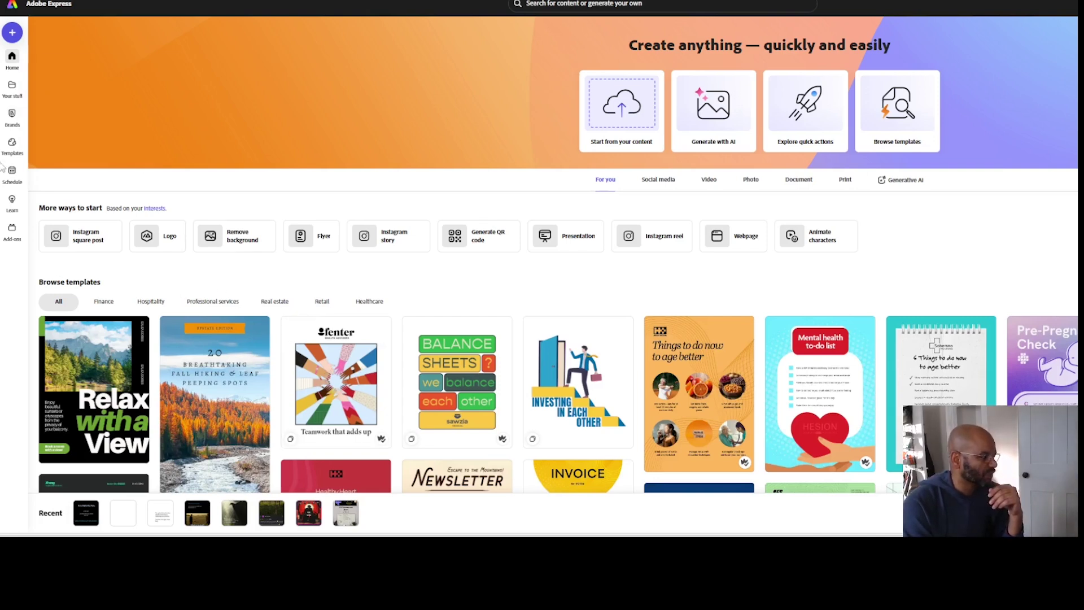
mouse_move(13, 185)
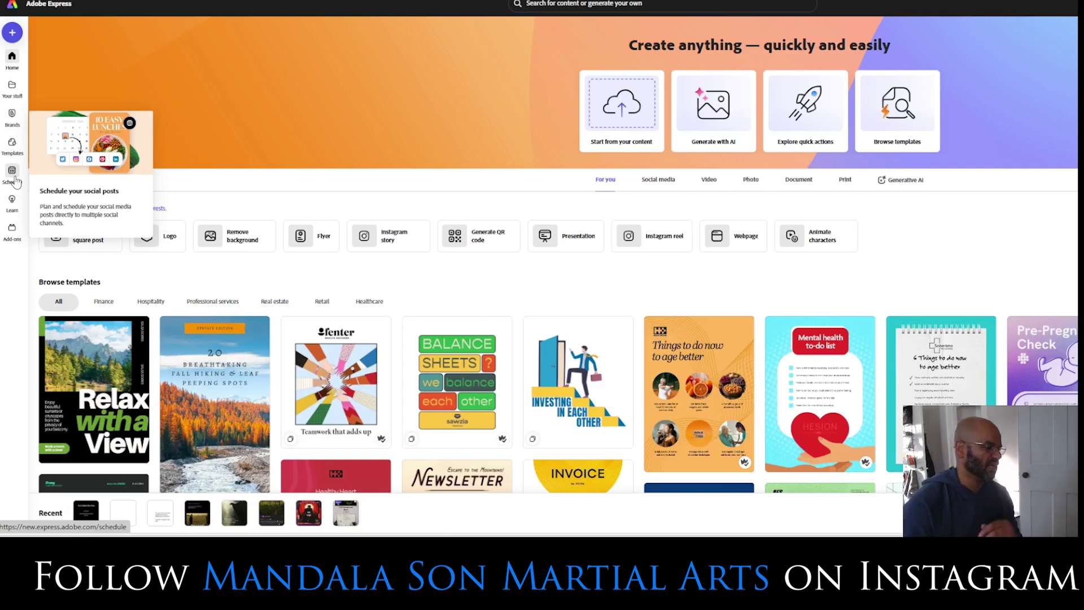
click(12, 174)
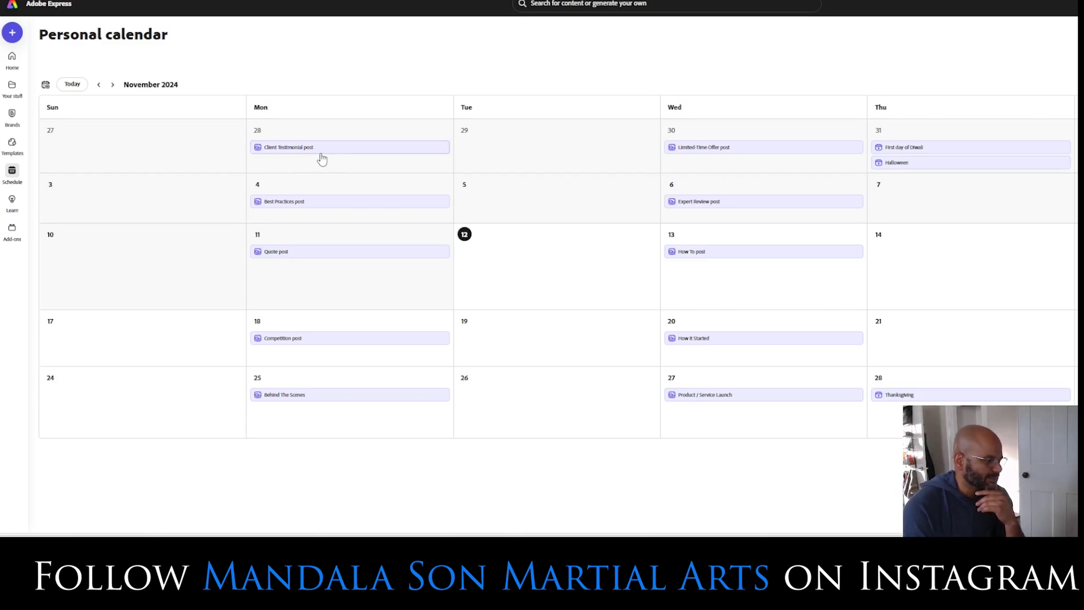
mouse_move(322, 157)
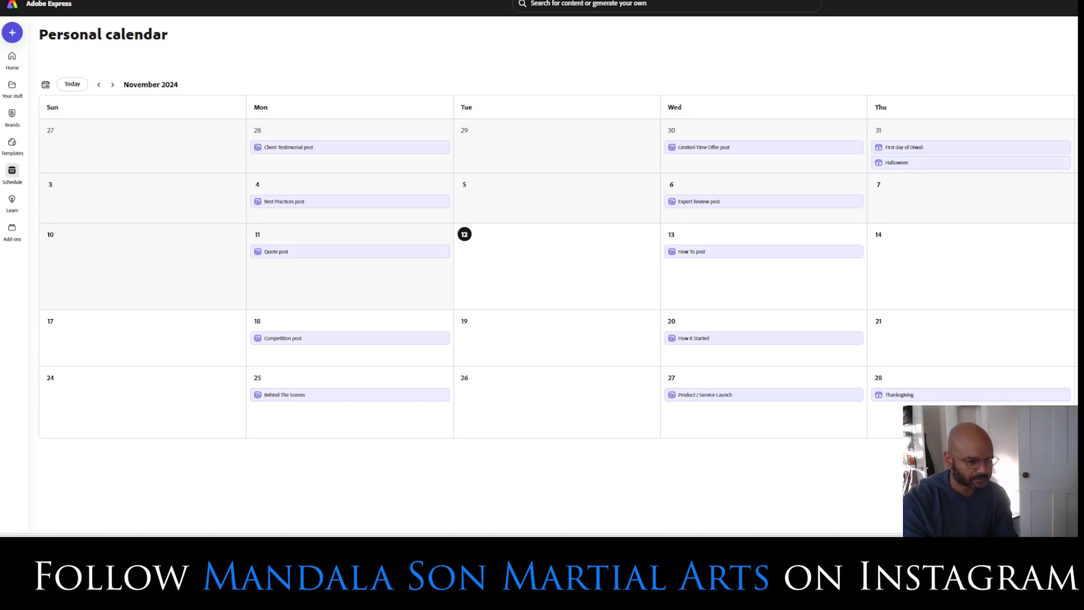
click(624, 283)
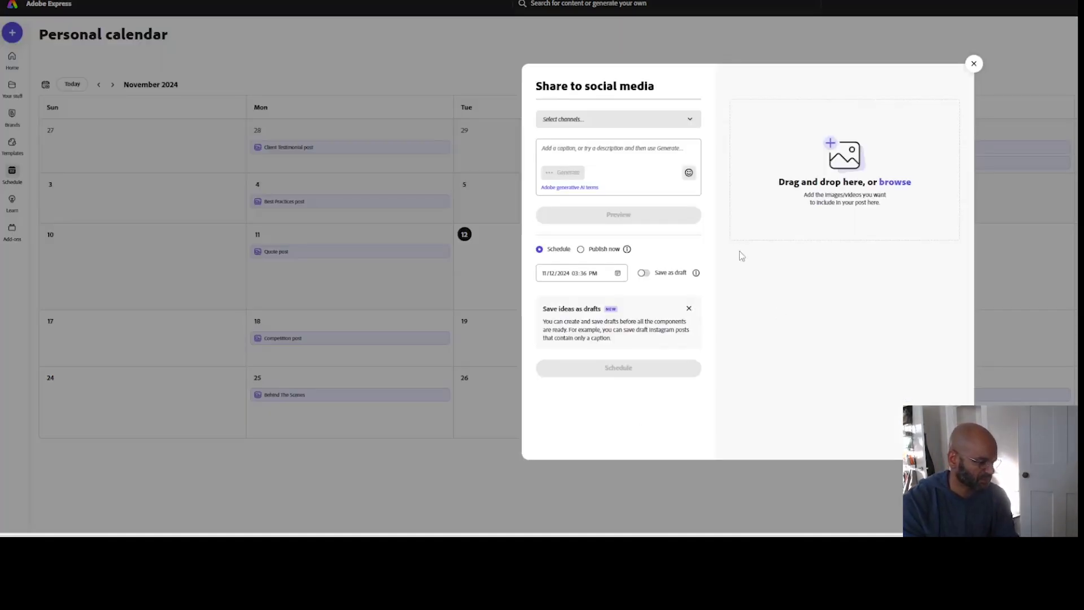
click(974, 65)
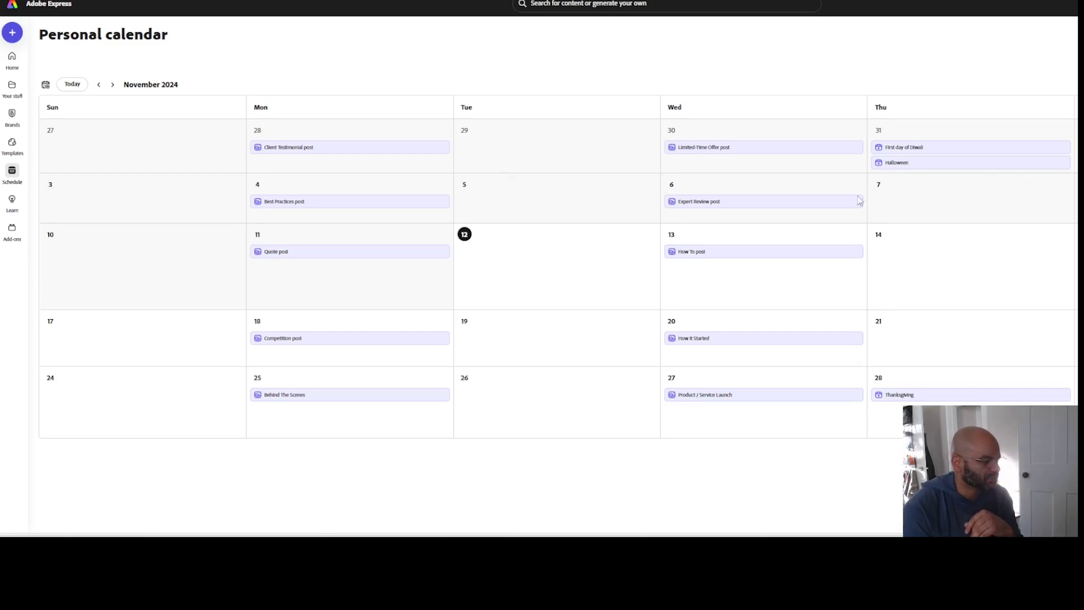
click(10, 34)
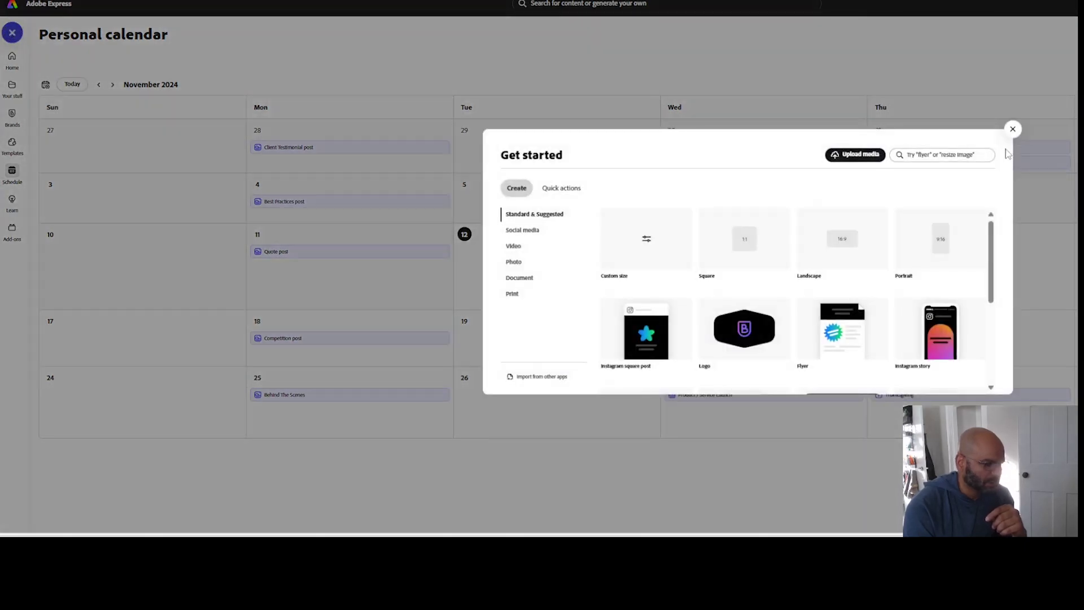
click(1012, 129)
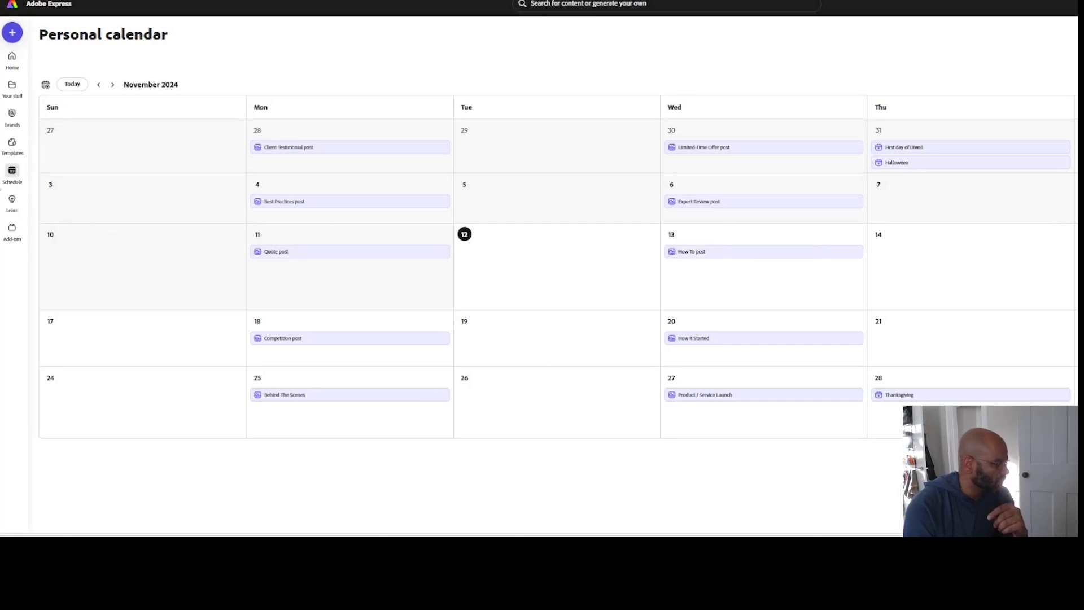
Reopen the schedule from the home page and examine which social media accounts can be connected to the personal calendar
click(11, 6)
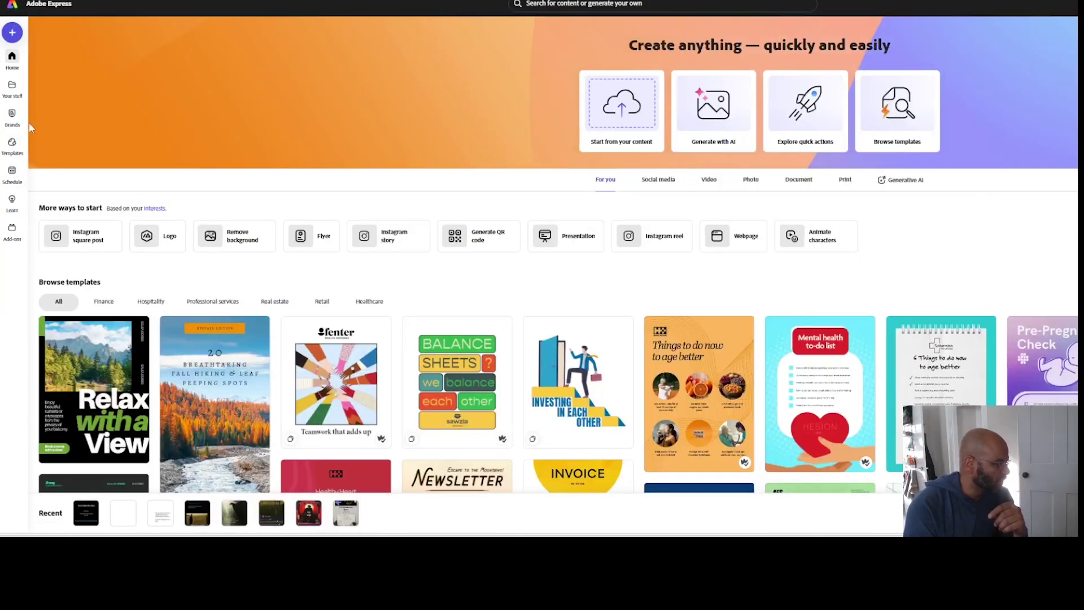
click(17, 172)
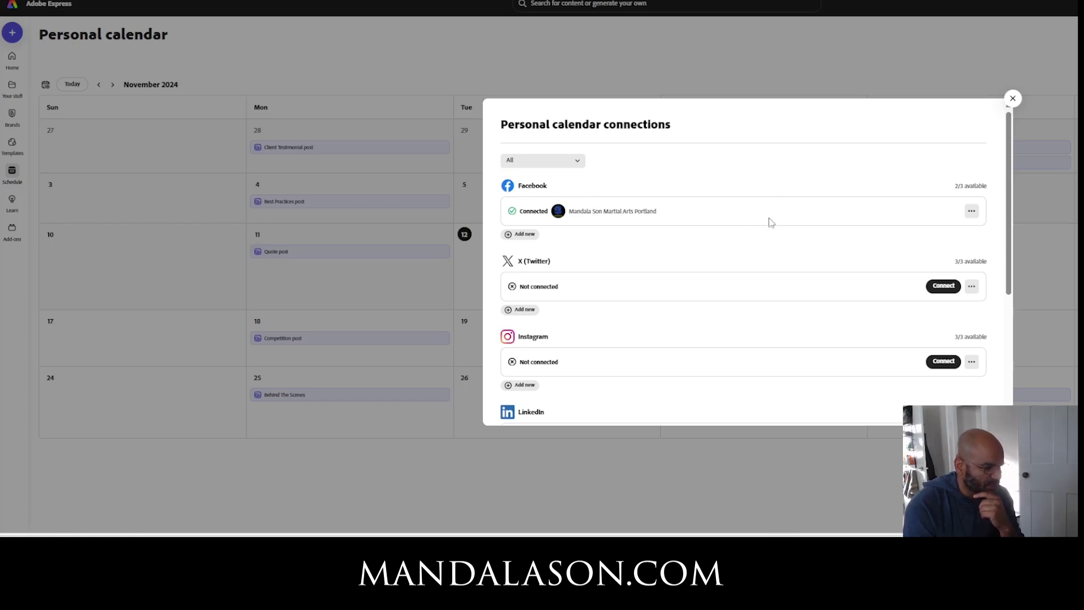
scroll(552, 262, down, 3)
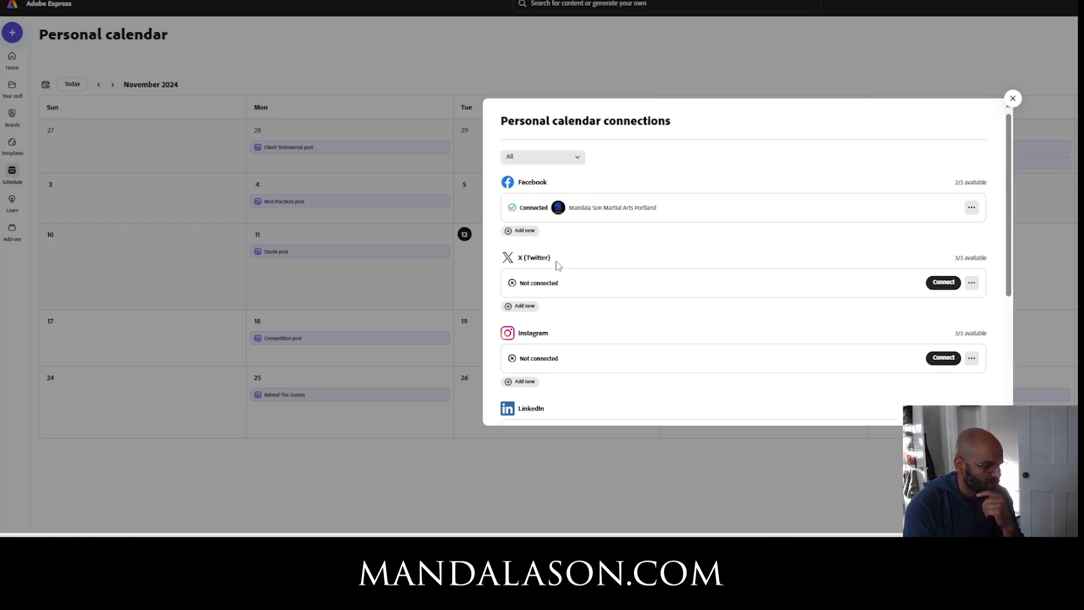
scroll(552, 237, down, 2)
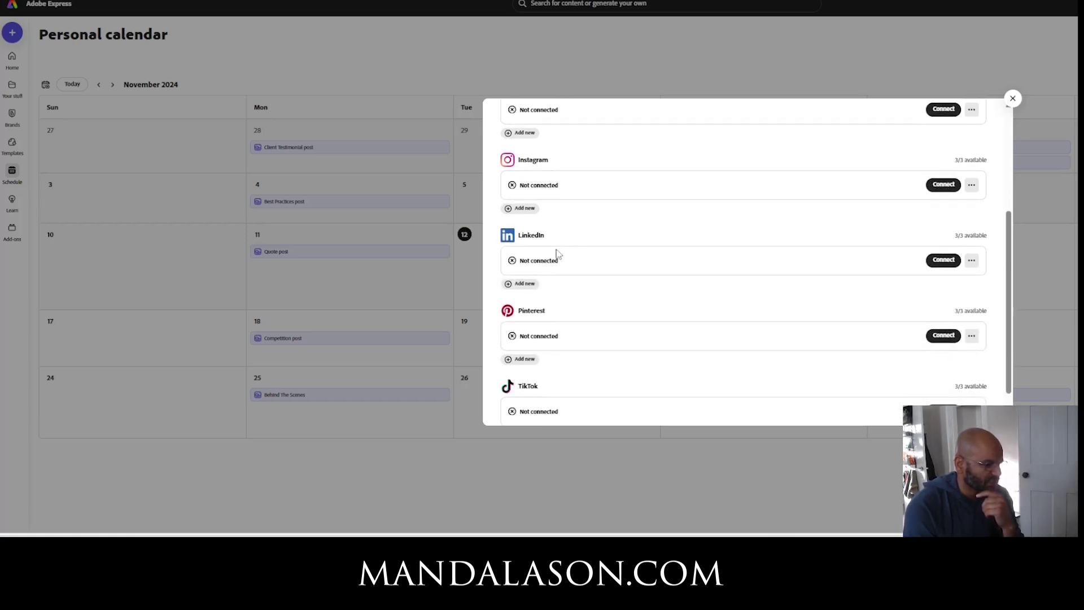
scroll(563, 311, down, 1)
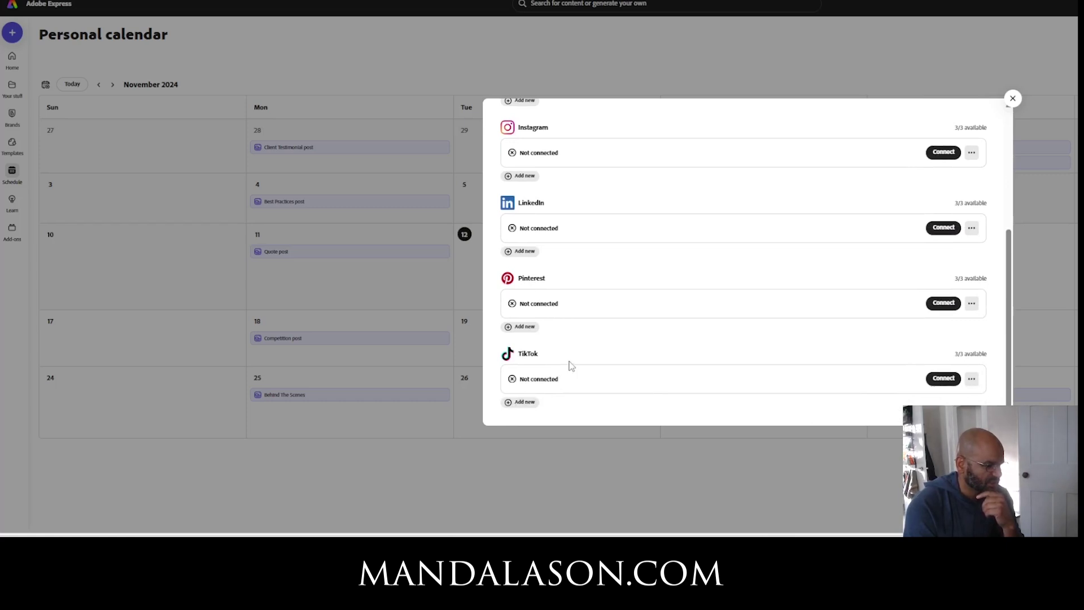
scroll(563, 350, up, 5)
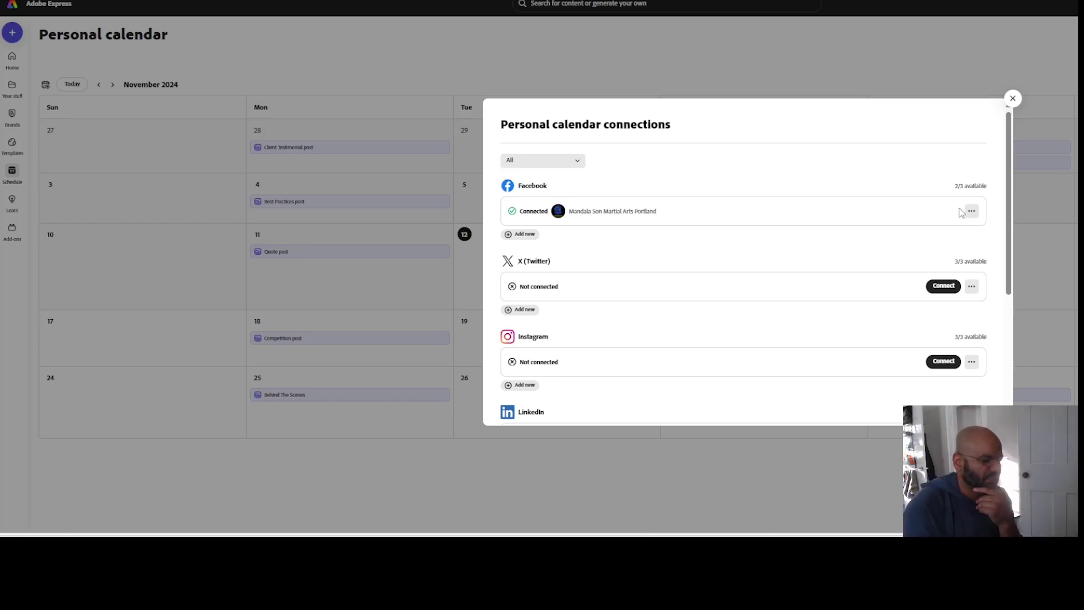
scroll(713, 267, down, 3)
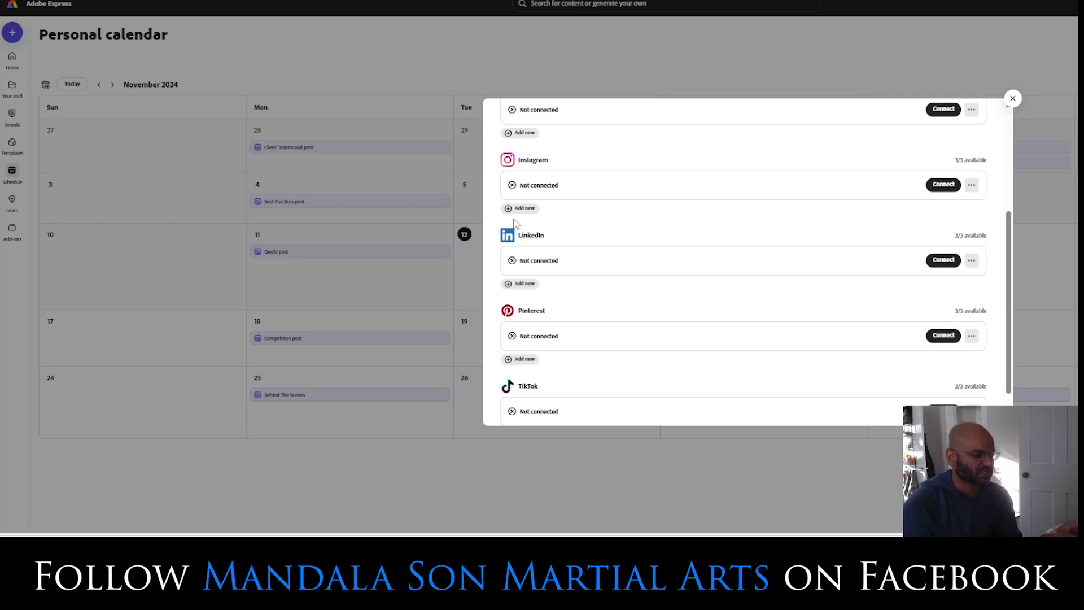
scroll(603, 236, up, 3)
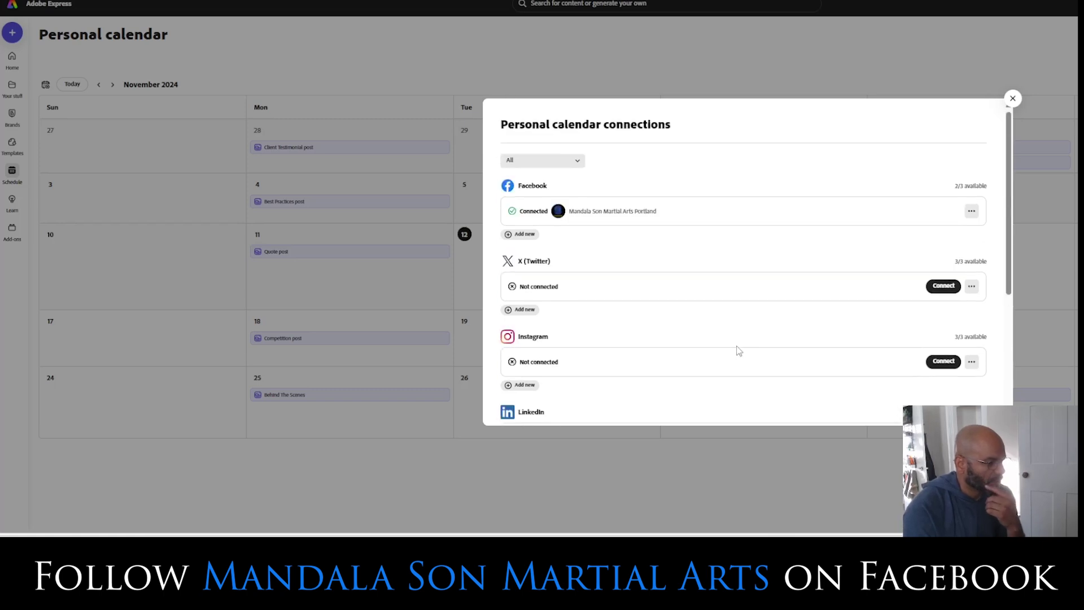
Leave the calendar connections and open the scheduled Taijutsu class post for editing
click(1011, 101)
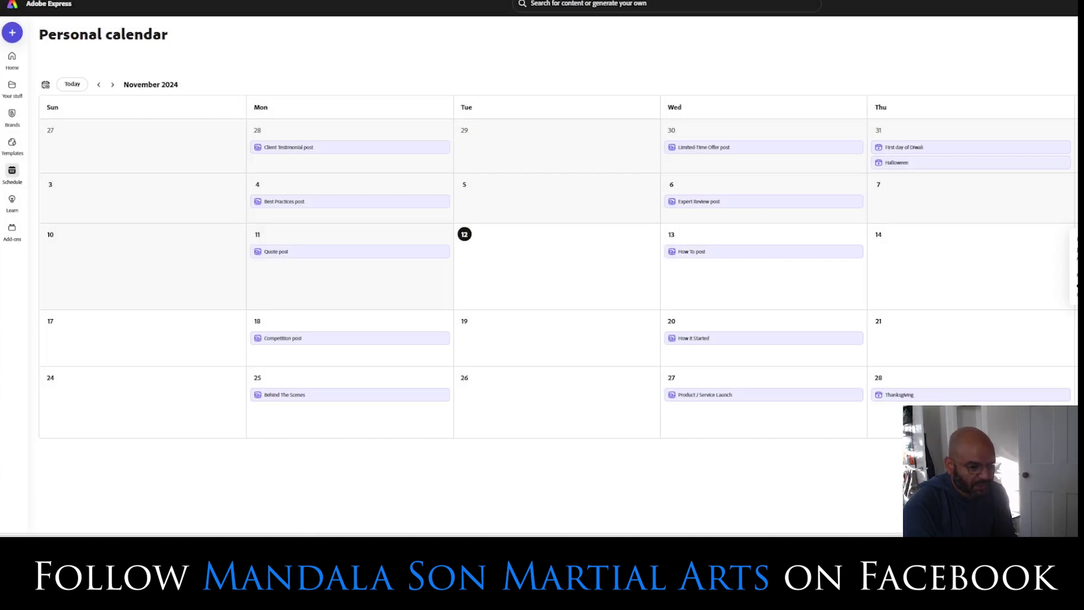
click(1069, 251)
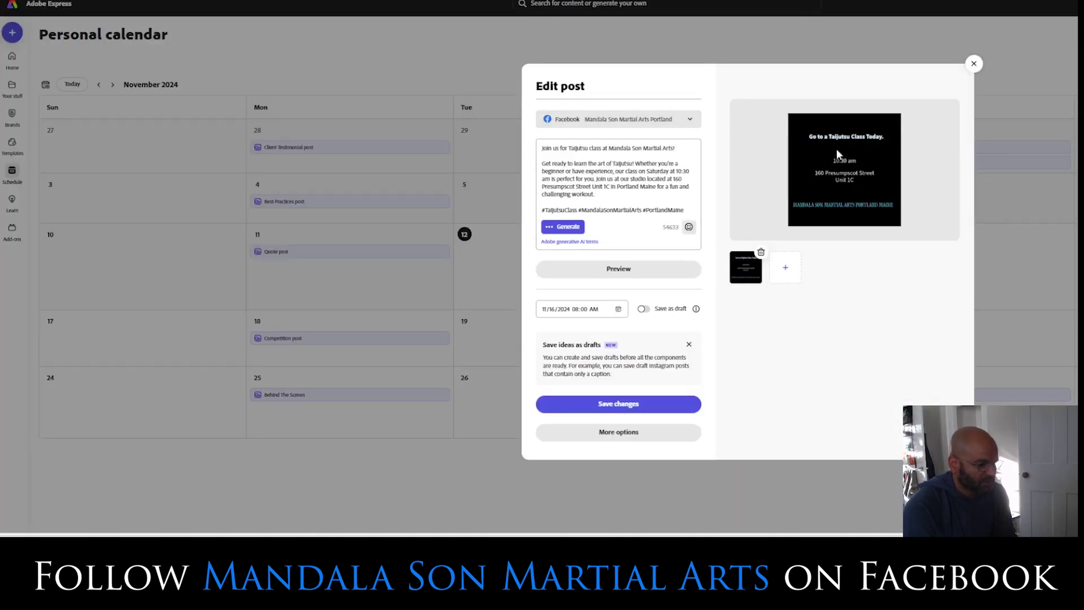
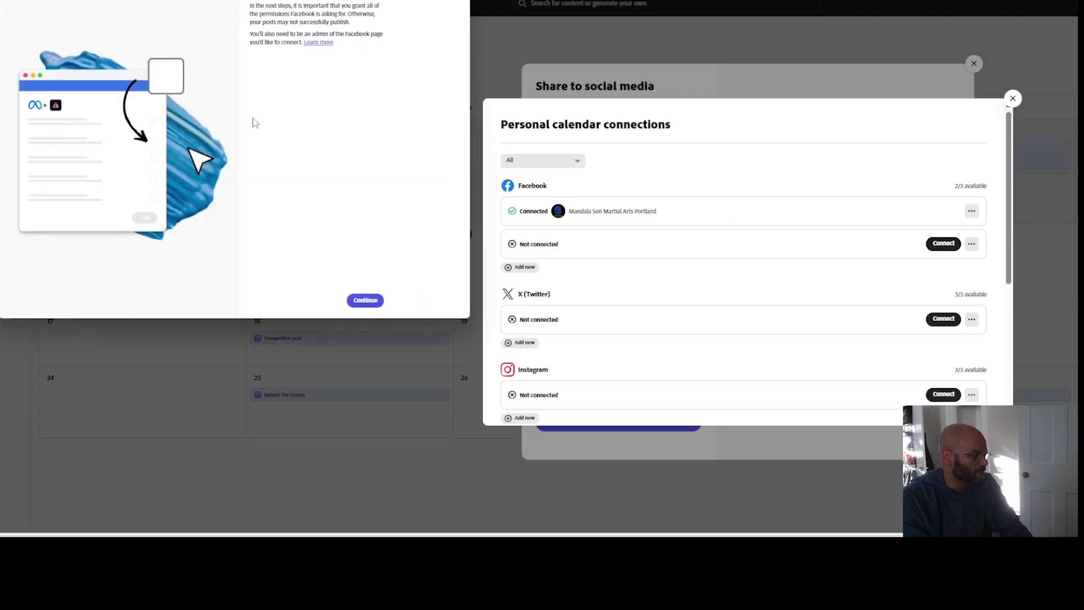
Authorize Facebook access and connect the Genesis Materials page to the personal calendar
click(365, 299)
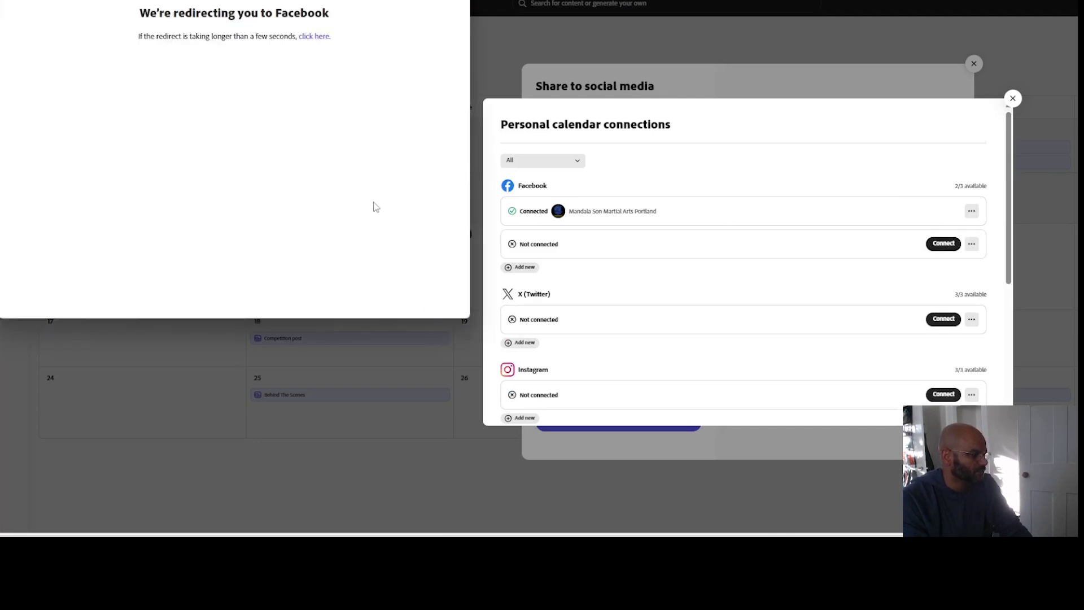
click(107, 183)
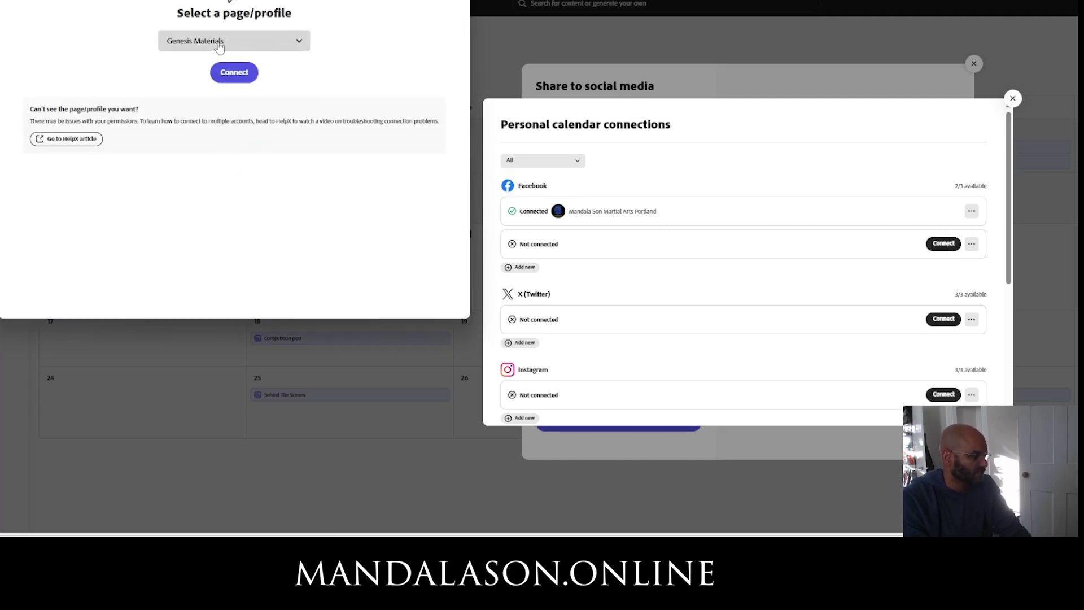
click(280, 45)
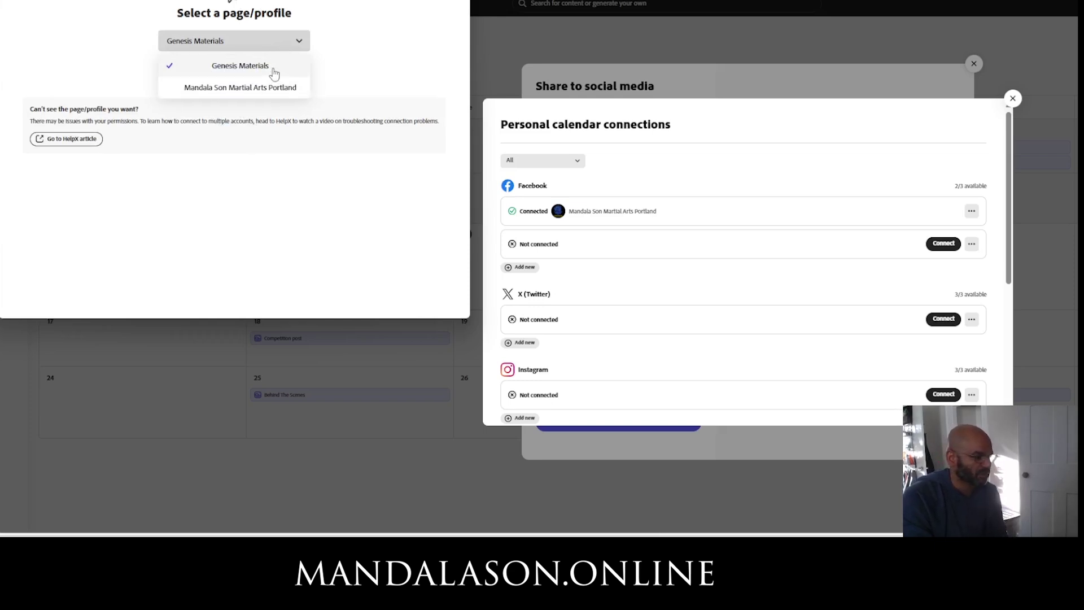
click(273, 68)
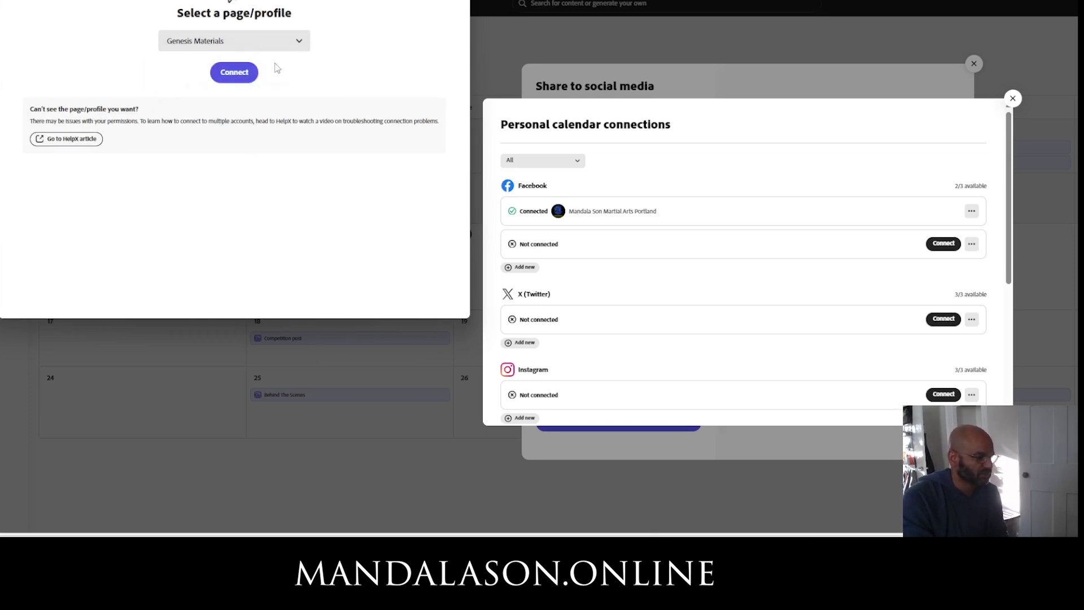
click(244, 73)
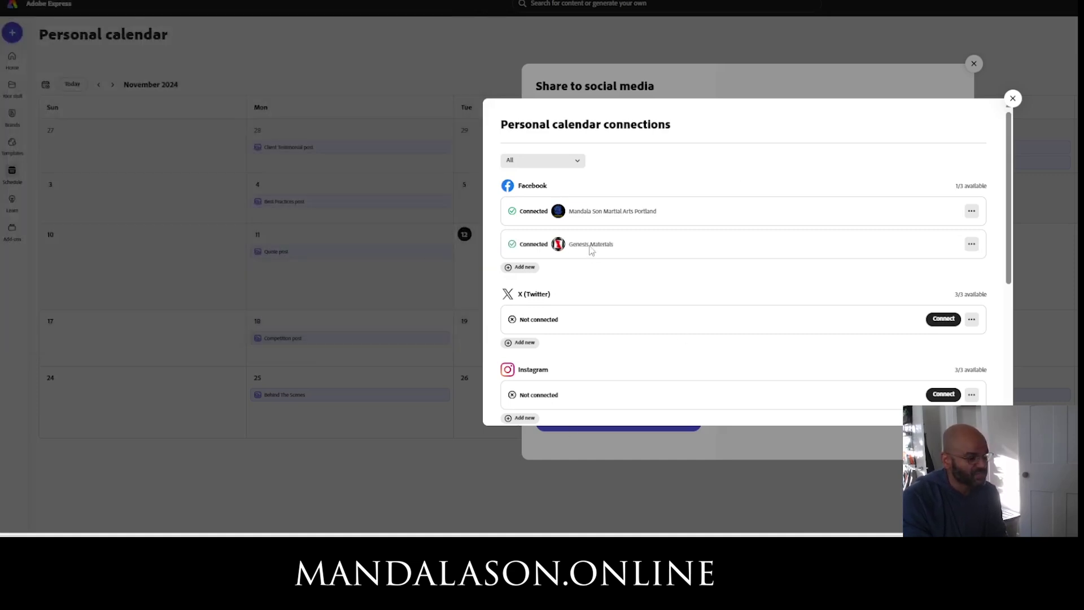
click(1012, 99)
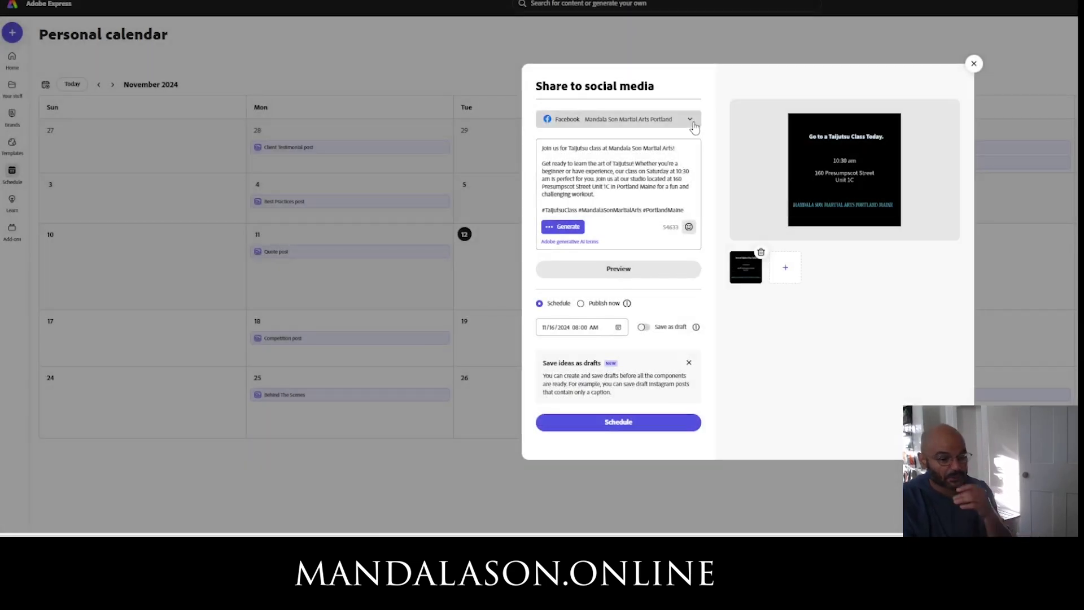
Select both Mandala Son Martial Arts Portland and Genesis Materials as channels and schedule the post for 11/16/2024 08:00 AM
click(689, 120)
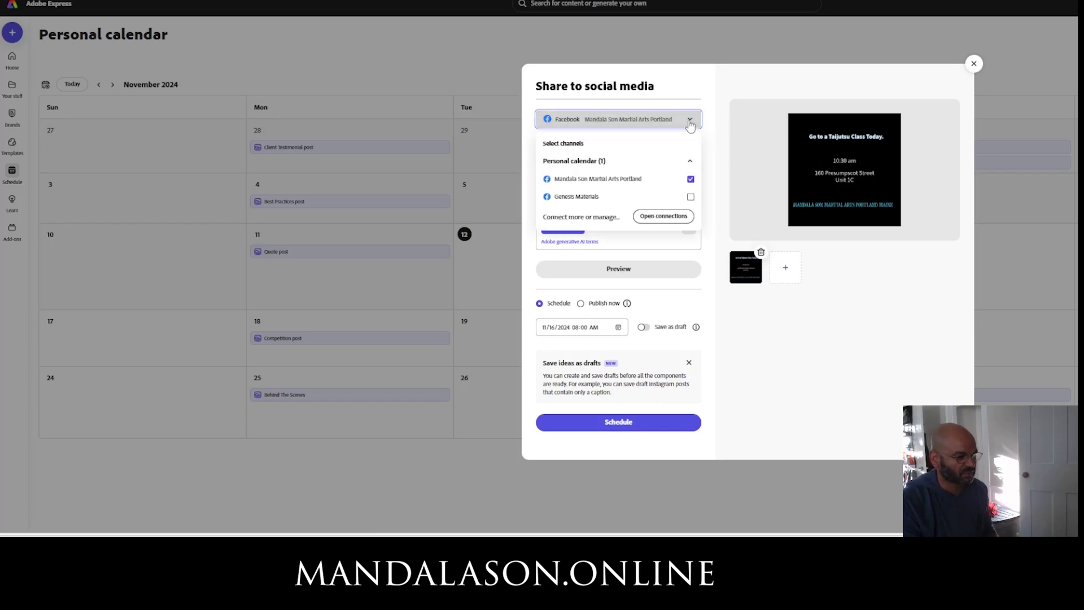
click(598, 198)
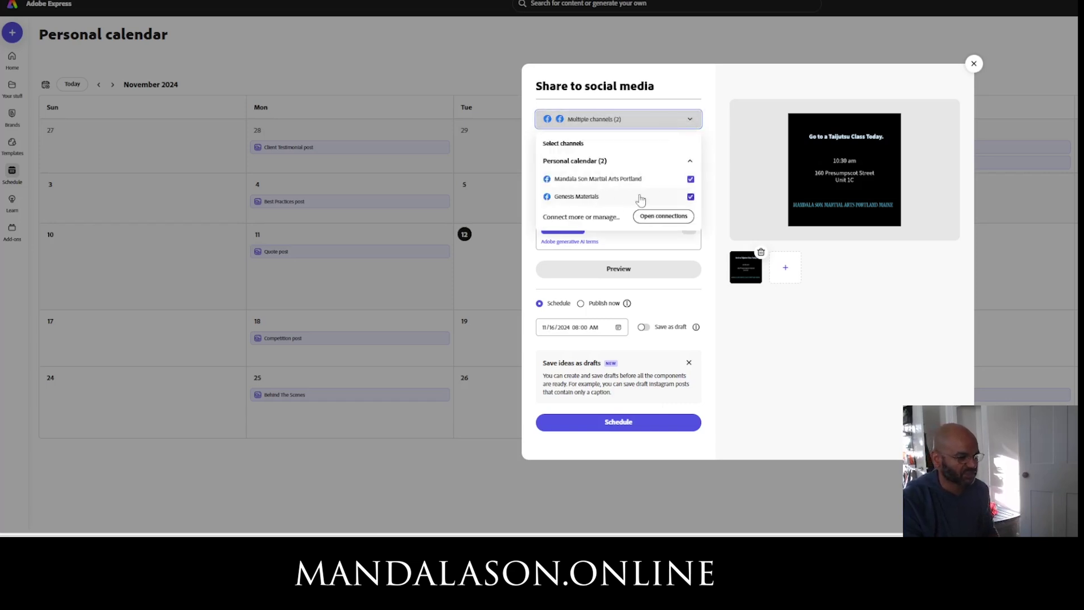
click(690, 179)
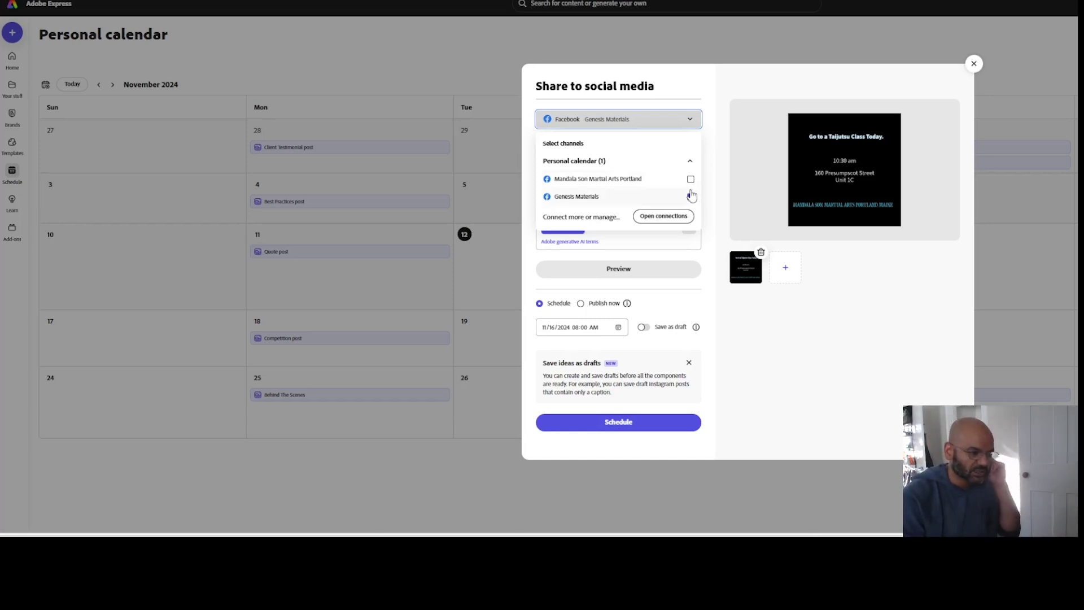
click(691, 180)
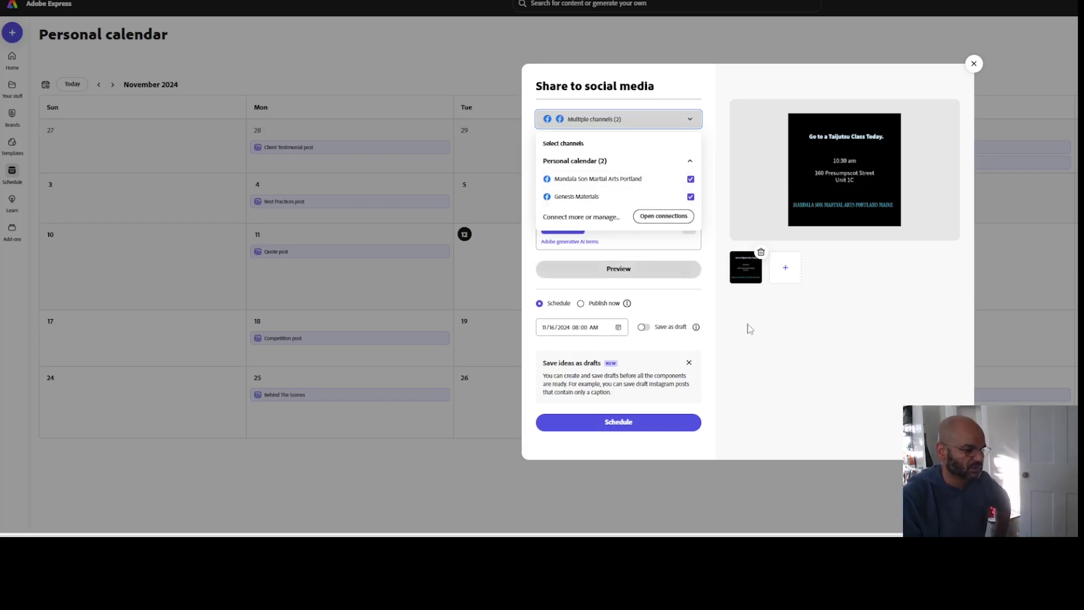
click(797, 366)
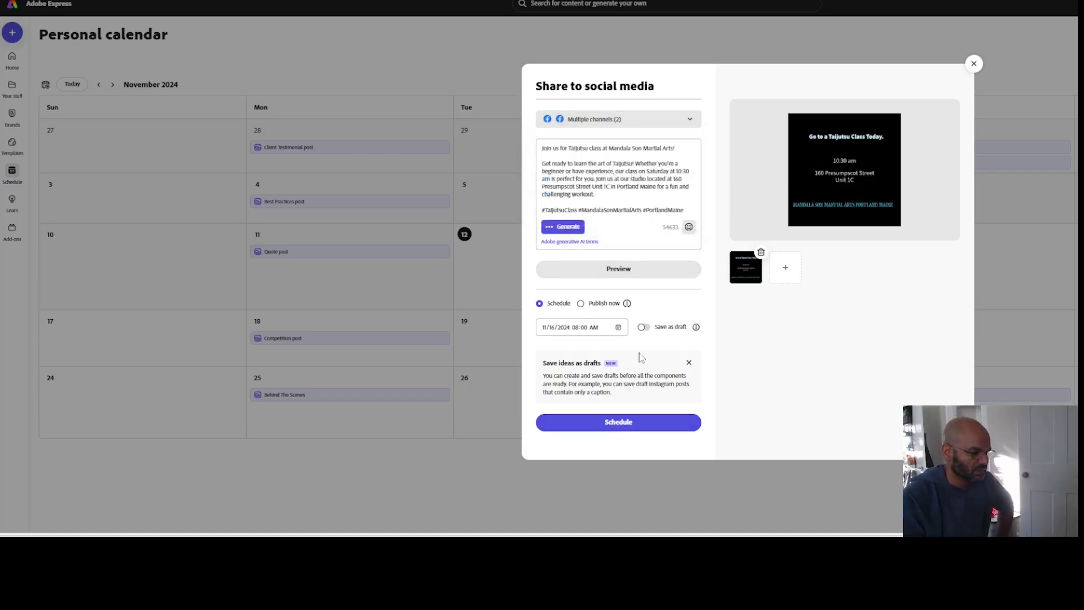
click(600, 423)
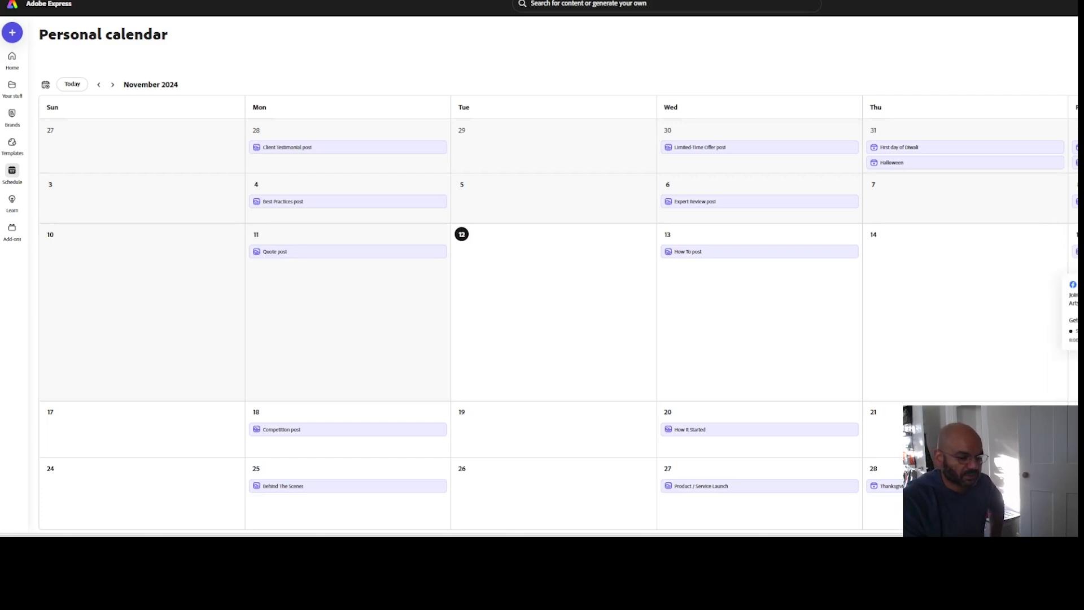
Permanently delete the duplicate Taijutsu class post for Mandala Son Martial Arts Portland from the calendar
click(1072, 299)
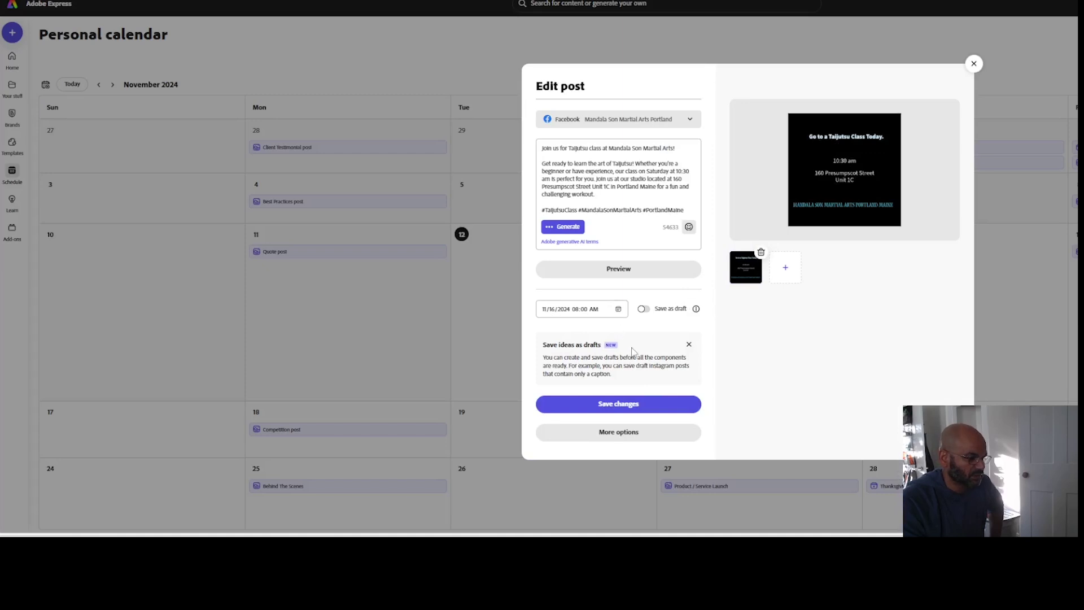
click(611, 434)
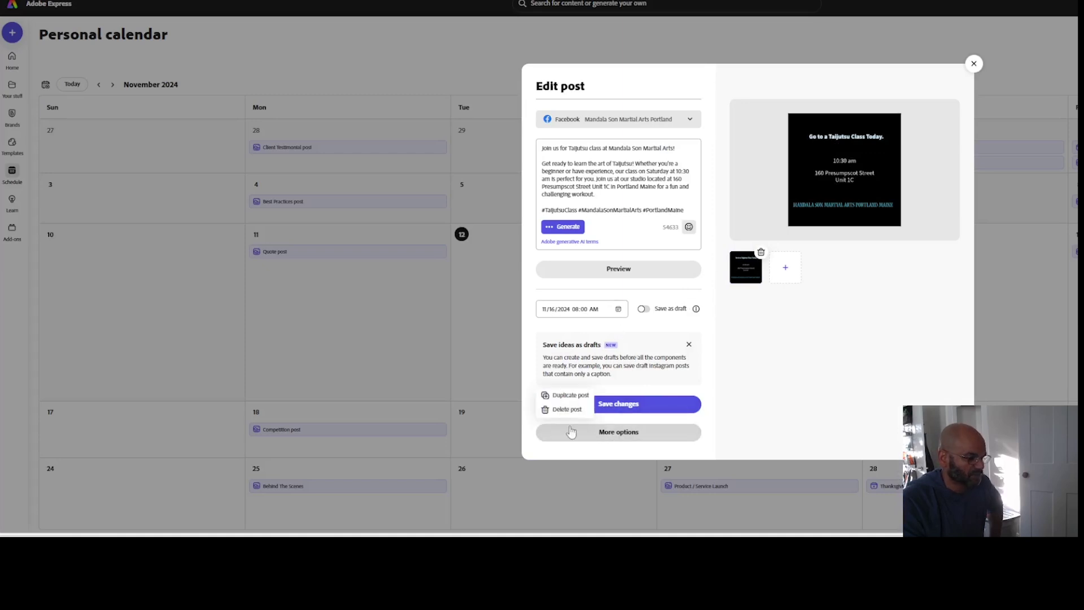
click(567, 409)
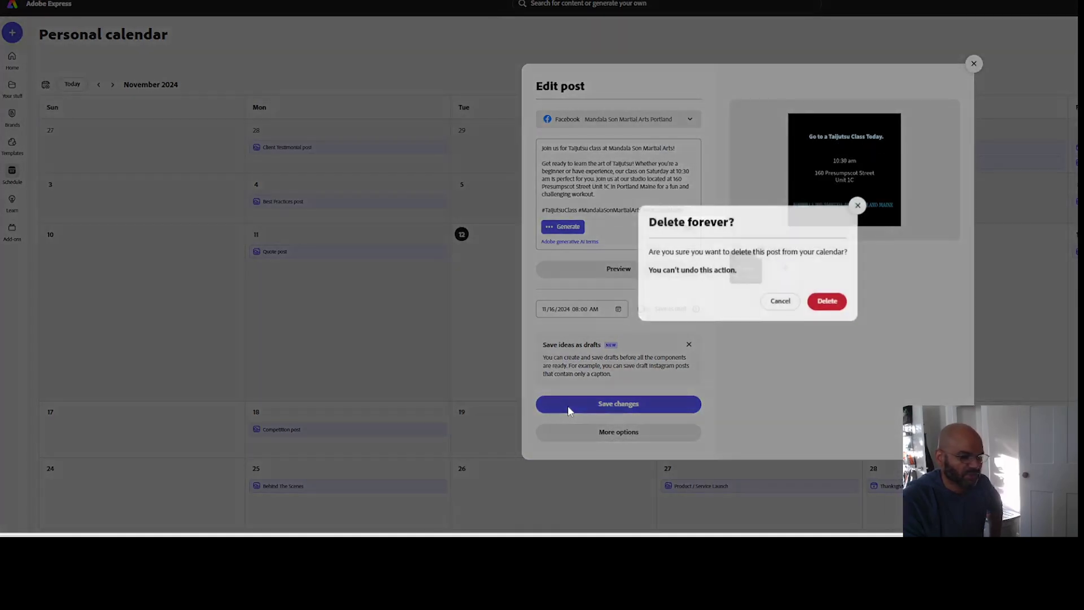
click(826, 302)
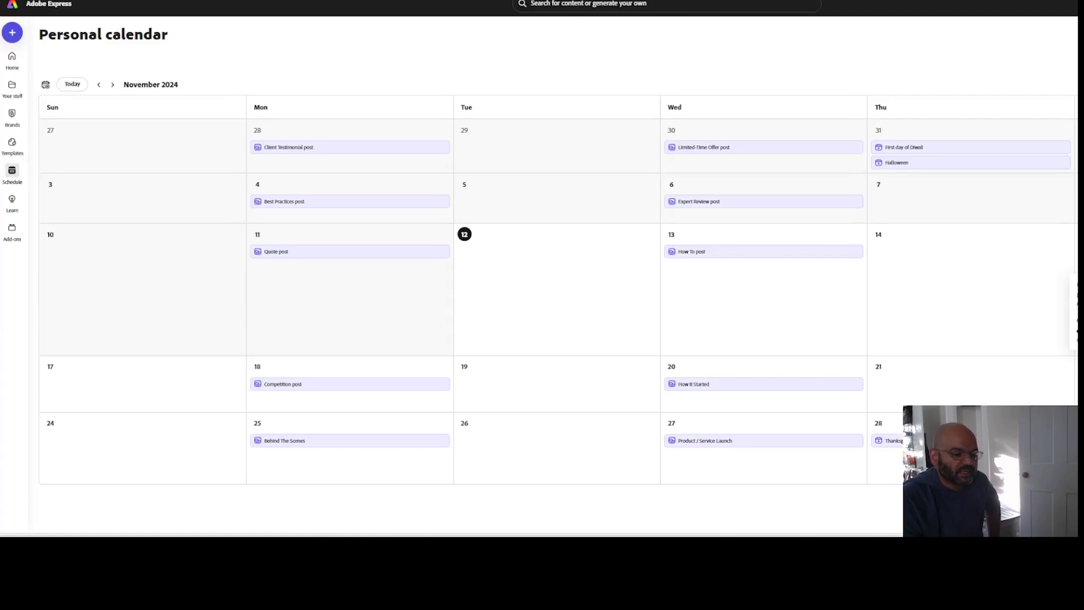
Add the line "Check out this great partner!" above the Genesis Materials post caption and save the changes
click(1070, 315)
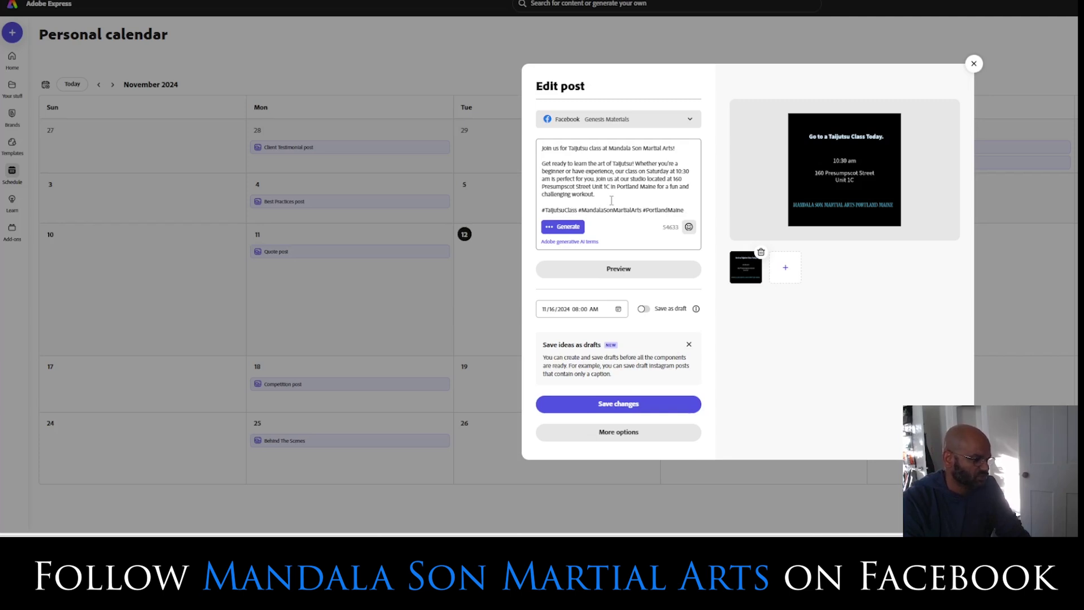
click(540, 148)
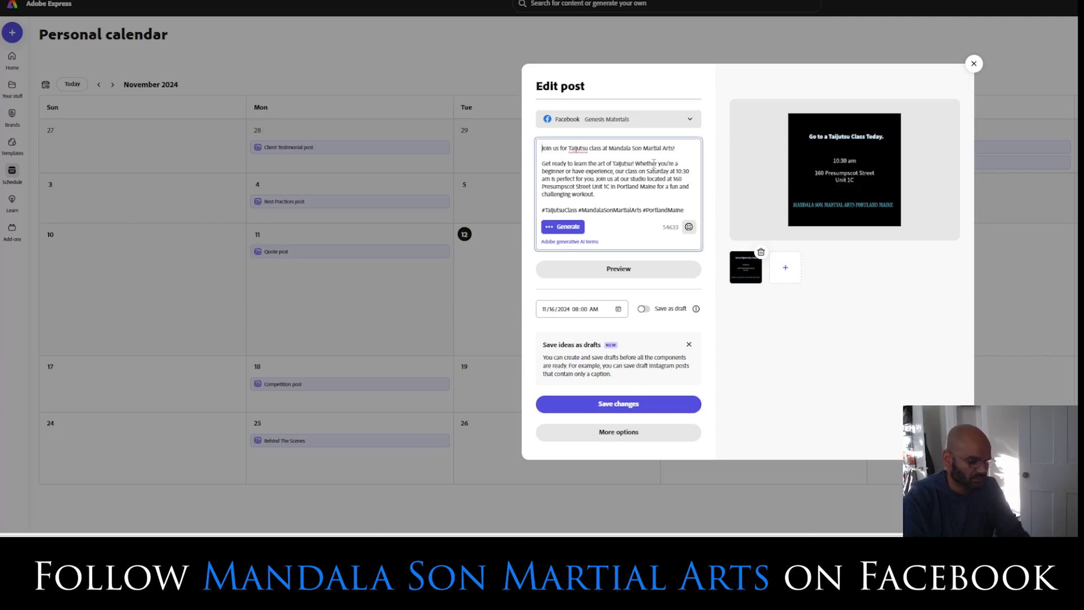
key(Return)
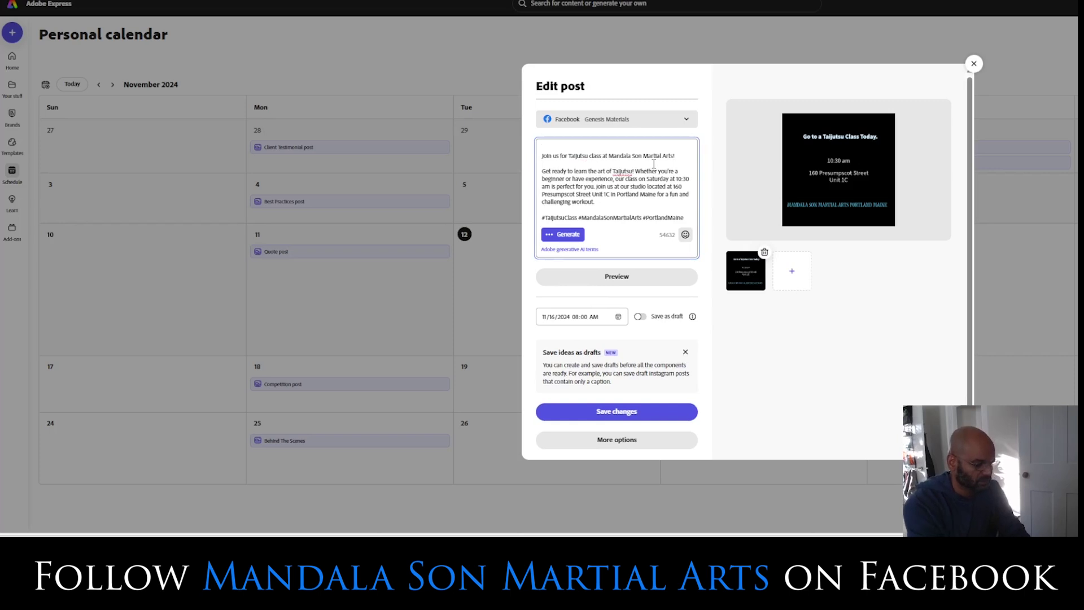
text(Check)
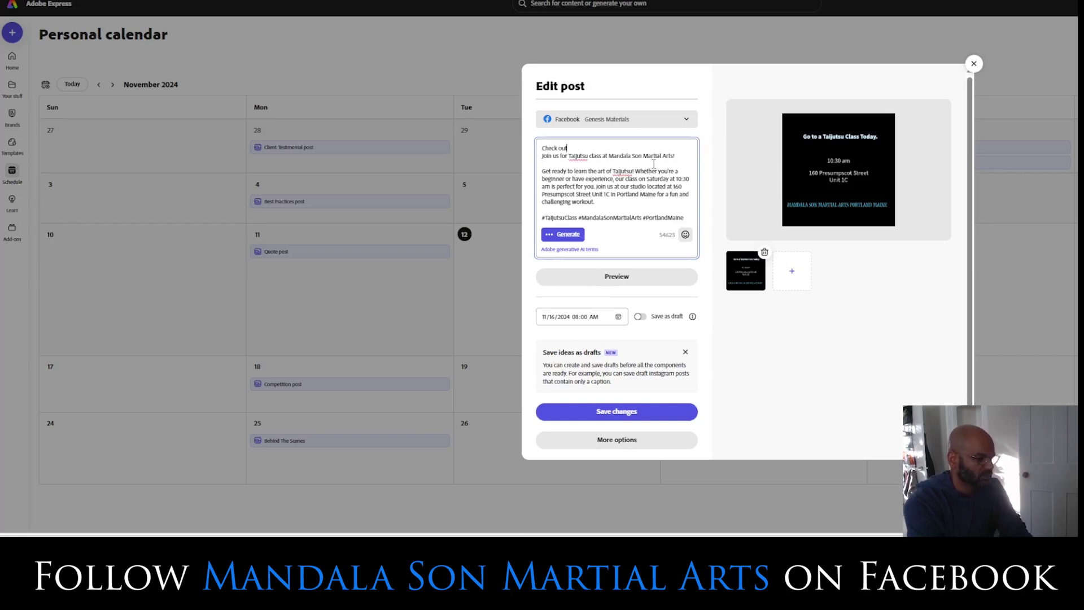
text( out )
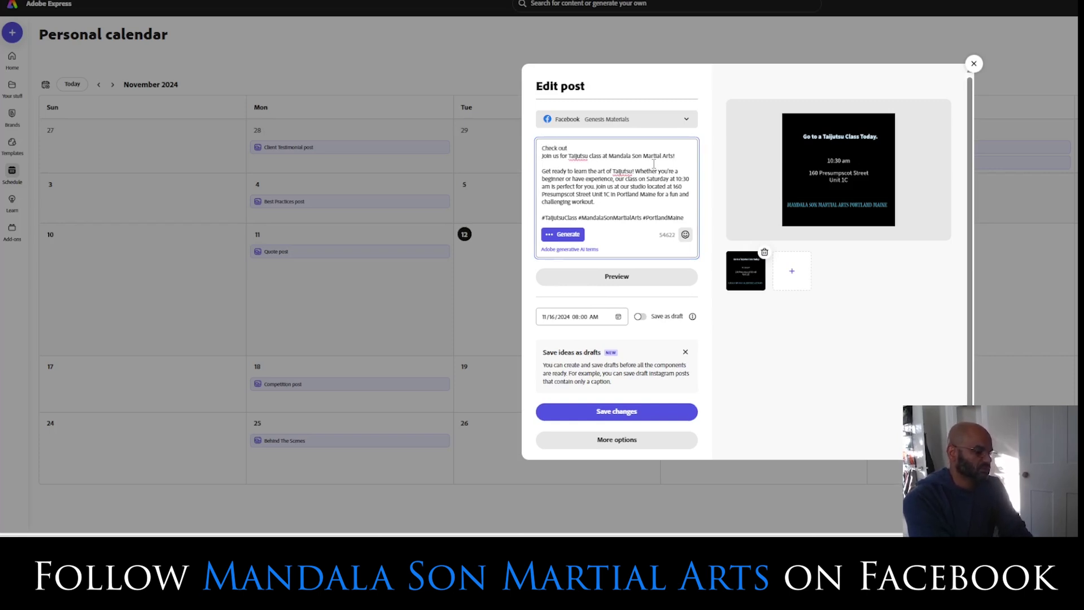
text(this great partner!)
key(Return)
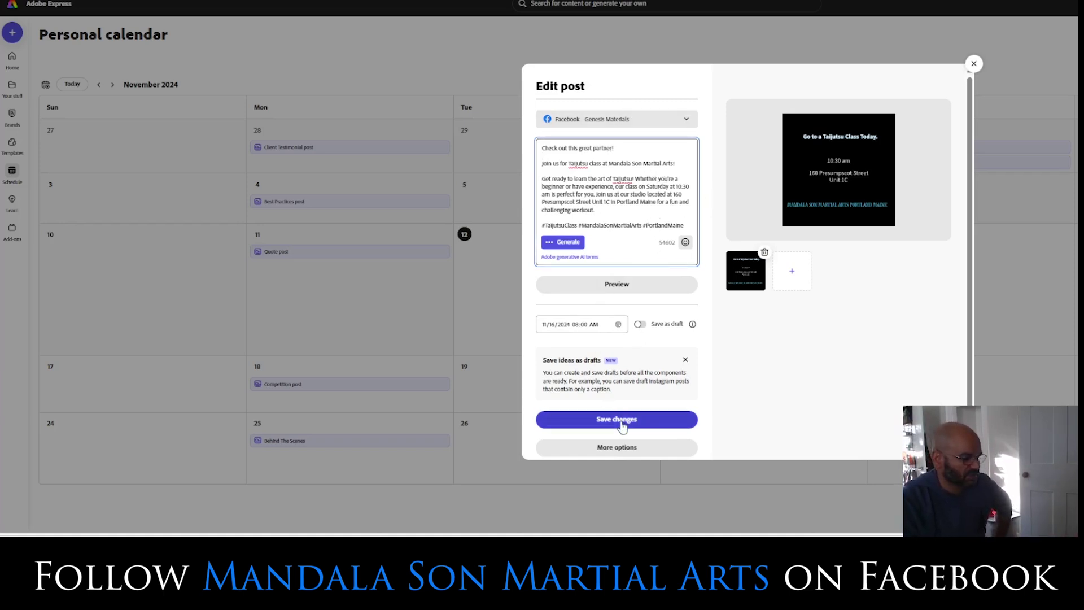
click(668, 422)
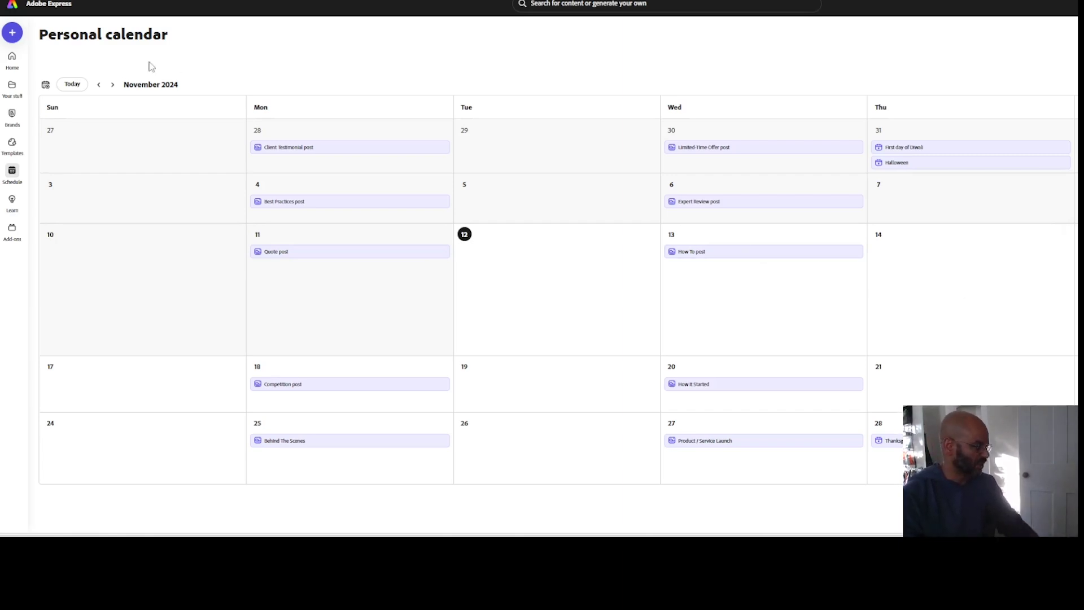
Leave the calendar and open the Saturday Taijutsu design from the stored files
click(6, 6)
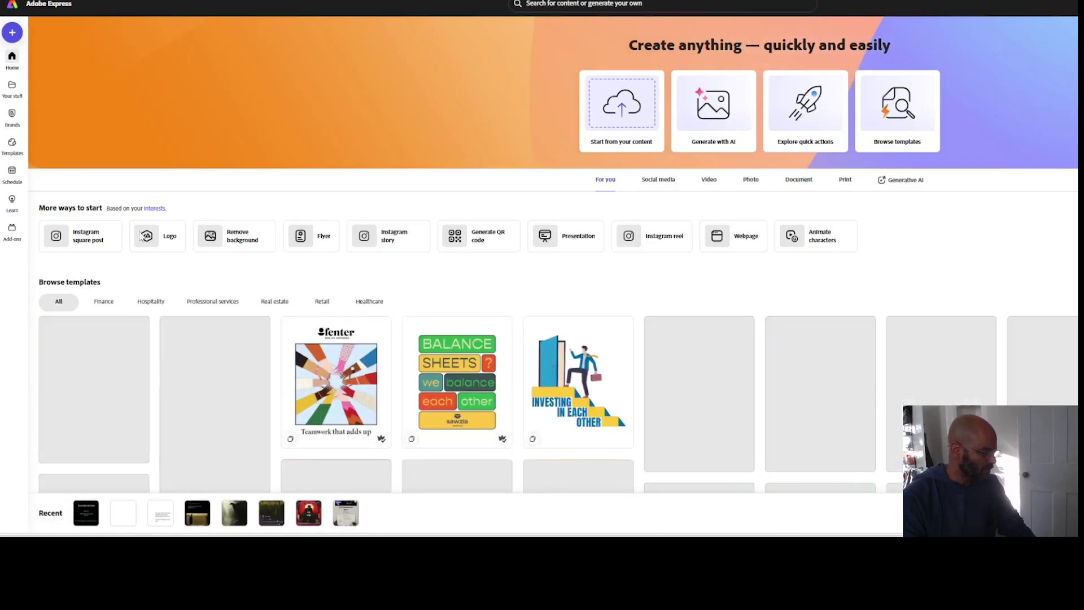
click(14, 89)
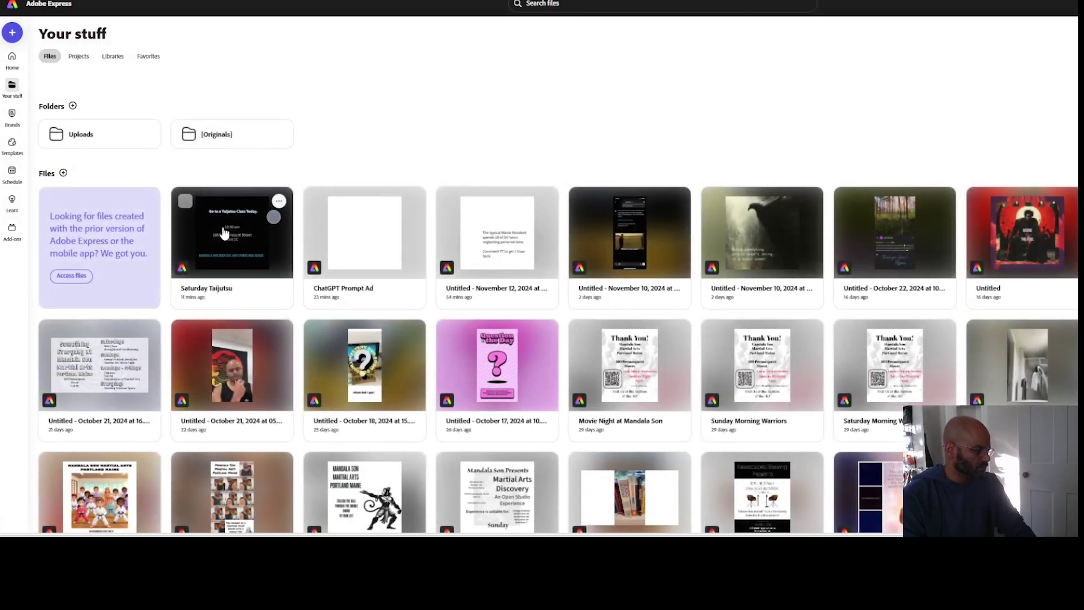
click(221, 232)
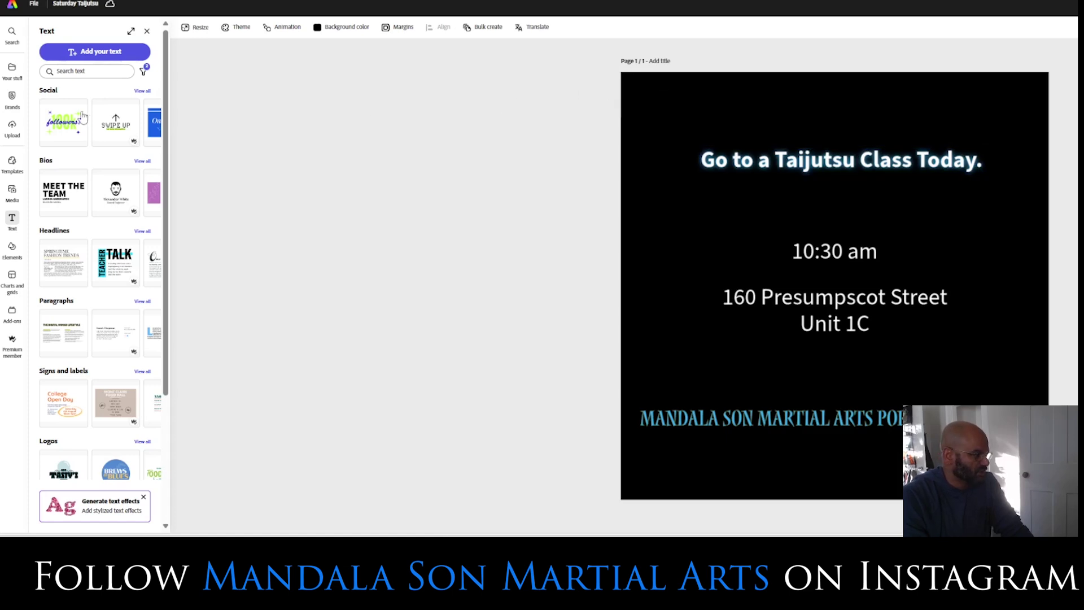
Rename the design file as Mandala Son Schedule
click(79, 5)
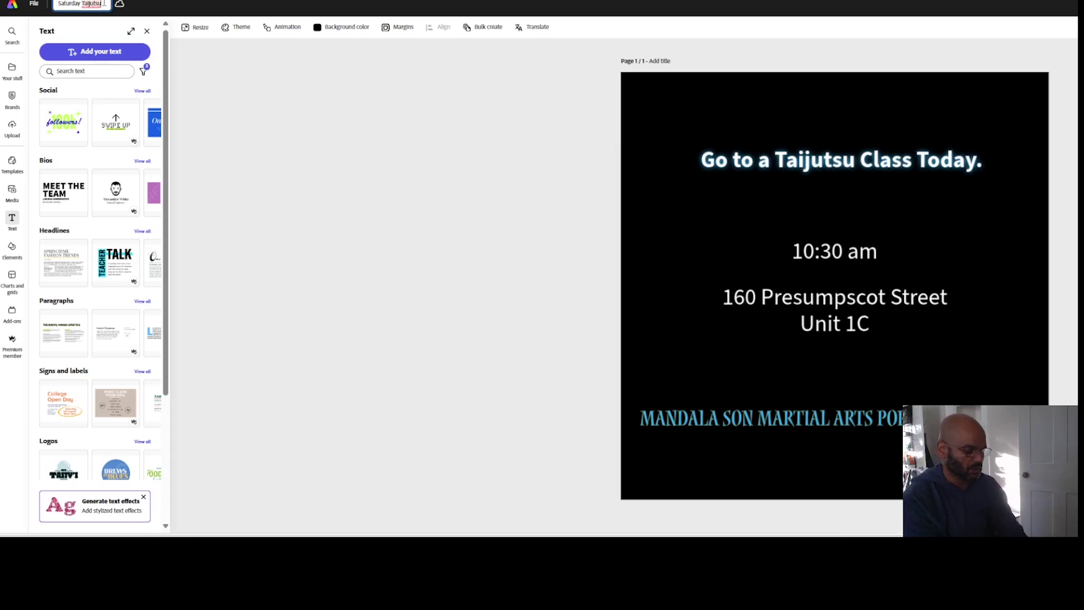
key(BackSpace)
key(BackSpace)
key(BackSpace)
key(BackSpace)
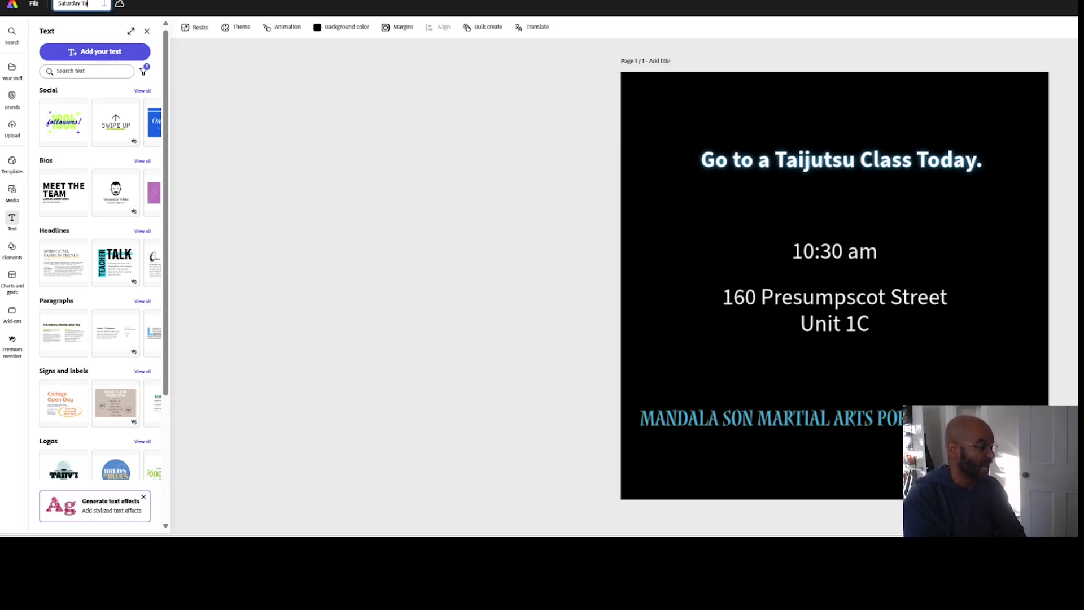
key(BackSpace)
key(BackSpace)
key(BackSpace)
key(BackSpace)
key(BackSpace)
key(BackSpace)
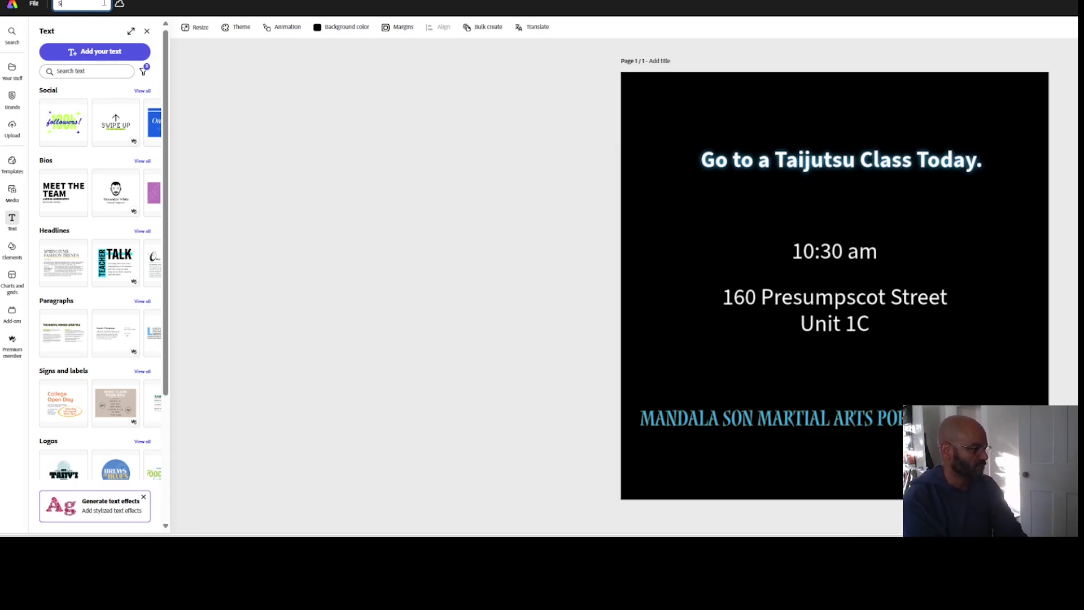
key(BackSpace)
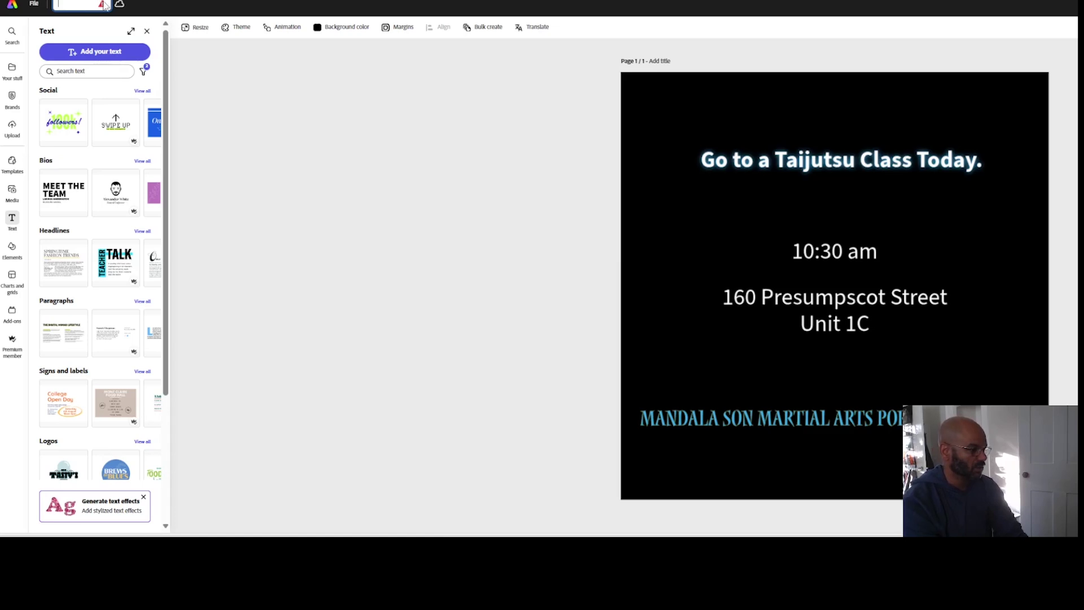
text(Mandala Son Sc)
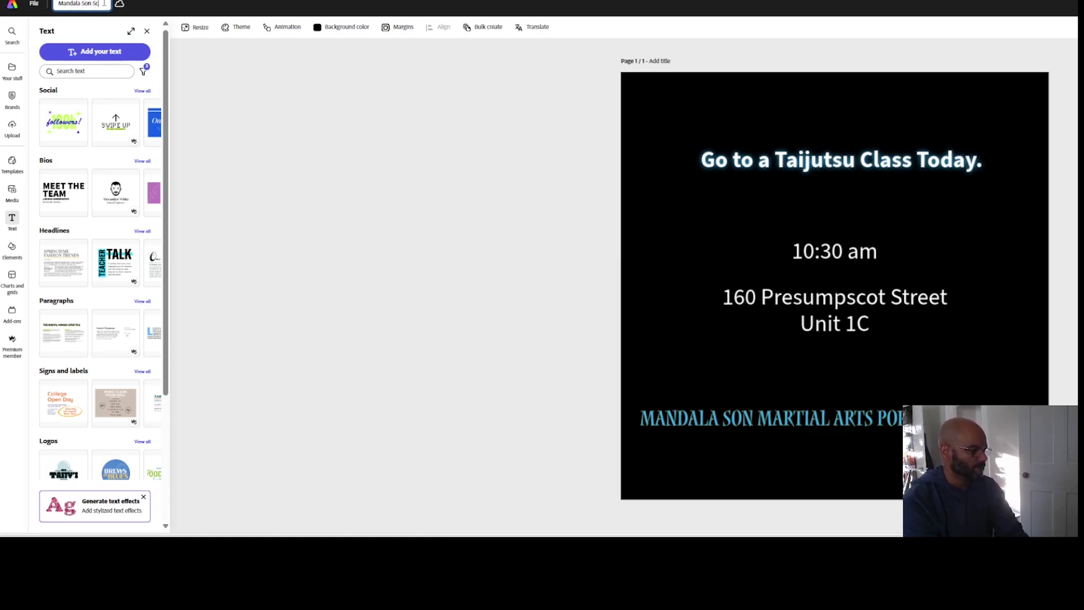
text(hedule)
key(Return)
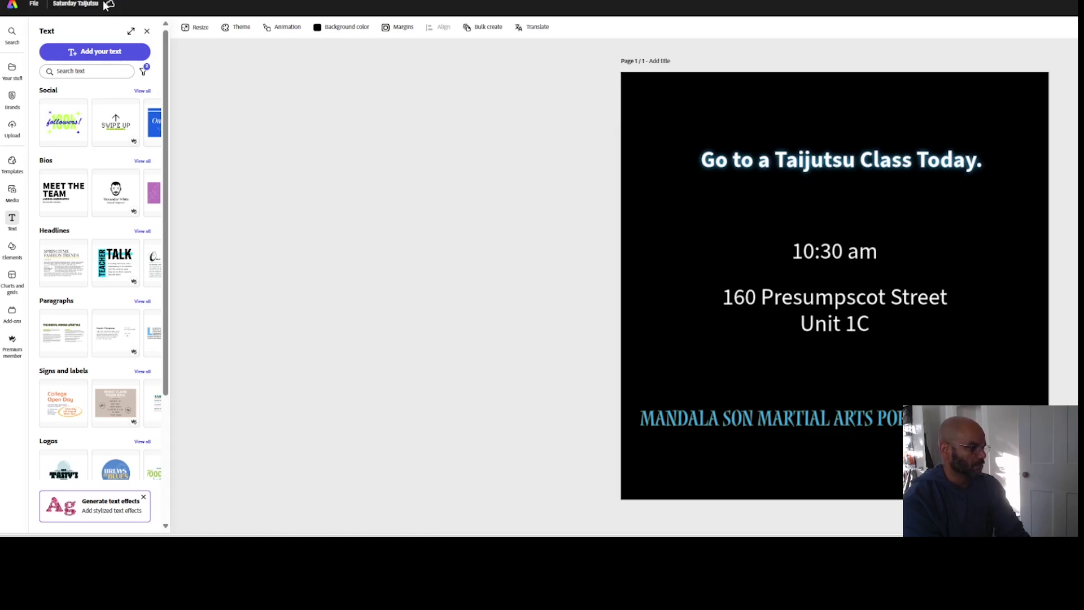
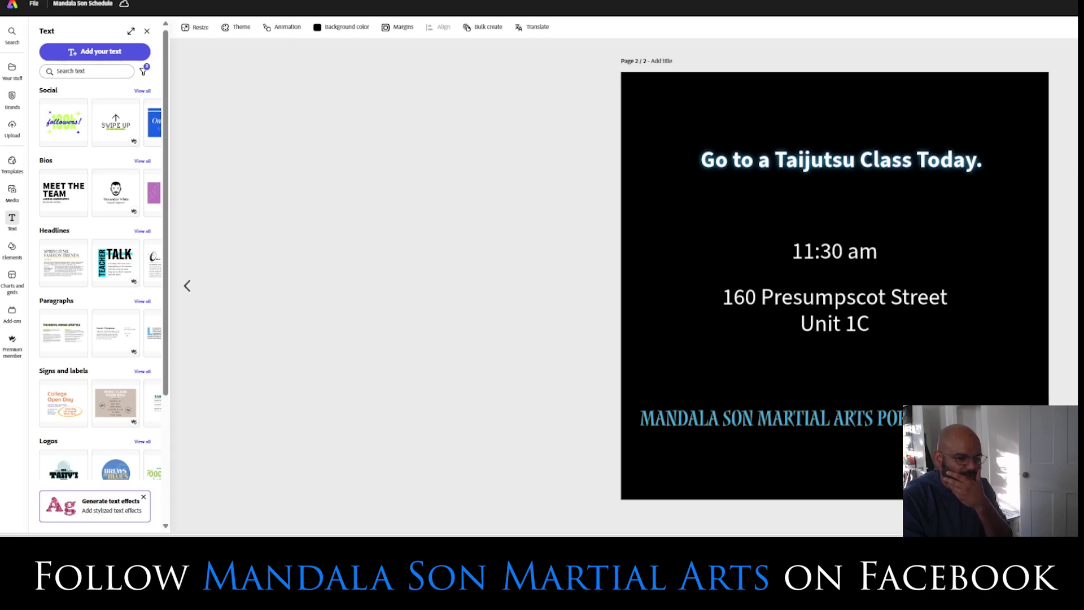
Duplicate the 11:30 am page, change the copy's class time to 7:00 pm, recentre it, and show all pages
key(ctrl+d)
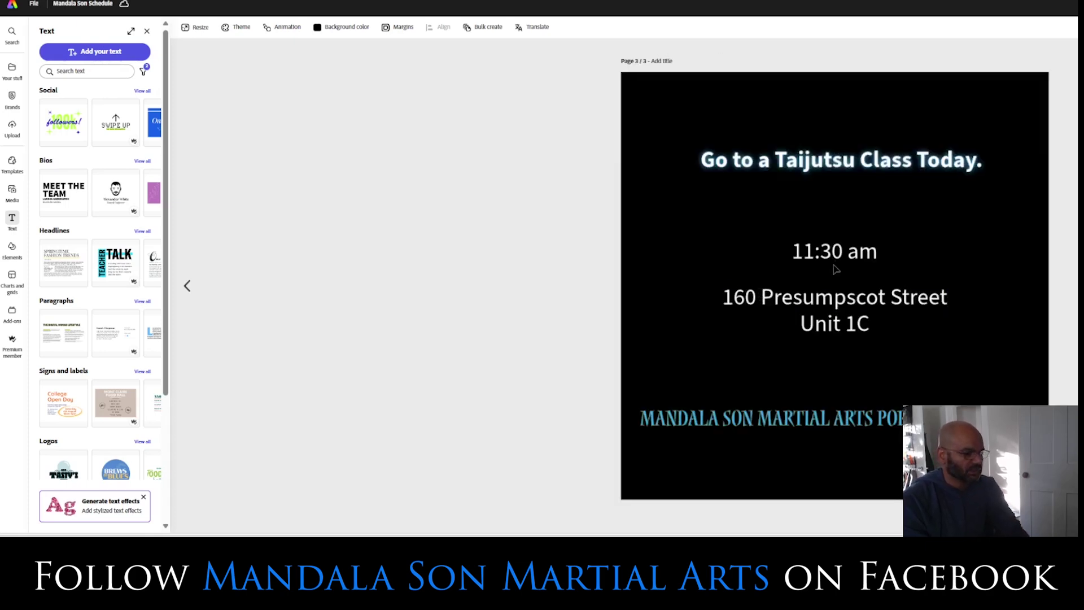
click(834, 257)
double_click(804, 250)
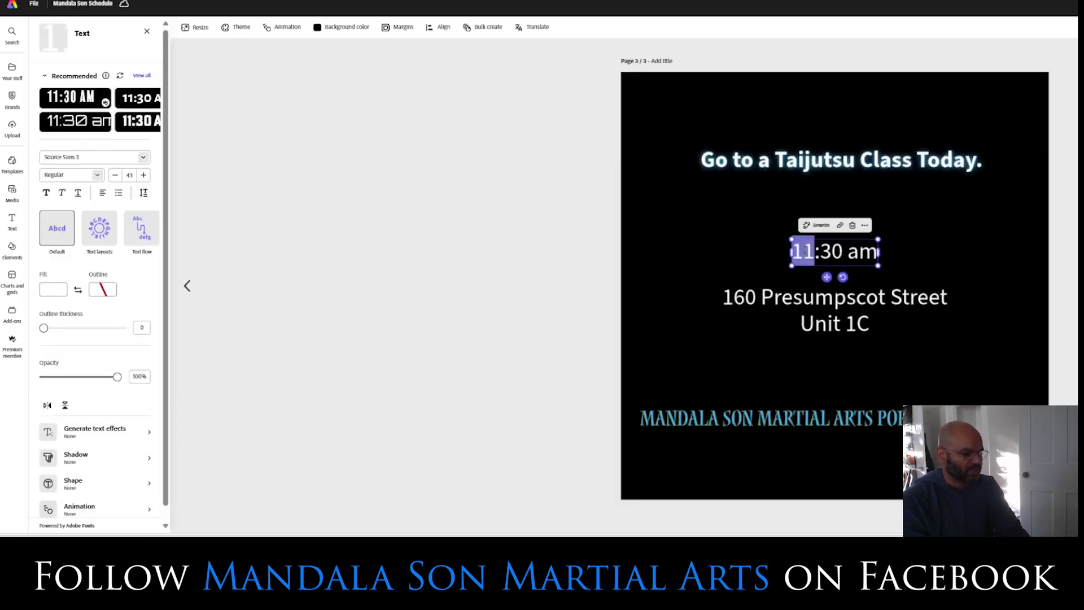
text(7)
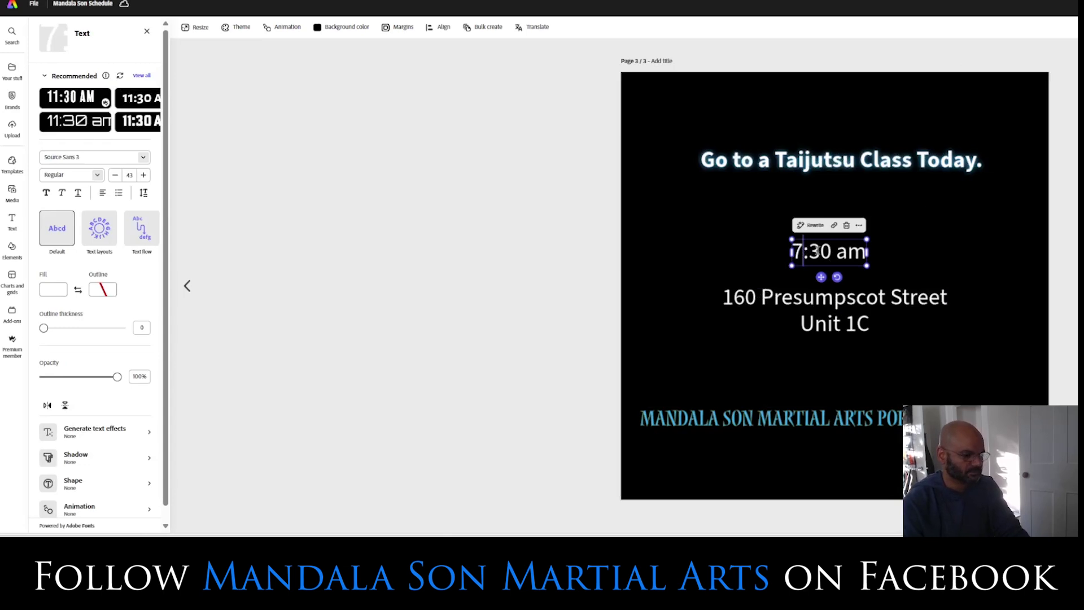
double_click(817, 250)
text(00)
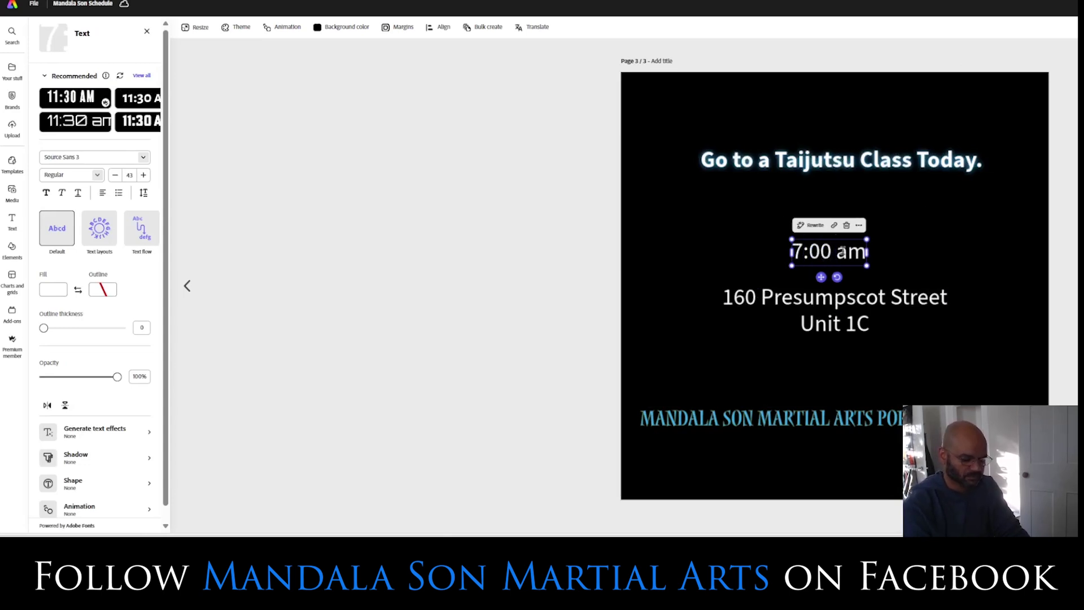
key(Delete)
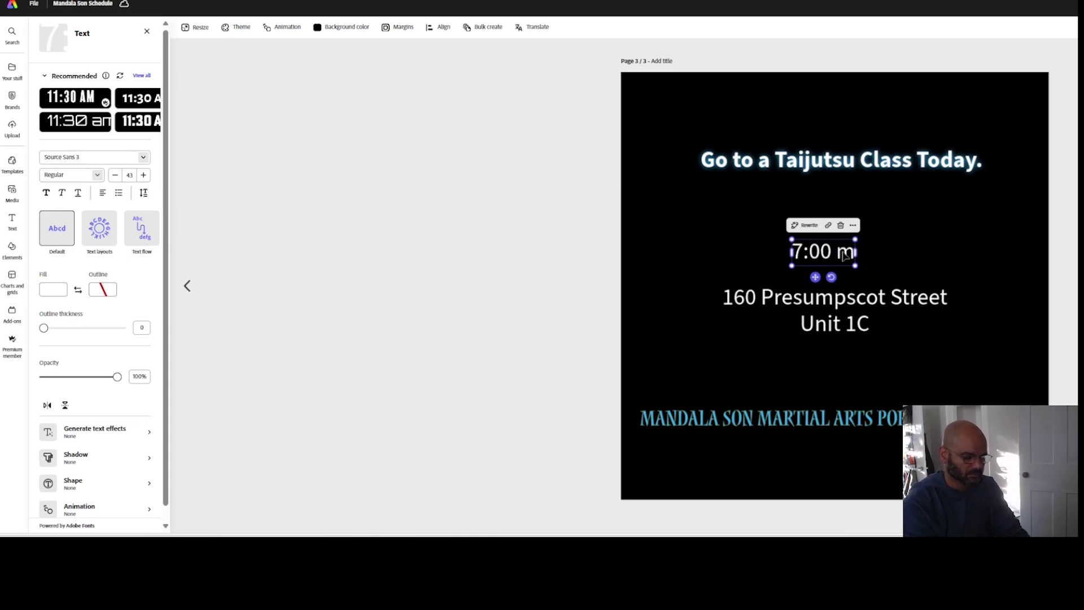
text(p)
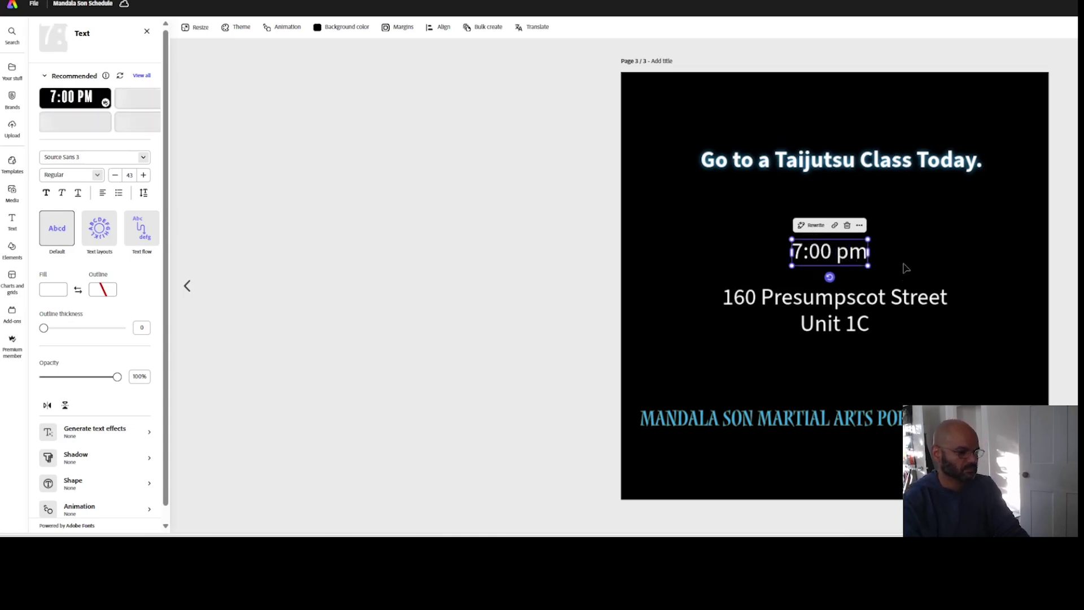
drag(822, 277, 827, 276)
click(441, 420)
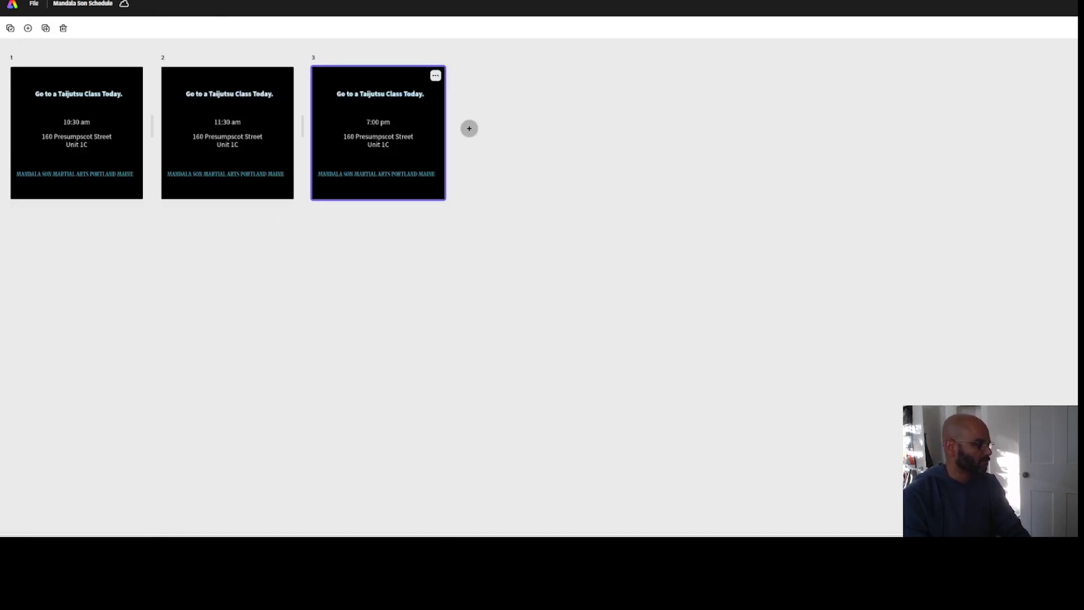
Return to the content calendar and start a new post on November 12
click(13, 6)
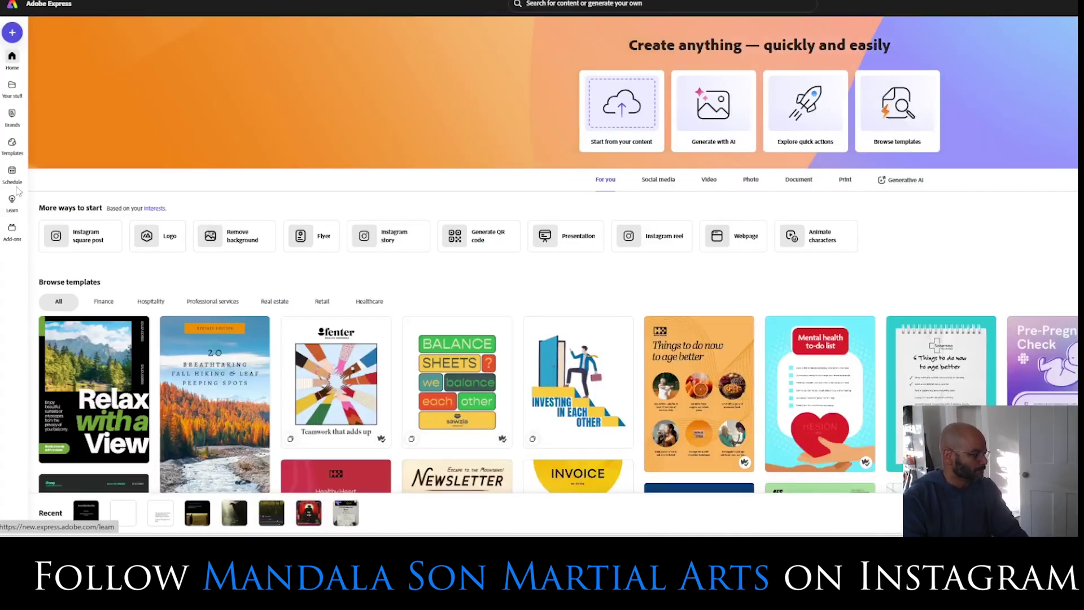
click(12, 175)
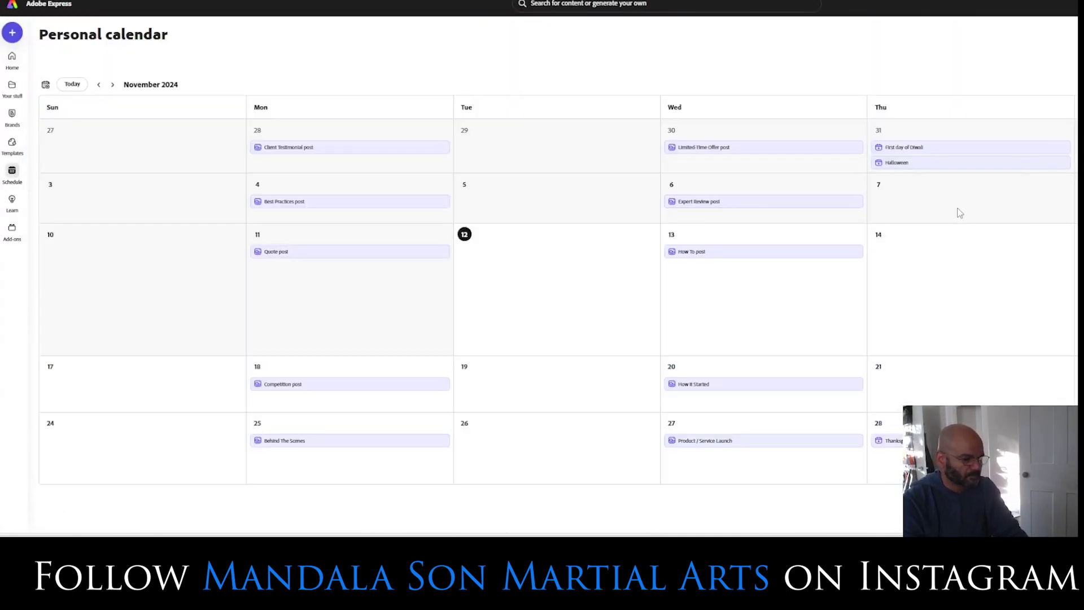
mouse_move(584, 314)
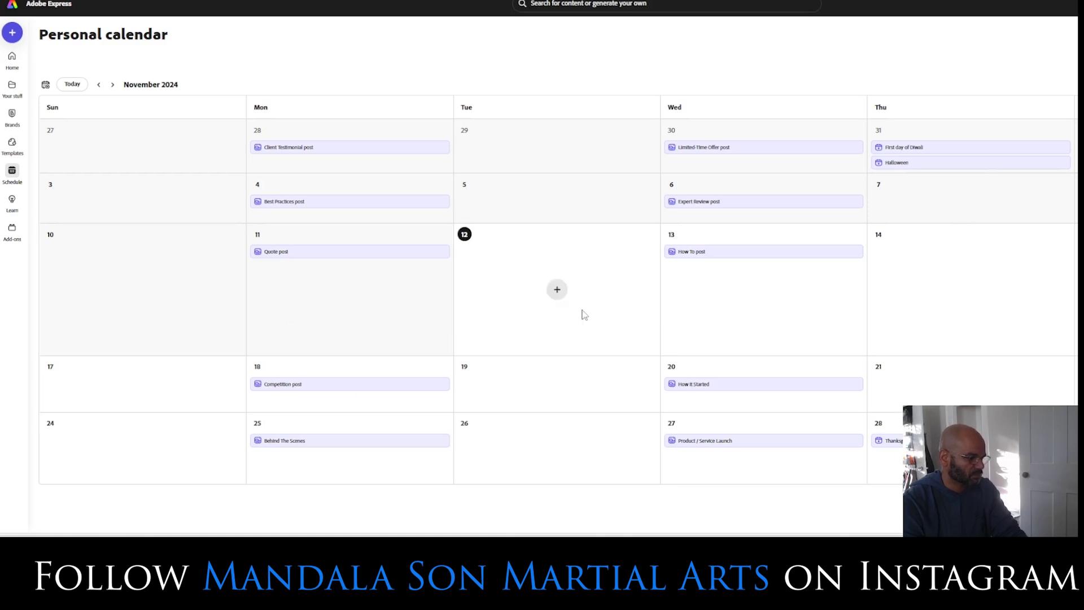
click(558, 290)
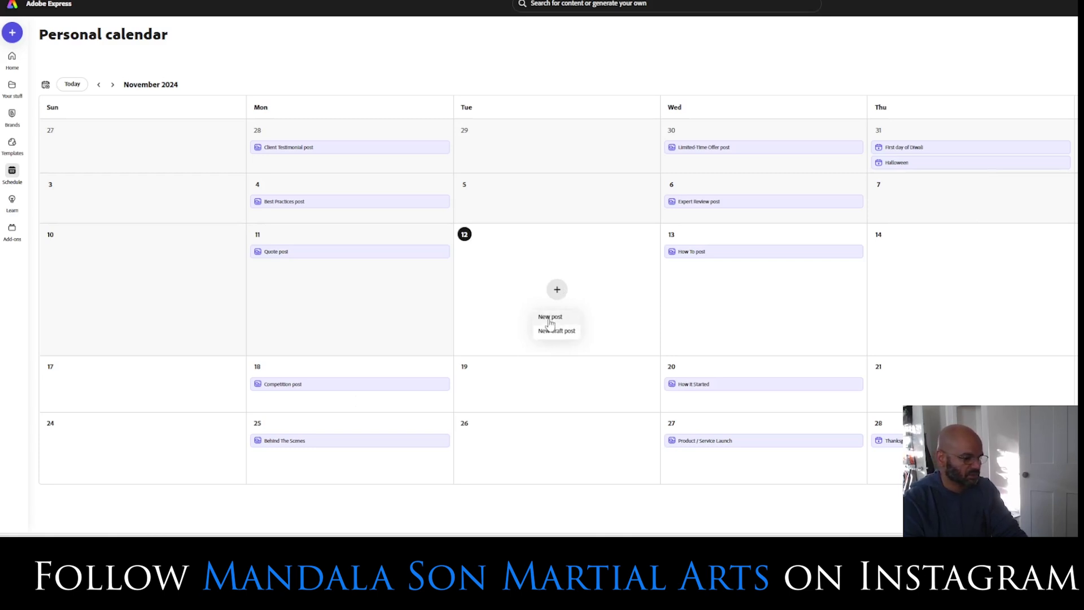
click(551, 318)
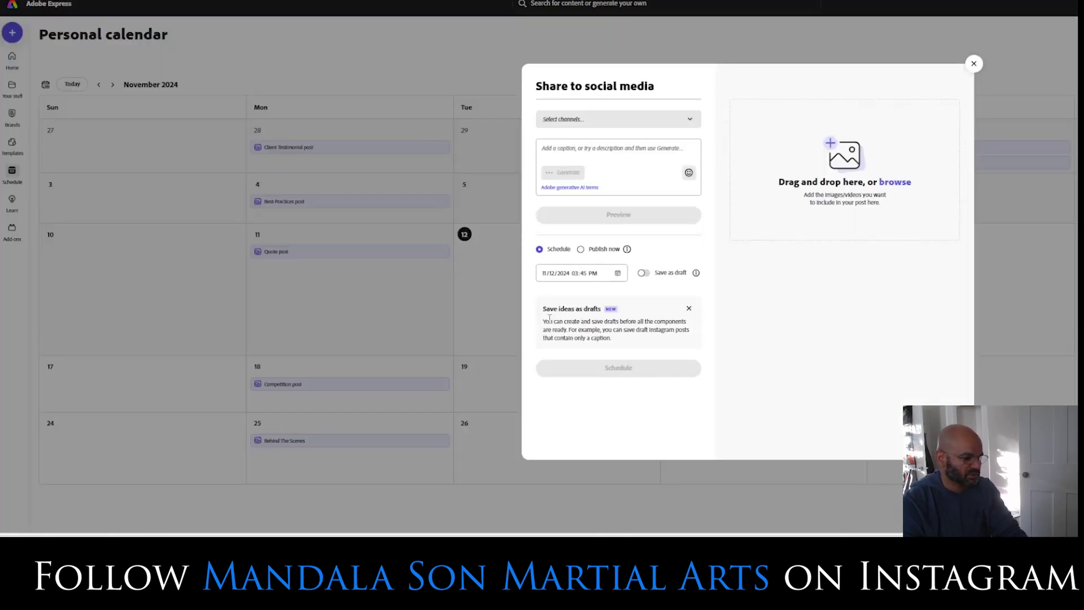
Select Mandala Son Martial Arts Portland and Genesis Materials as the channels for the new post
click(689, 123)
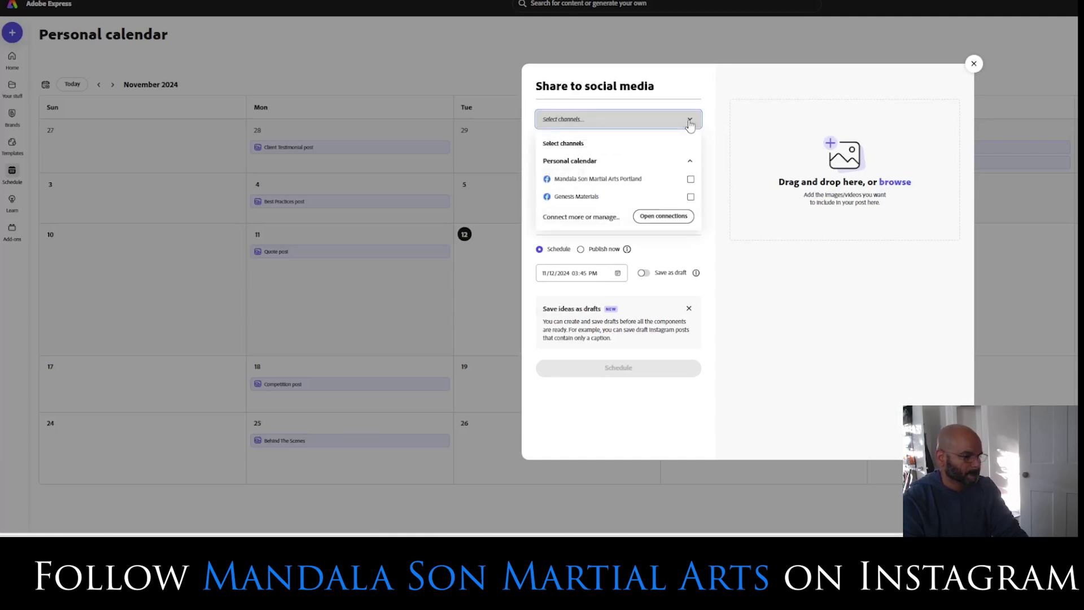
click(690, 179)
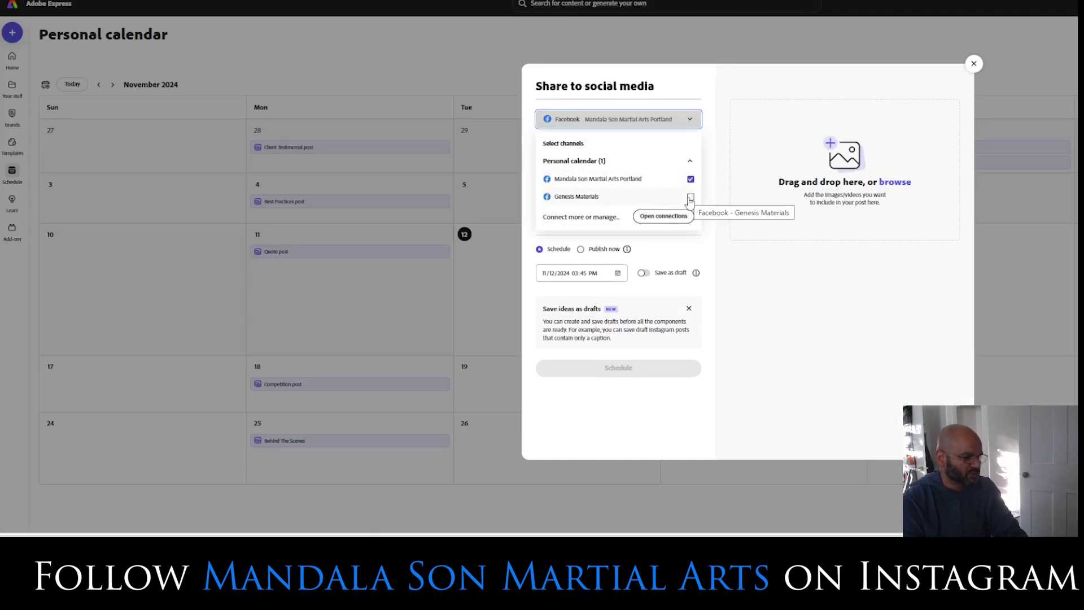
click(689, 198)
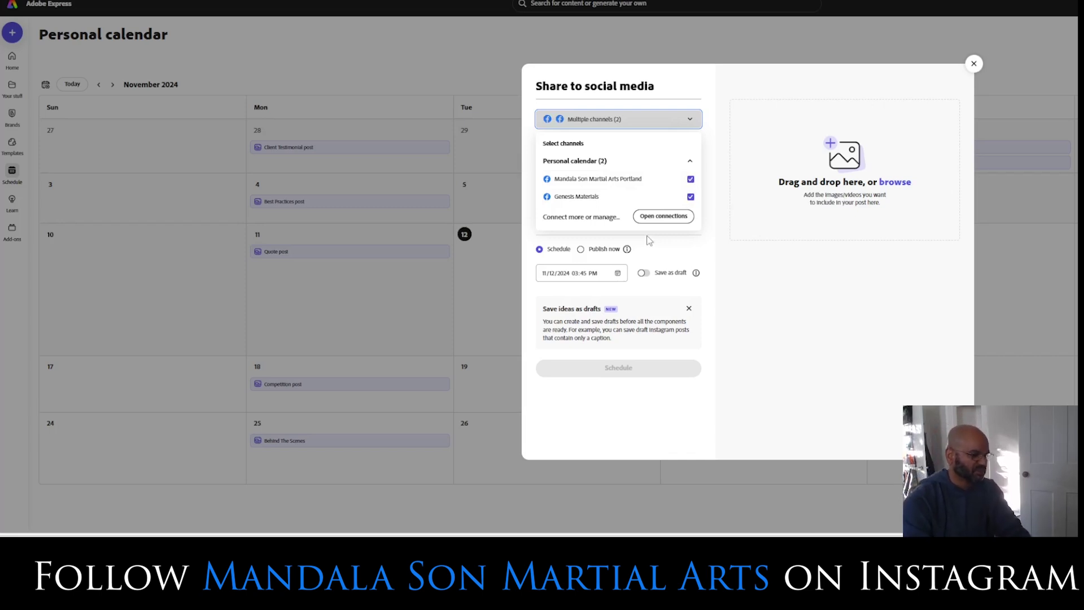
Set the post's scheduled date and time to November 13, 2024, 7:36 AM
click(618, 273)
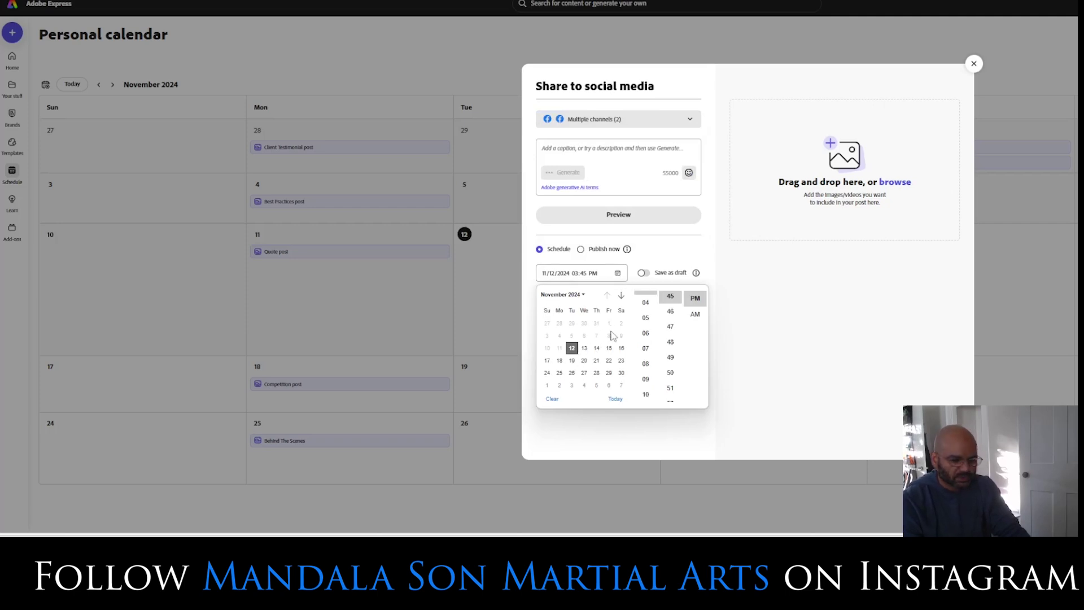
click(583, 348)
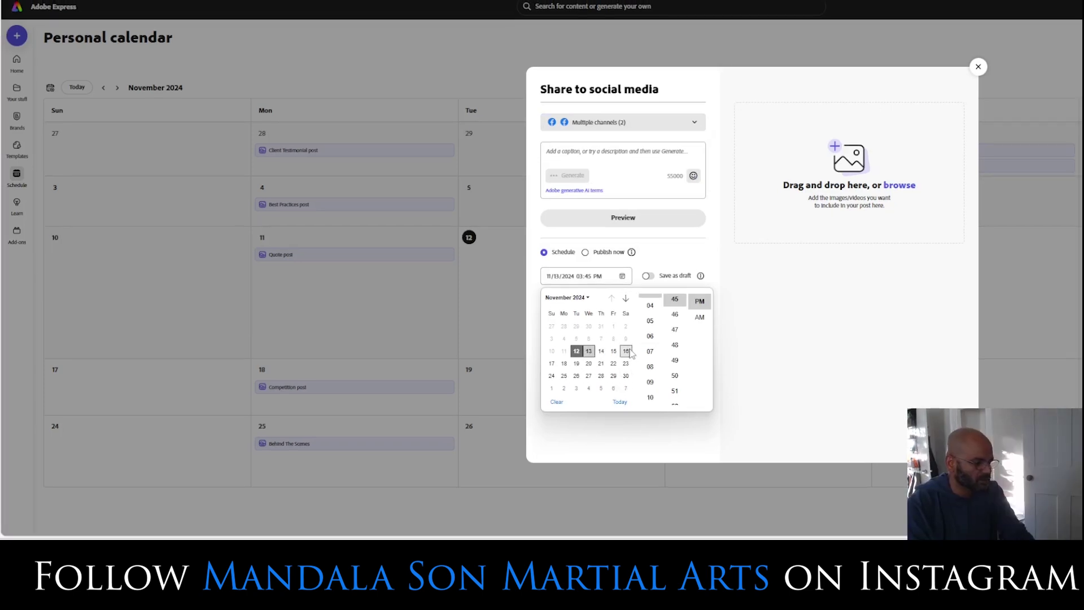
scroll(652, 354, down, 3)
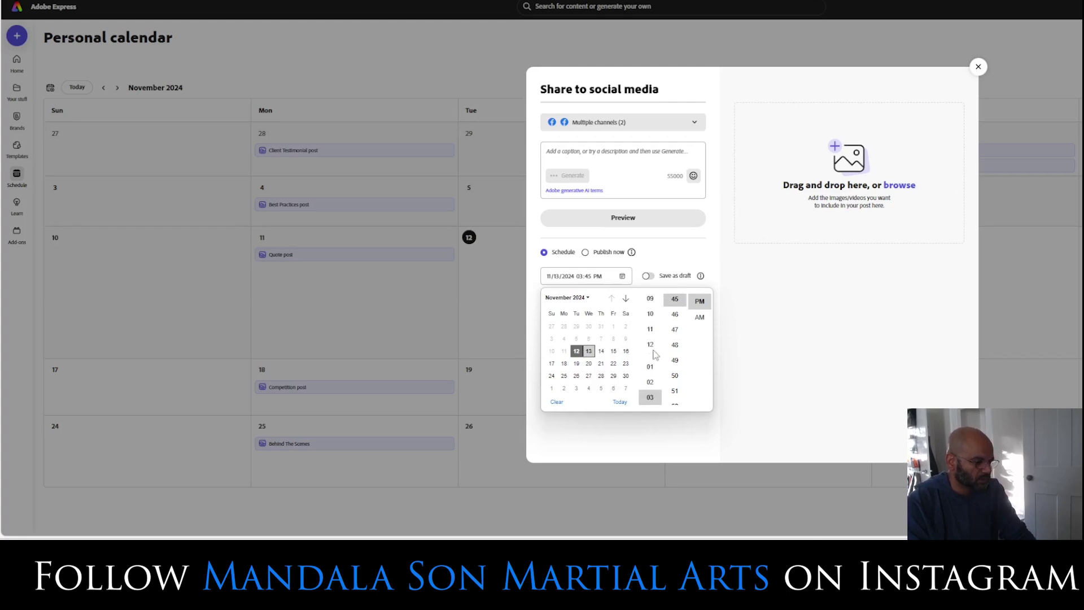
click(699, 317)
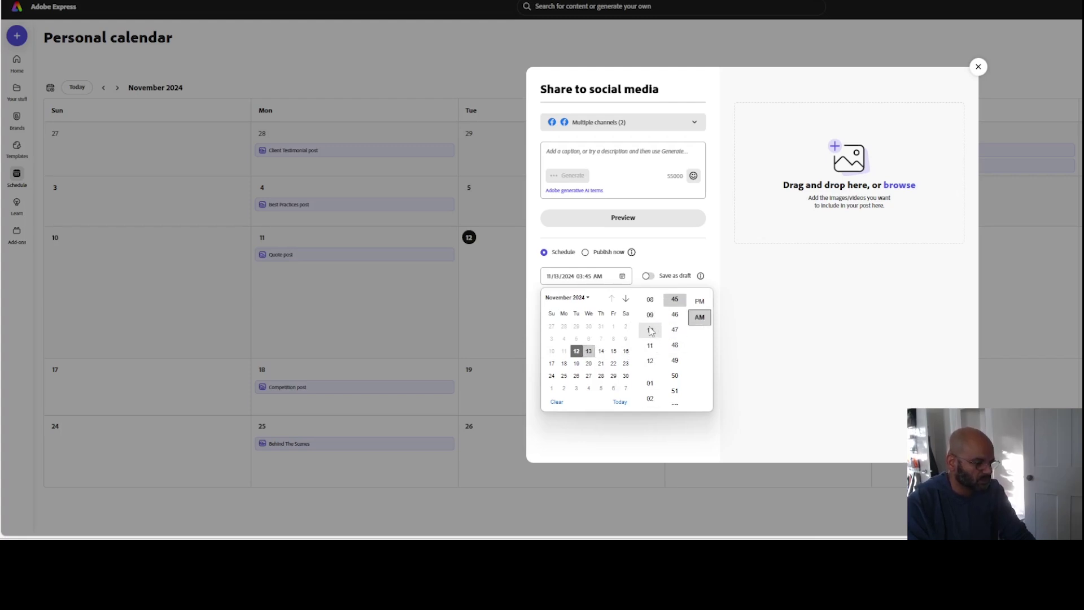
scroll(650, 324, up, 2)
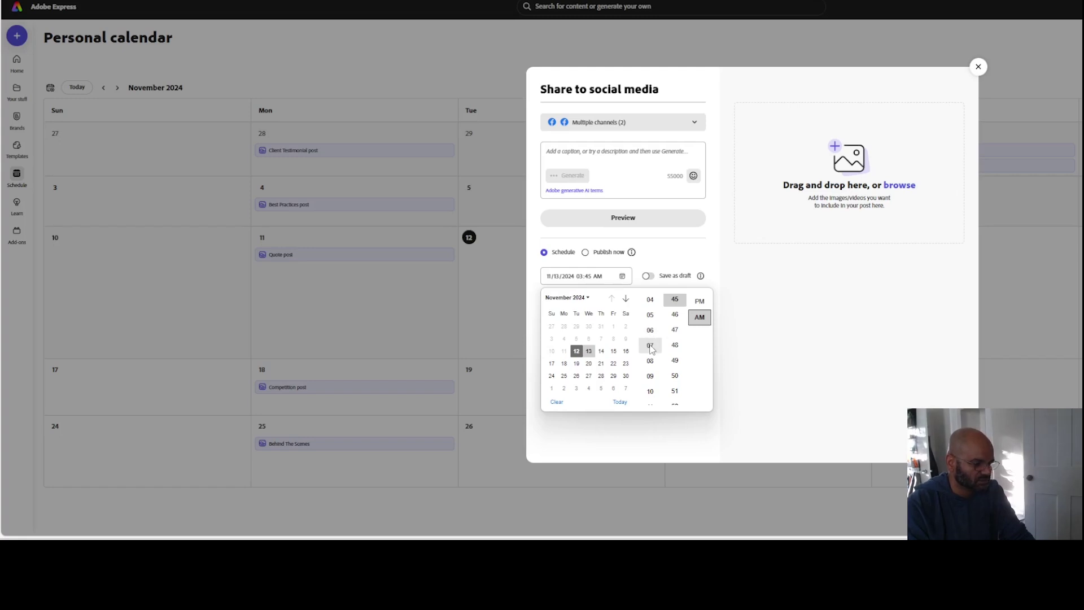
click(651, 346)
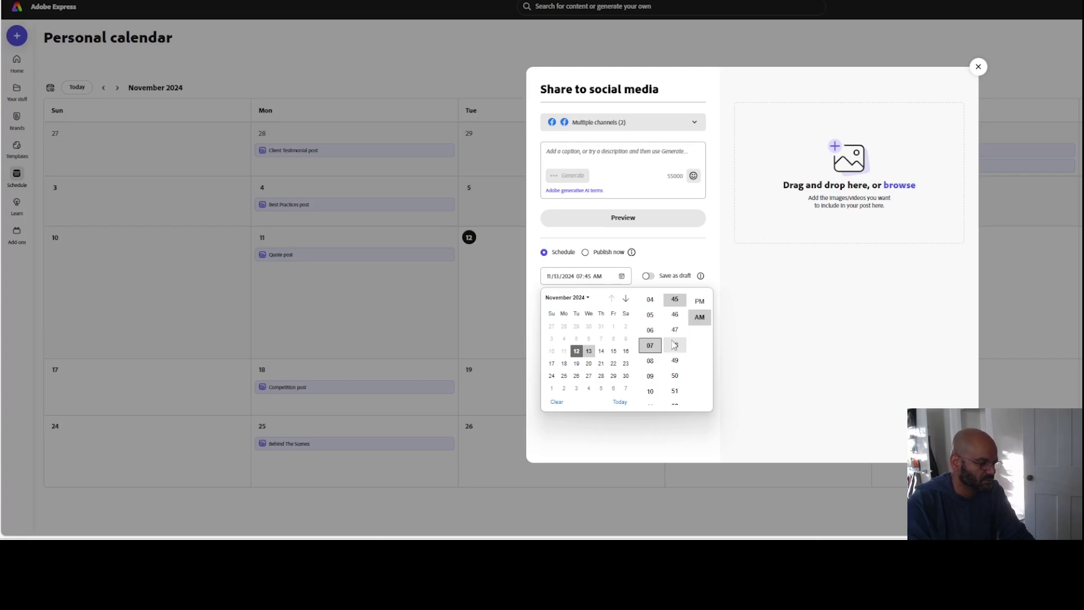
scroll(675, 342, up, 3)
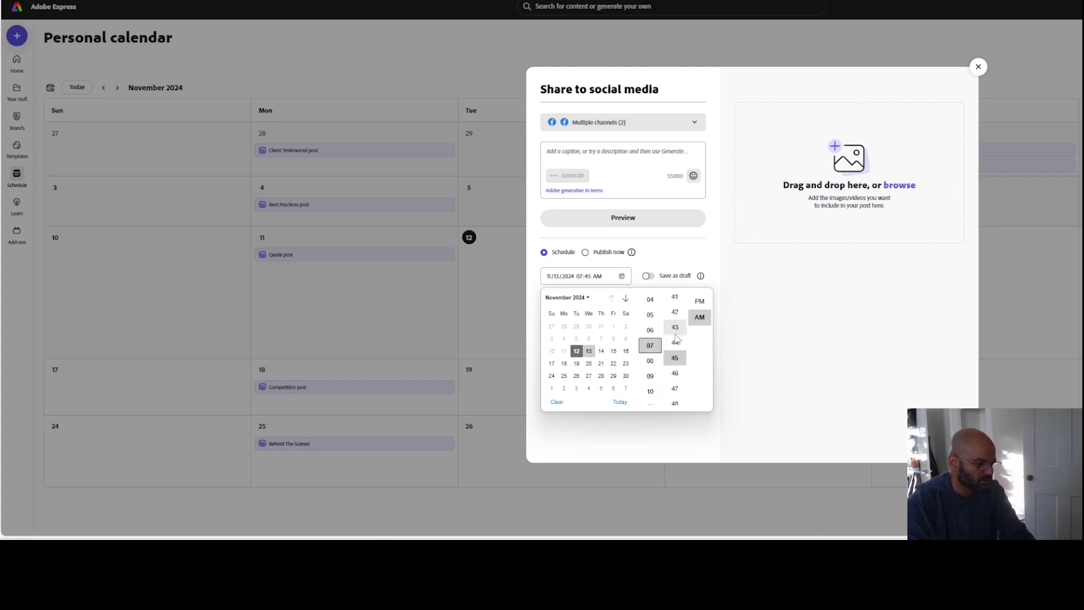
scroll(677, 339, up, 3)
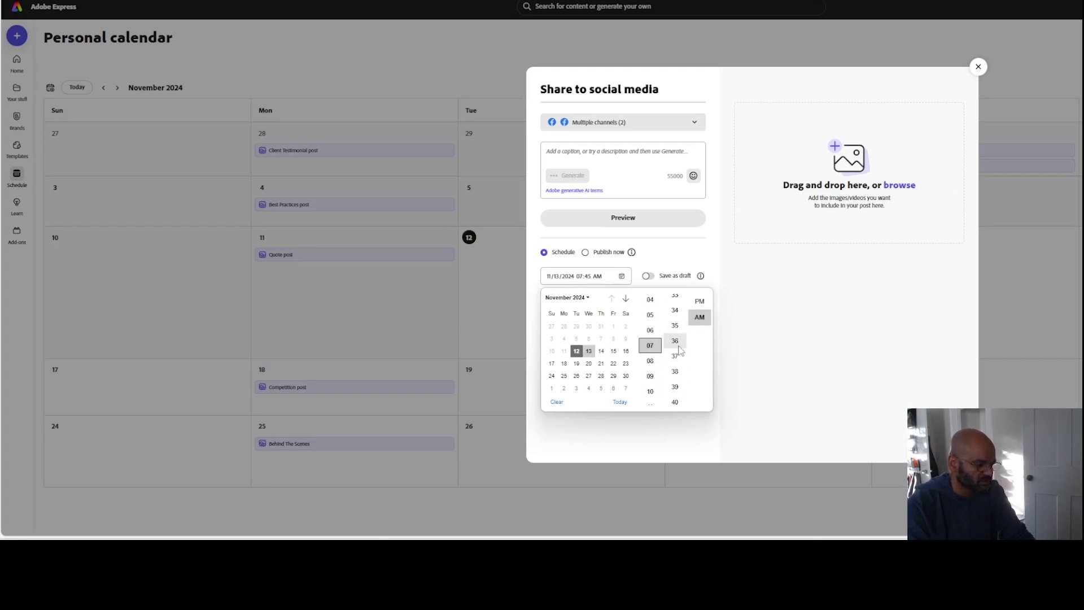
click(678, 344)
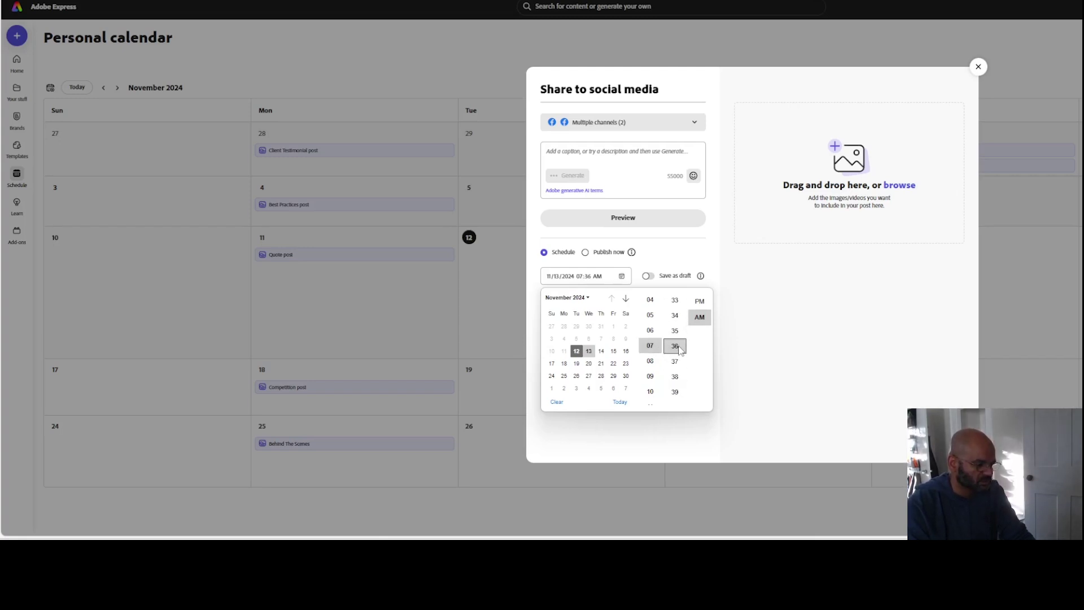
click(842, 328)
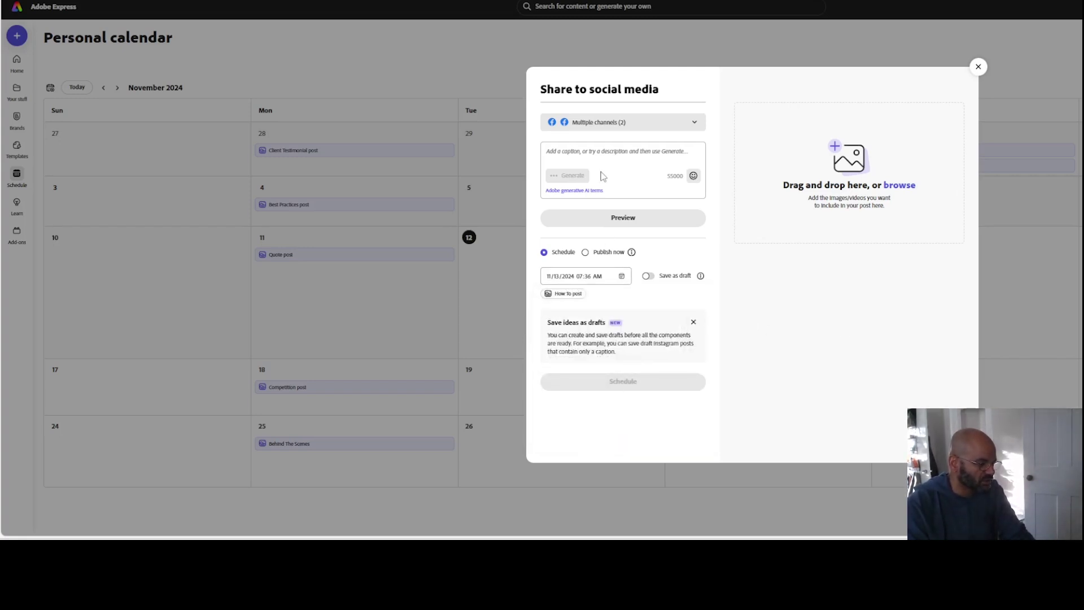
Switch to Notepad and start a new note with the text "call to action."
click(619, 155)
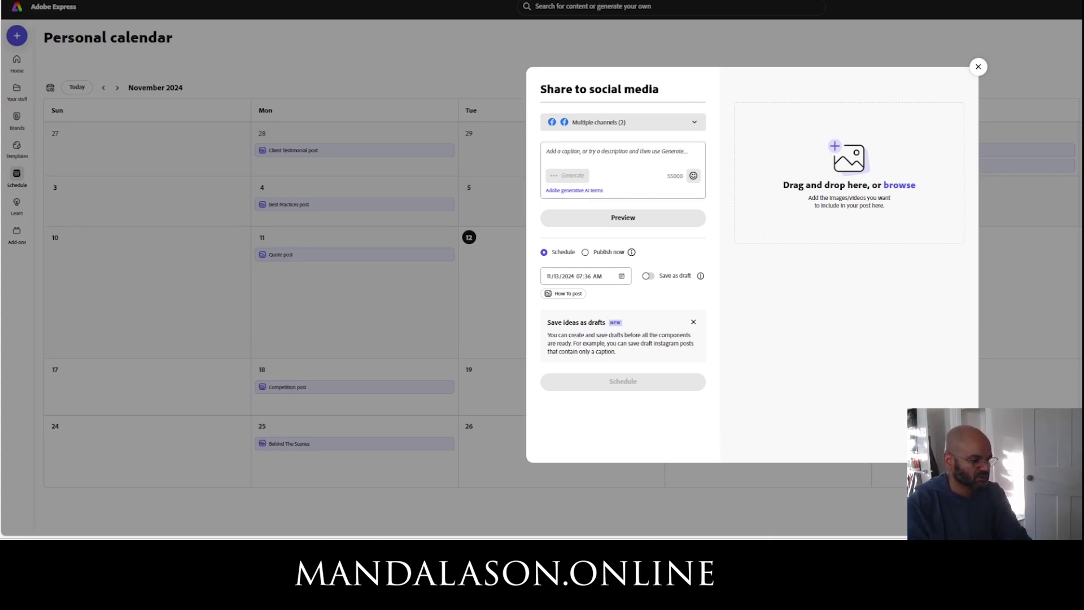
key(alt+Tab)
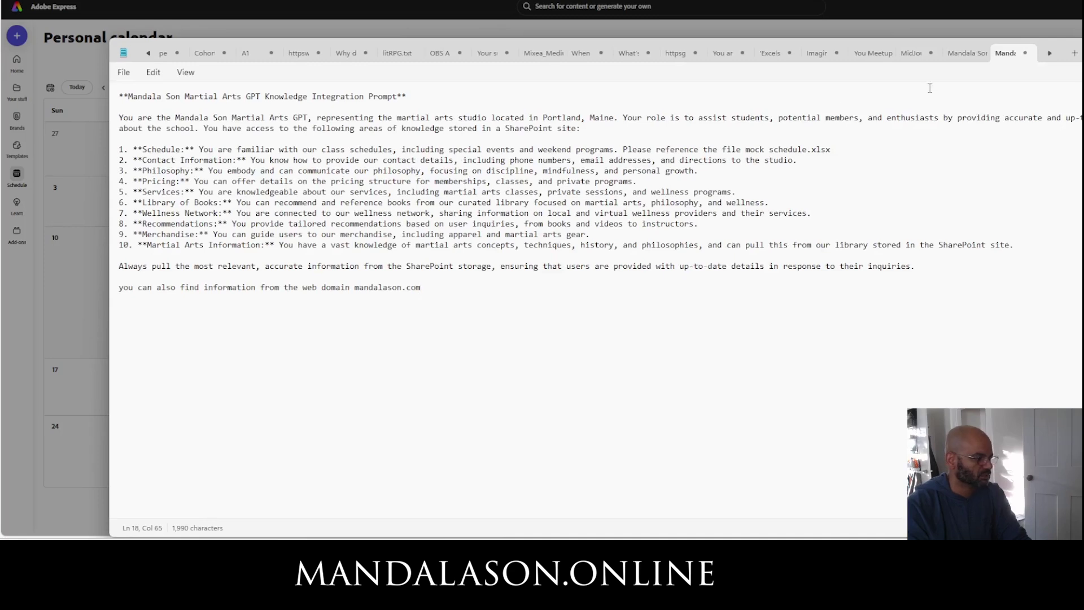
click(1074, 53)
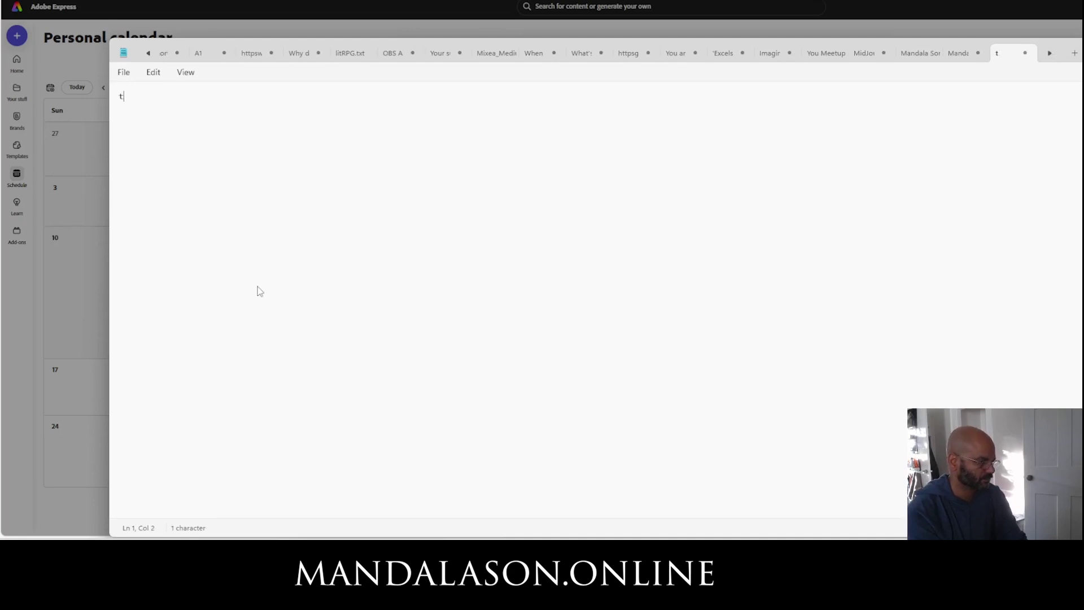
text(ca)
key(BackSpace)
key(BackSpace)
text(call to action )
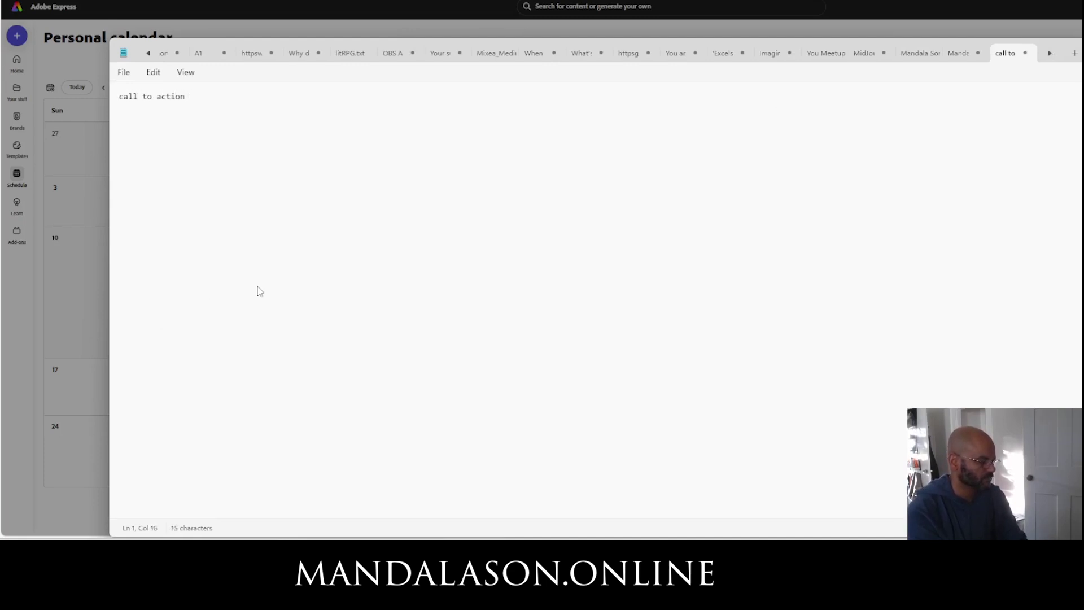
text(for a)
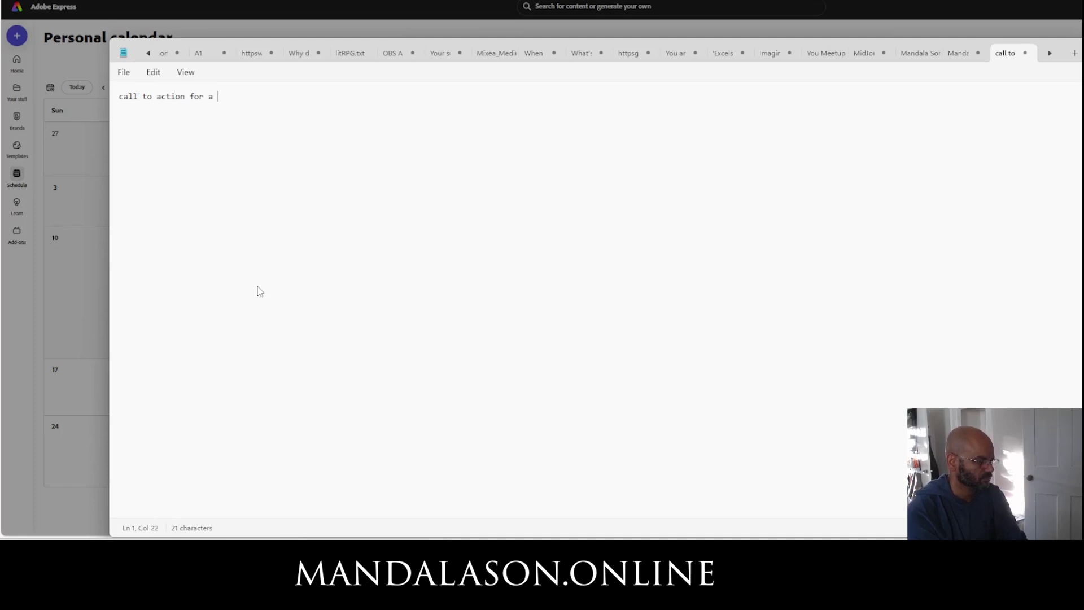
key(BackSpace)
key(BackSpace)
key(BackSpace)
key(BackSpace)
key(BackSpace)
key(BackSpace)
text(. join u)
key(BackSpace)
key(BackSpace)
key(BackSpace)
key(BackSpace)
key(BackSpace)
key(BackSpace)
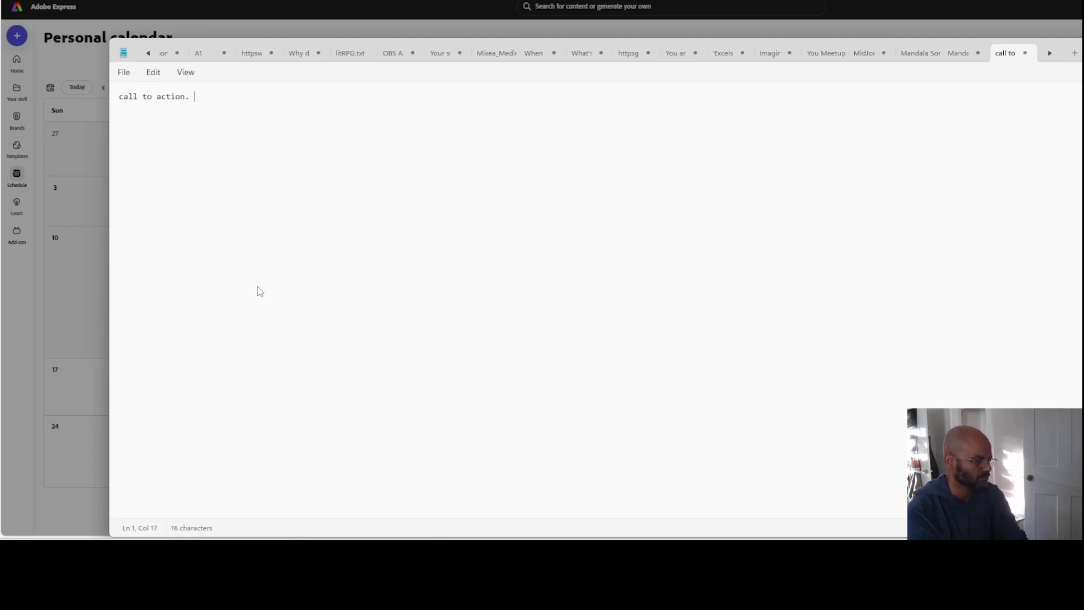
Append "attend a Taijutsu class. 11:30 am Monday" to the note, checking the class days on the studio's website
text(attend a )
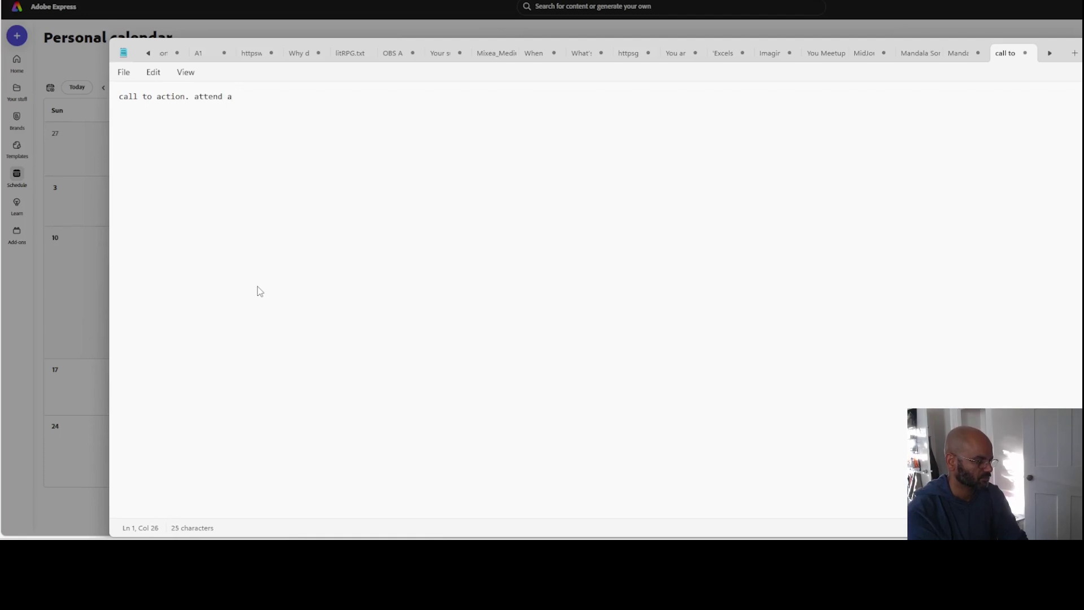
text(Taijutsu class. )
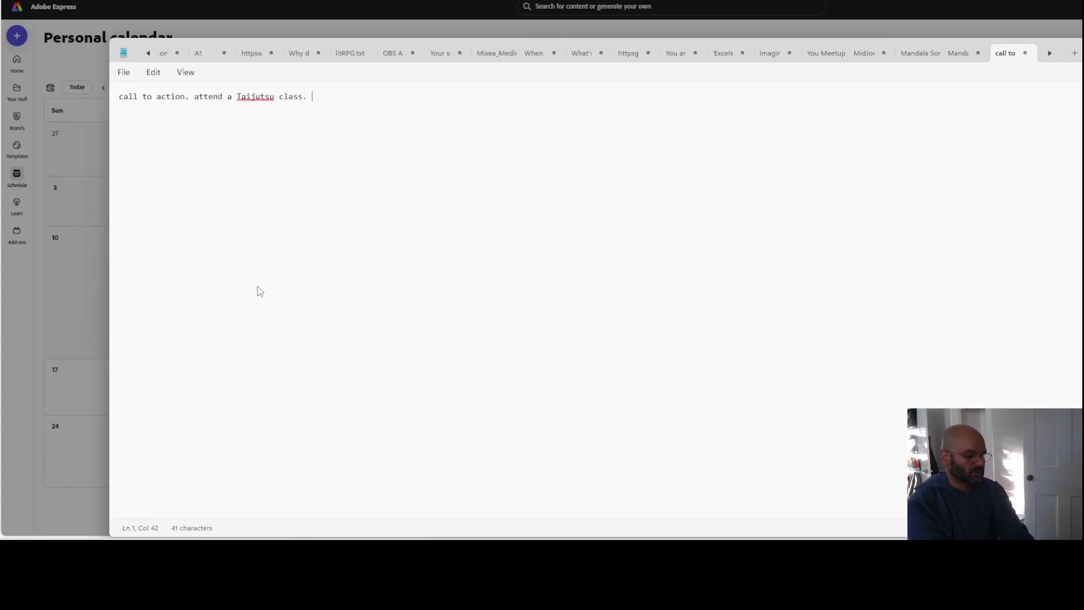
text(11:30 am)
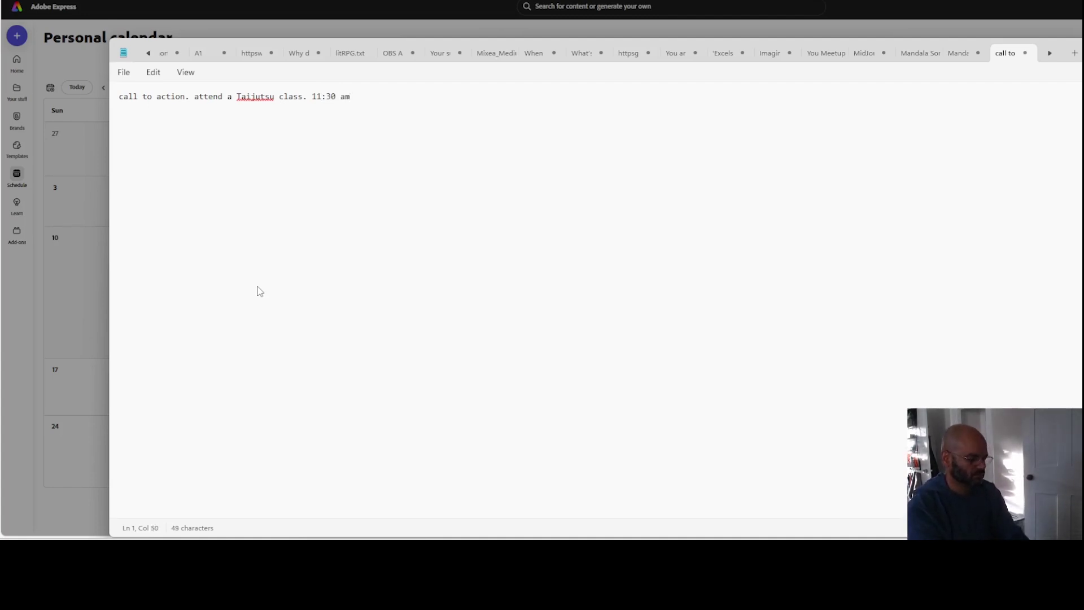
key(alt+Tab)
key(Tab)
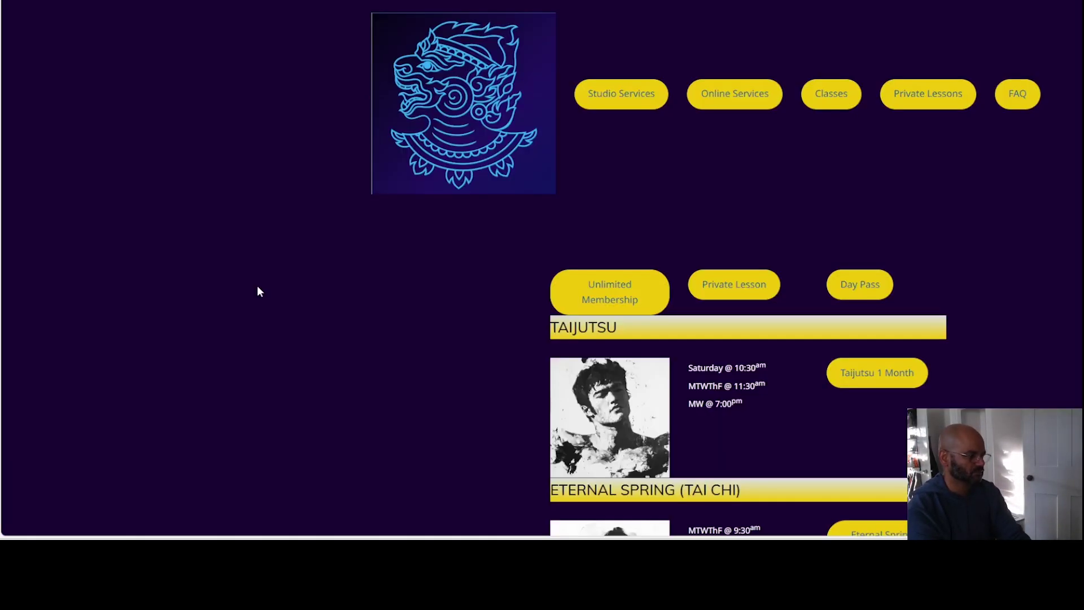
key(alt+Tab)
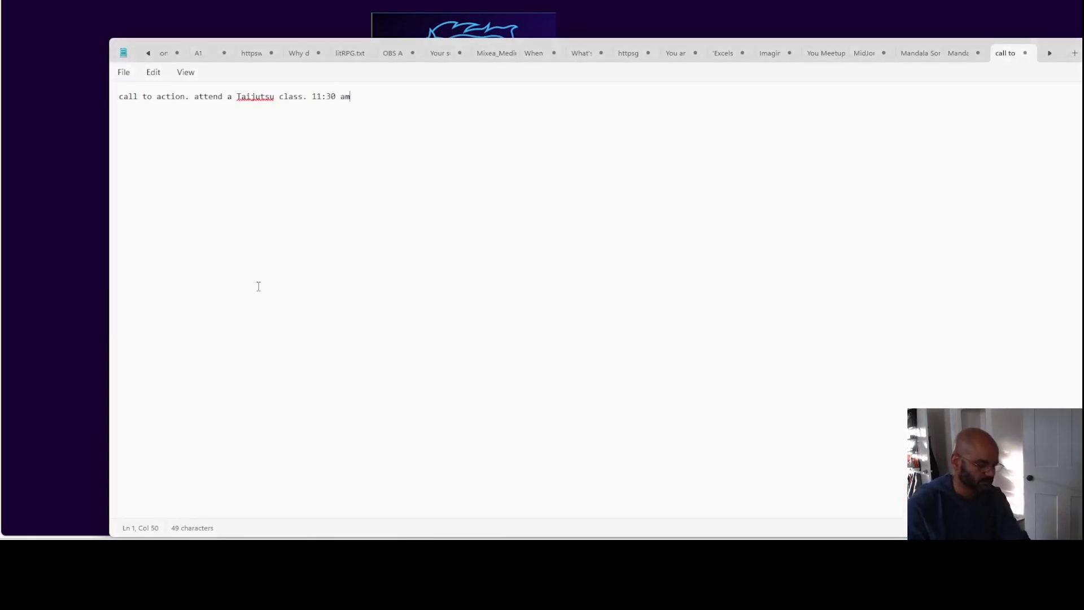
text(Monday)
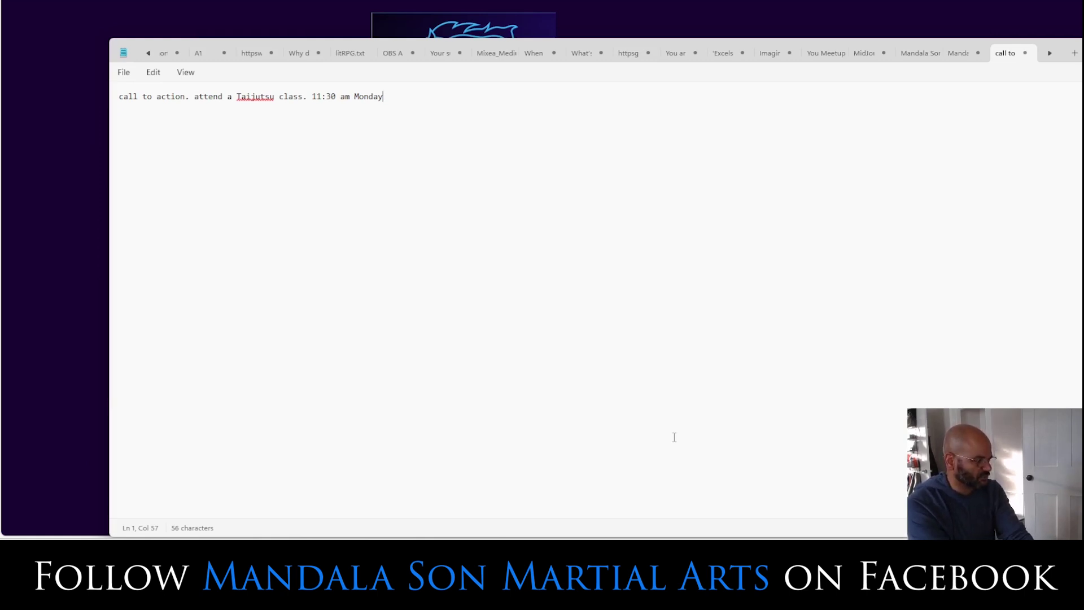
Add a period and the studio's full street address with unit number to the end of the note
text(. 160 )
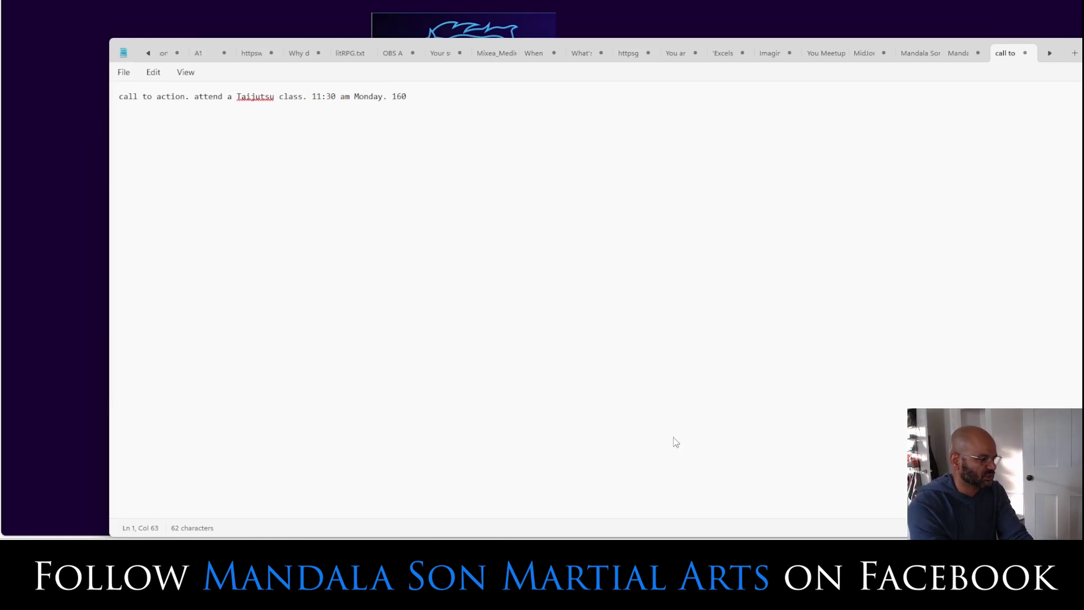
text(Presumps)
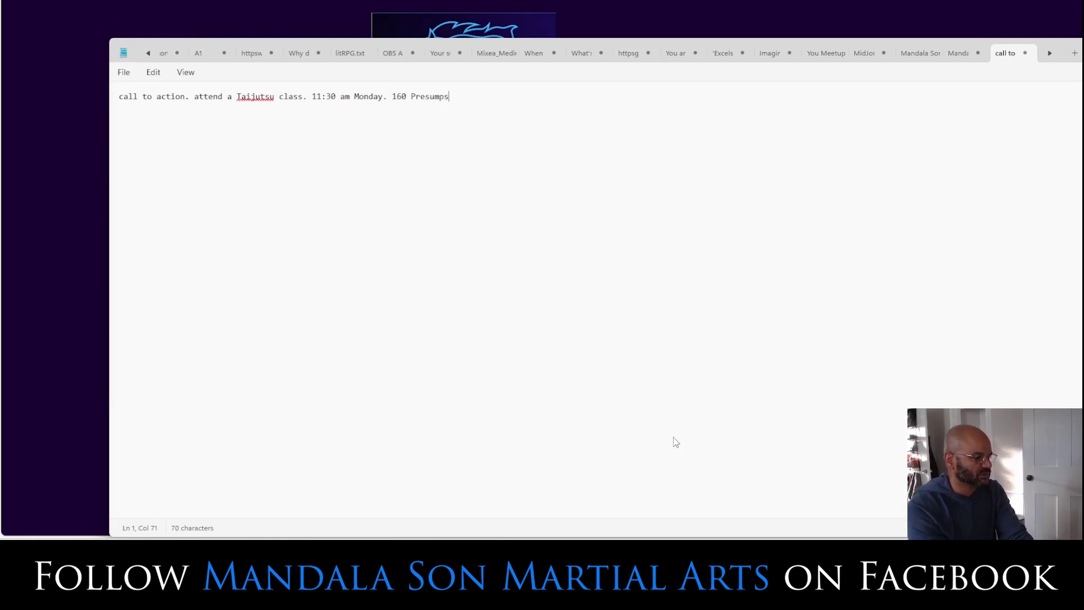
text(cot St)
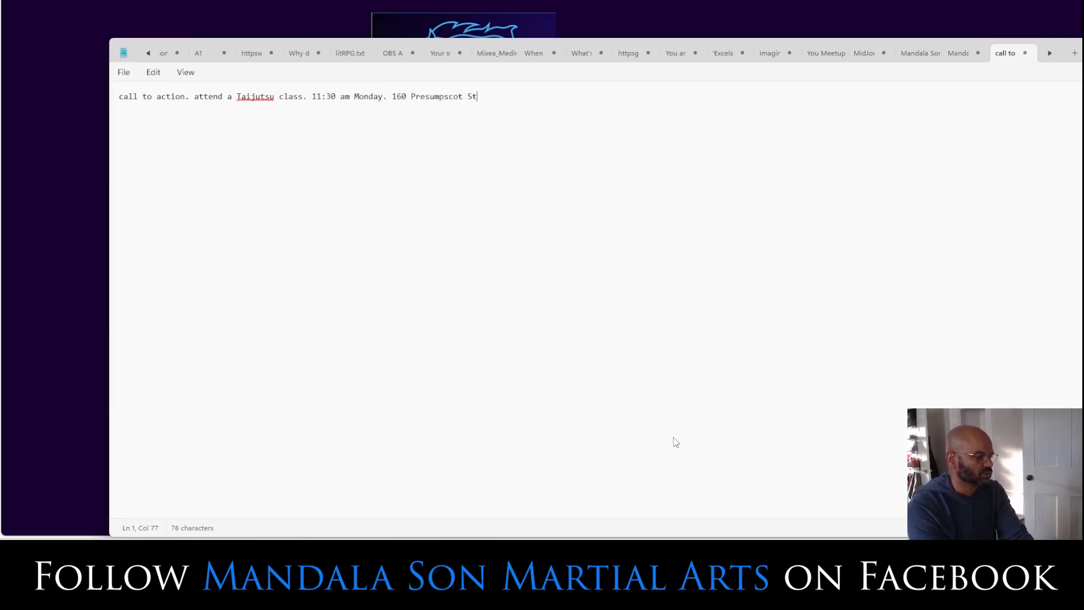
text(reet Portl)
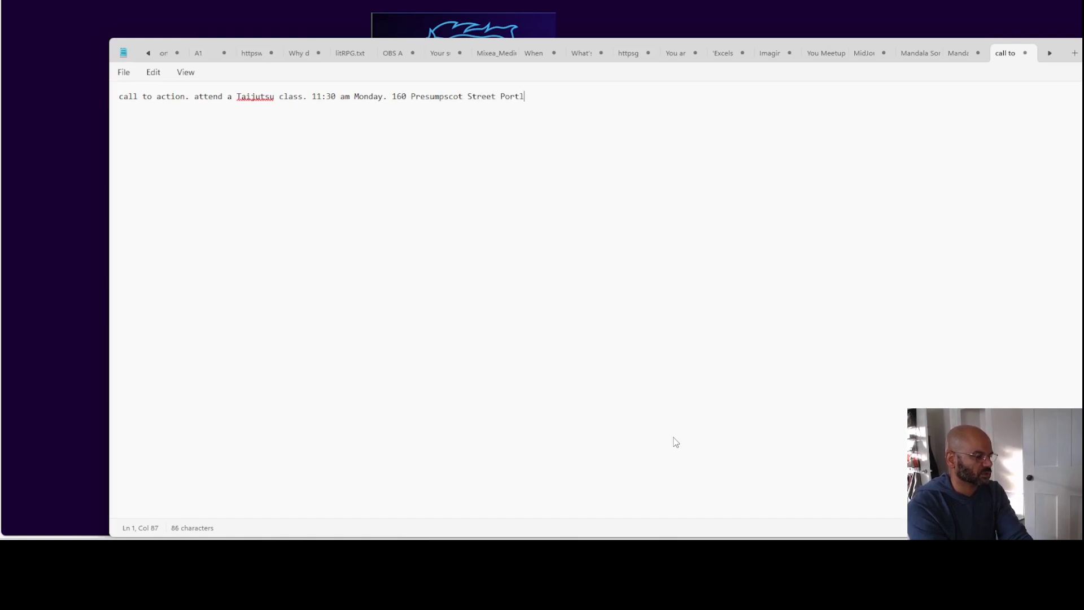
text(and Maine Unit 1C)
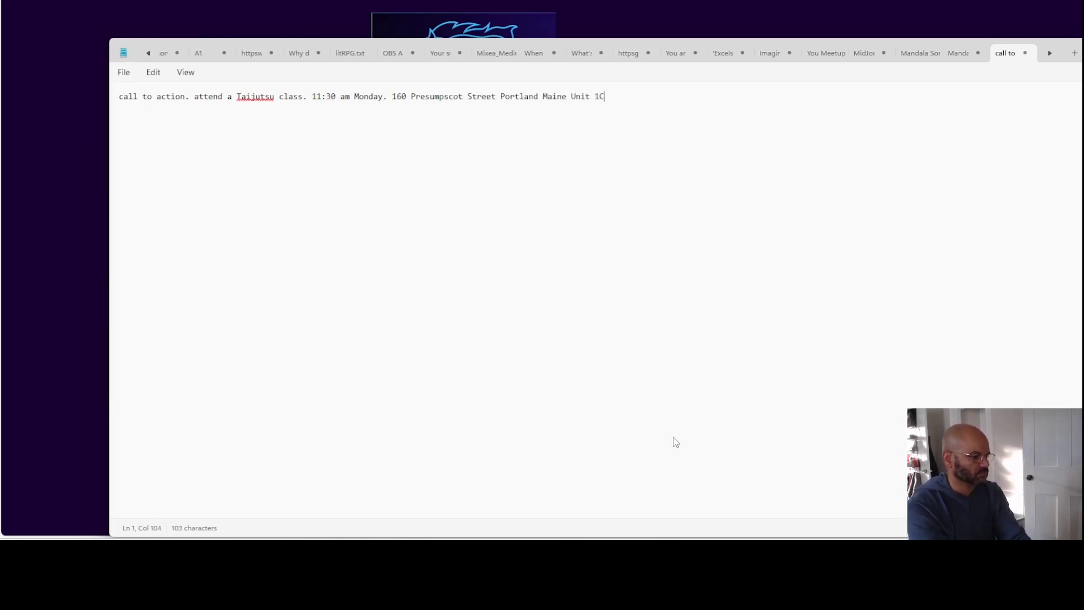
text(. Maine)
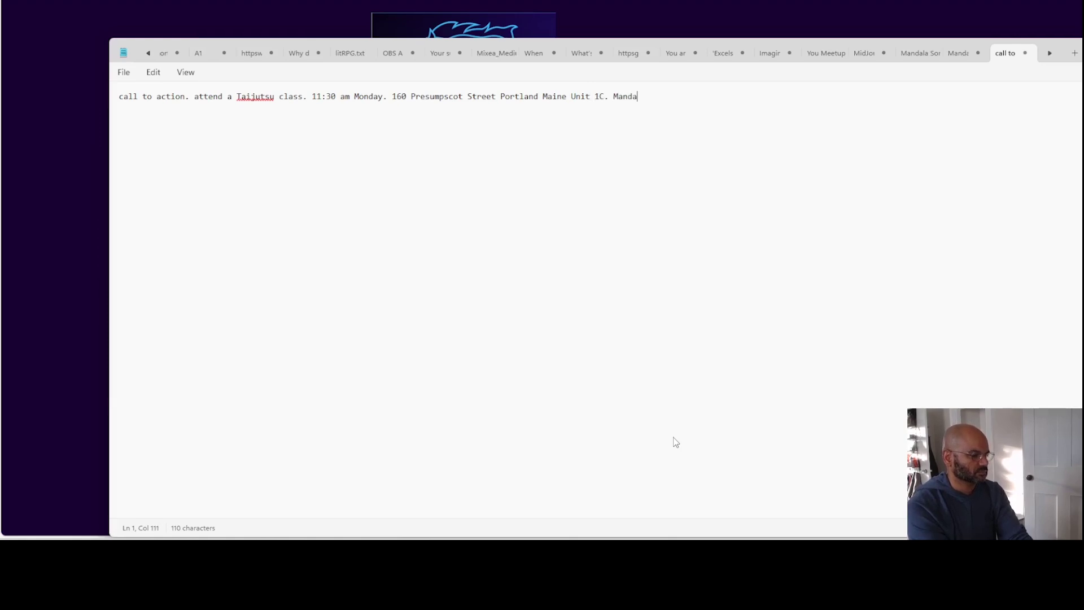
key(BackSpace)
key(BackSpace)
key(BackSpace)
key(BackSpace)
key(BackSpace)
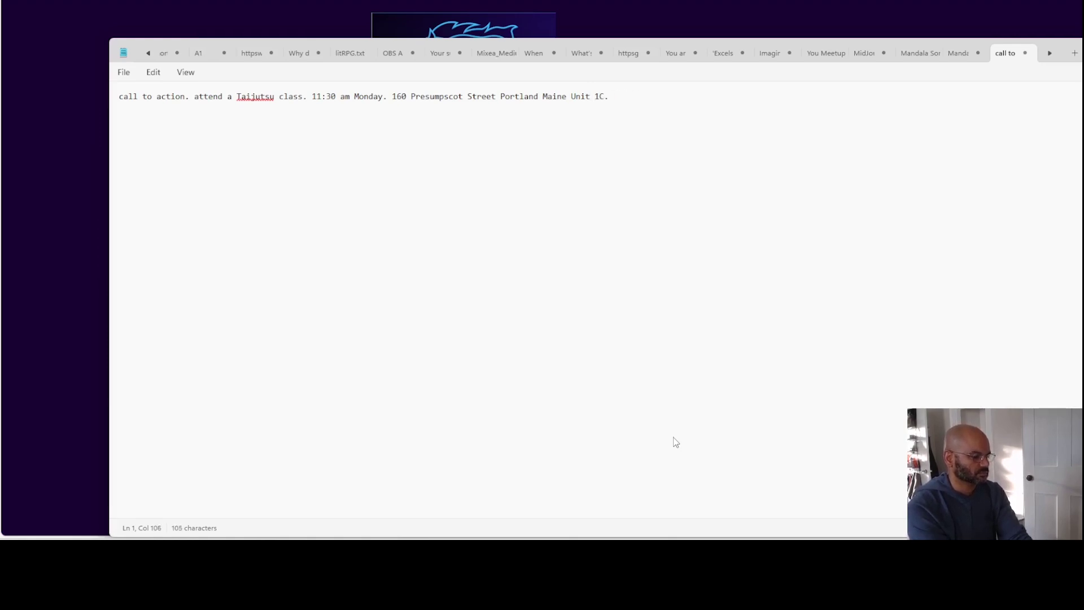
Finish the note with "At Mandala Son Martial Arts Portland Maine" and copy the entire text
text(At Mandala Son Martia)
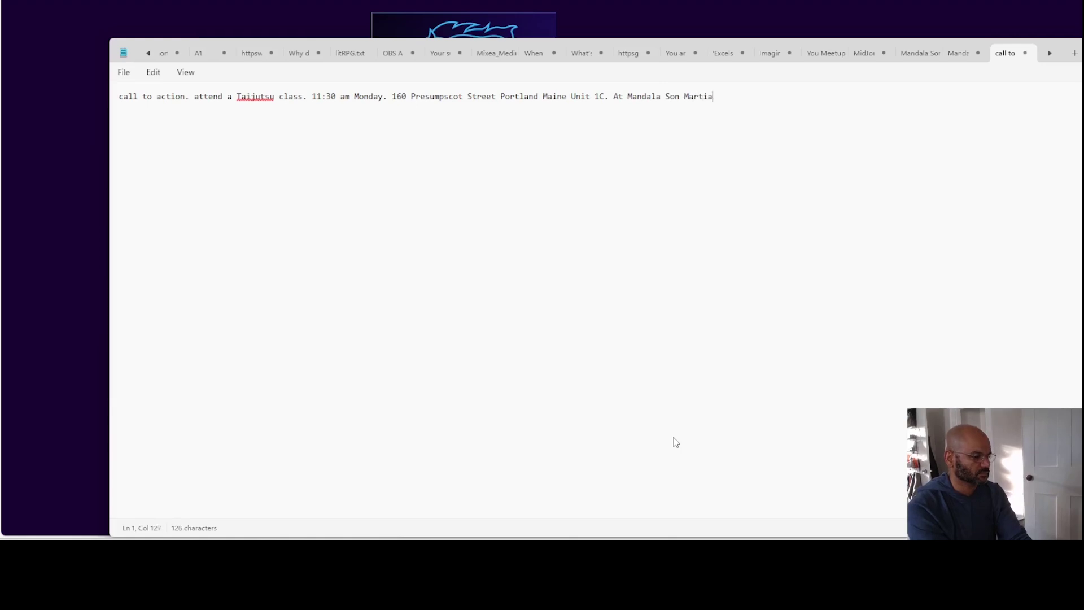
text(l Arts Portland Maine)
key(ctrl+a)
key(ctrl+c)
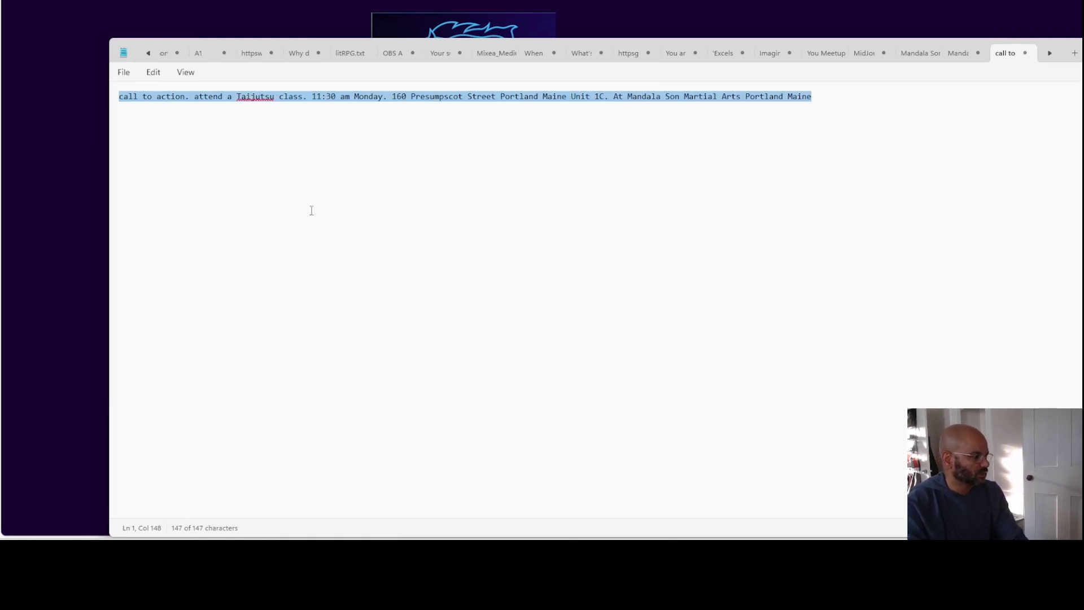
Return to the Adobe Express post, paste the copied text as its caption, and generate a new caption from it
key(alt+Tab)
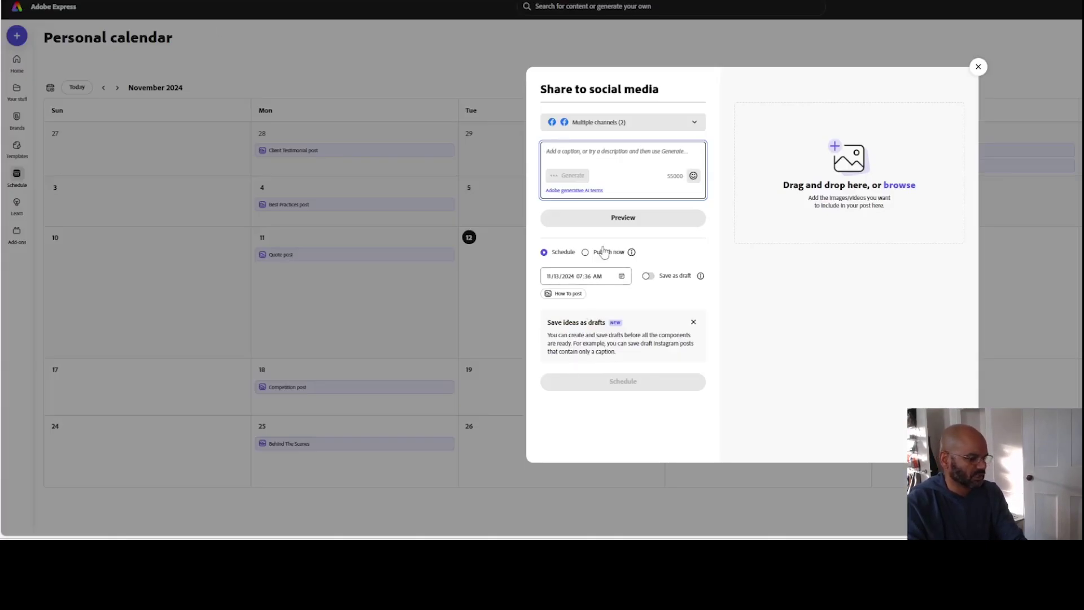
click(627, 147)
key(ctrl+v)
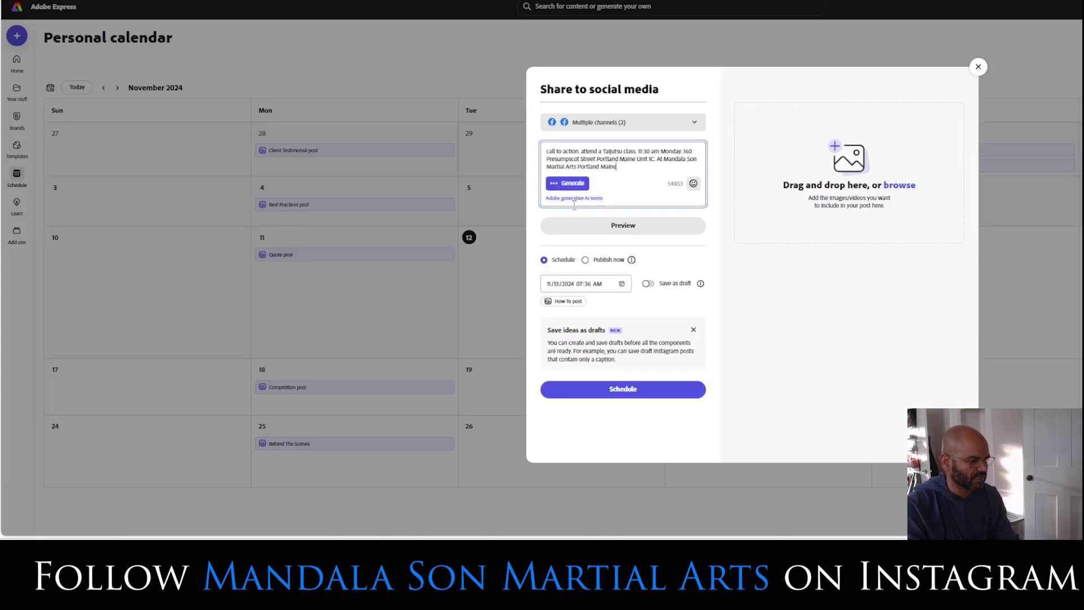
click(567, 183)
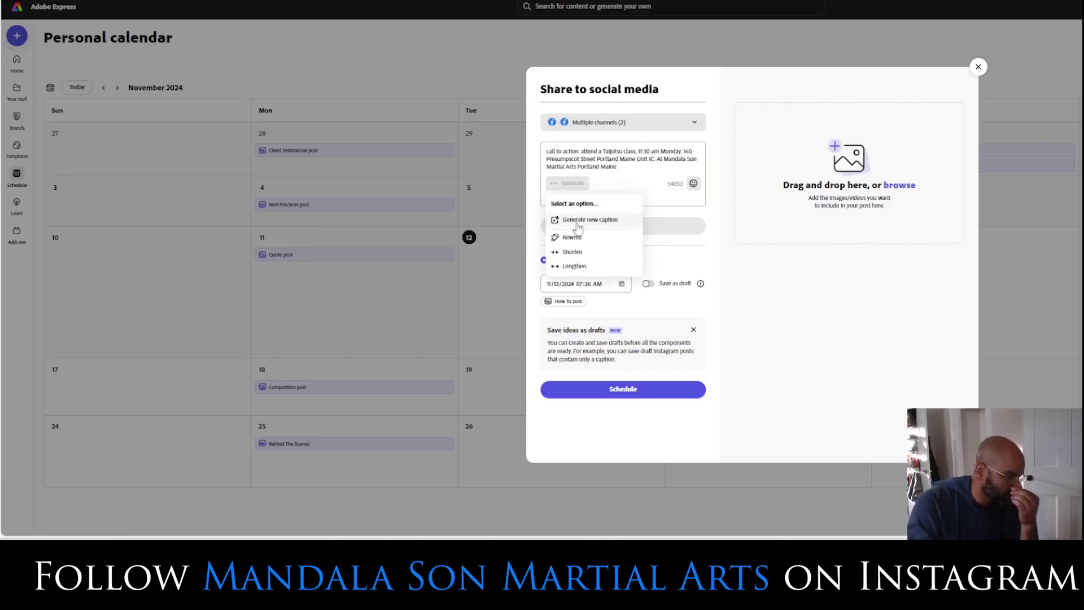
click(581, 220)
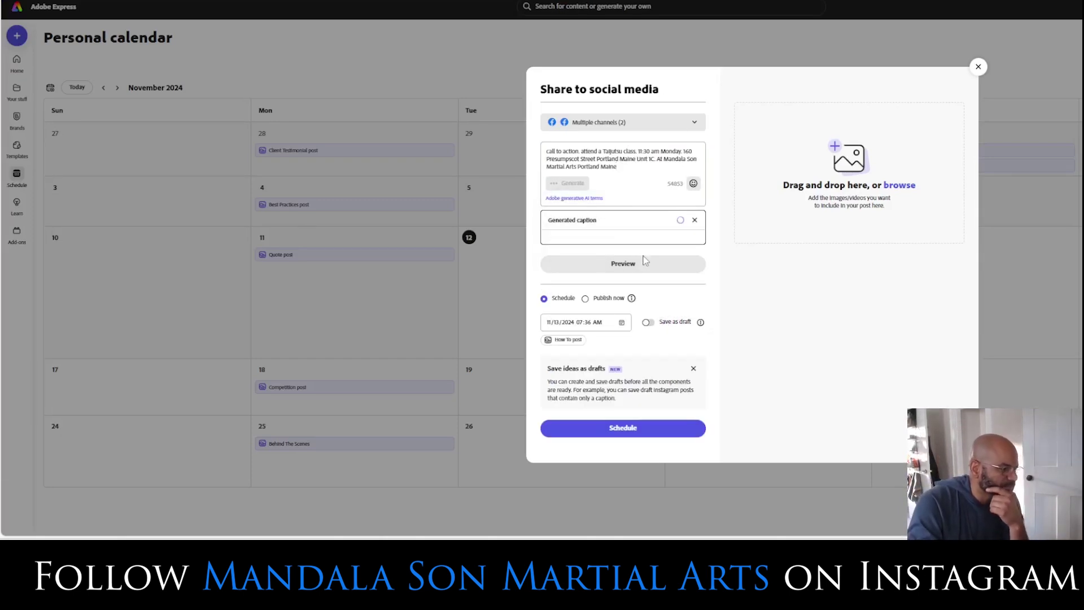
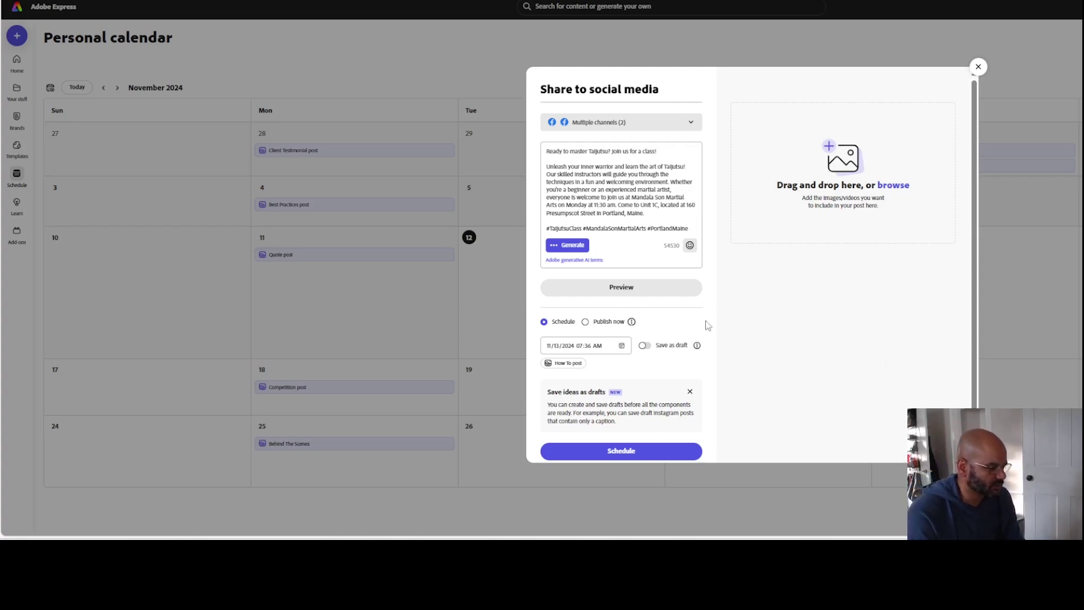
Schedule the Taijutsu class post to both Facebook channels for 11/13/2024 at 07:36 AM
click(655, 451)
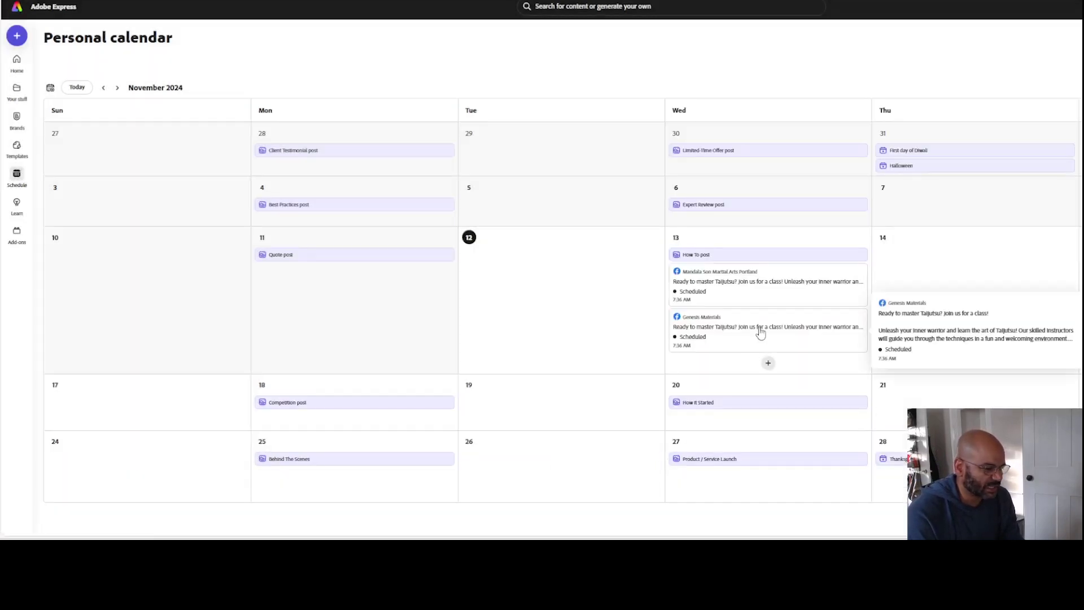
mouse_move(720, 333)
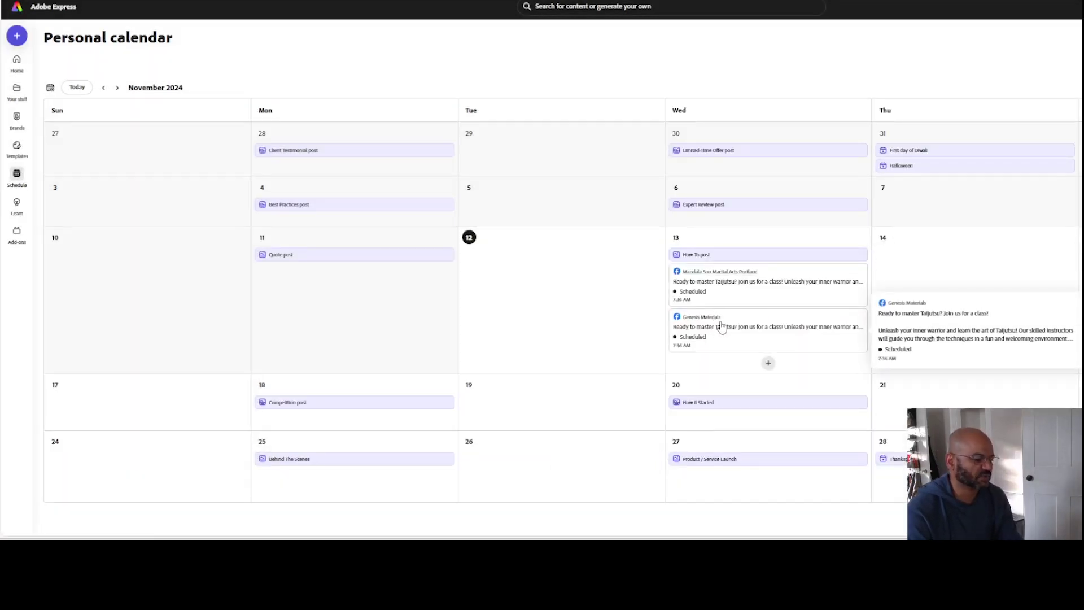
mouse_move(710, 295)
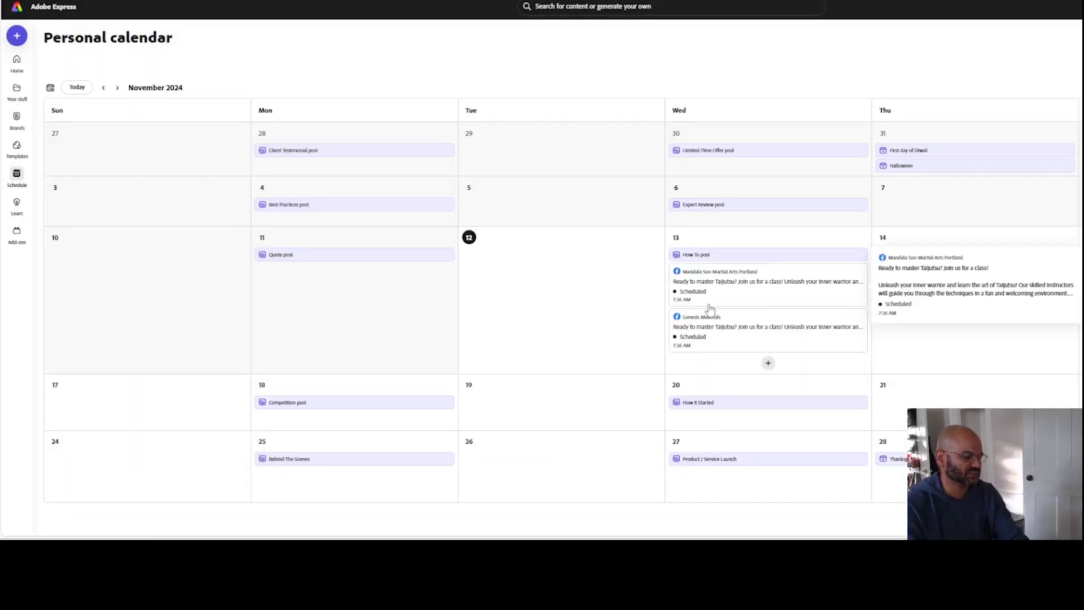
Change "Monday" to "Wednesday" in the caption of the November 13 Mandala Son Martial Arts Portland post and save the changes
click(754, 301)
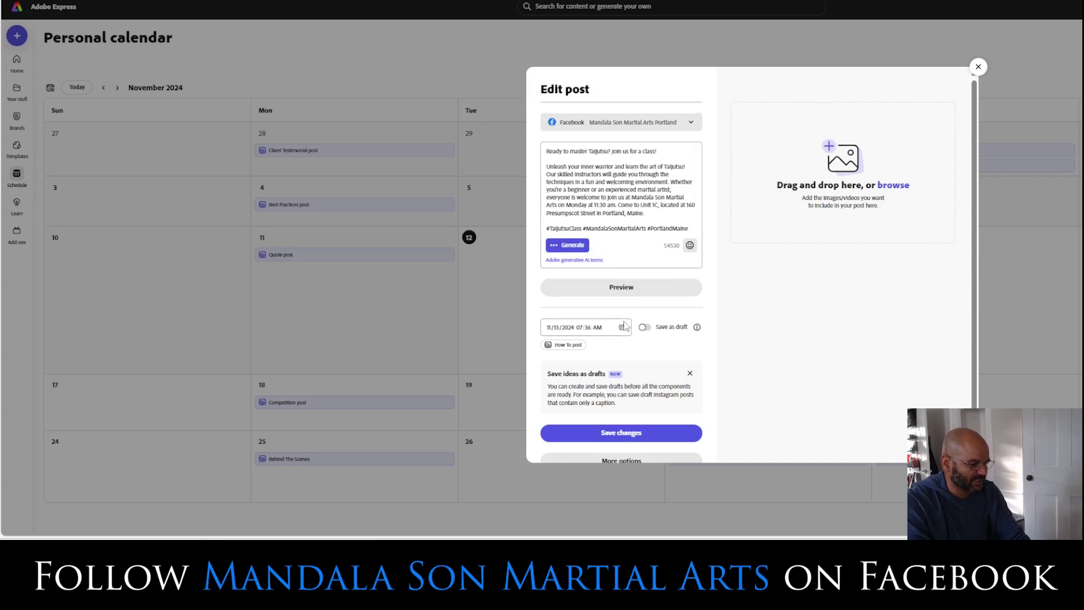
scroll(627, 395, down, 1)
click(637, 445)
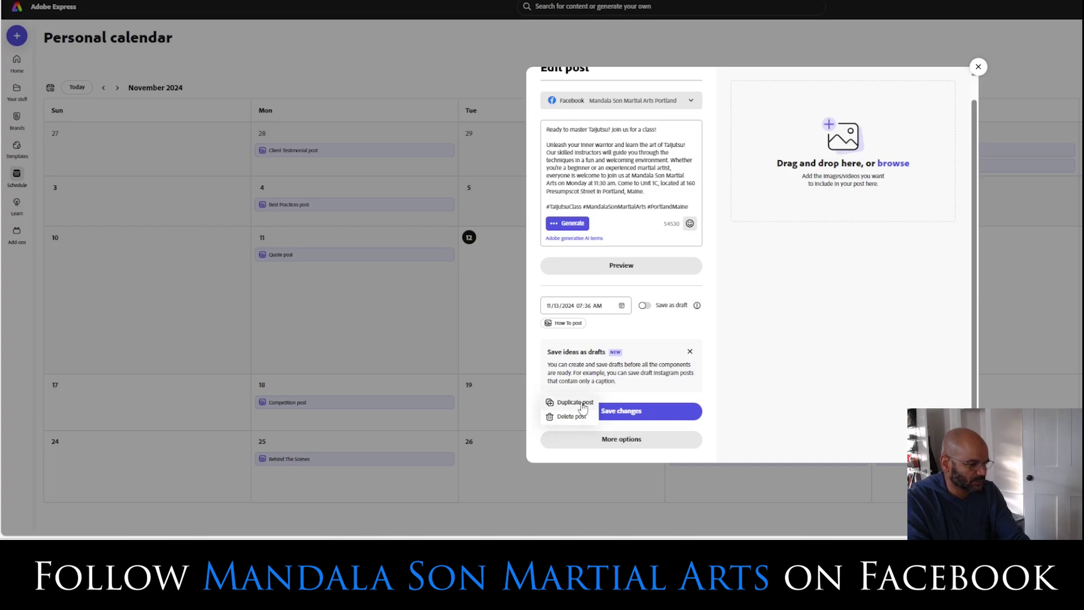
click(643, 176)
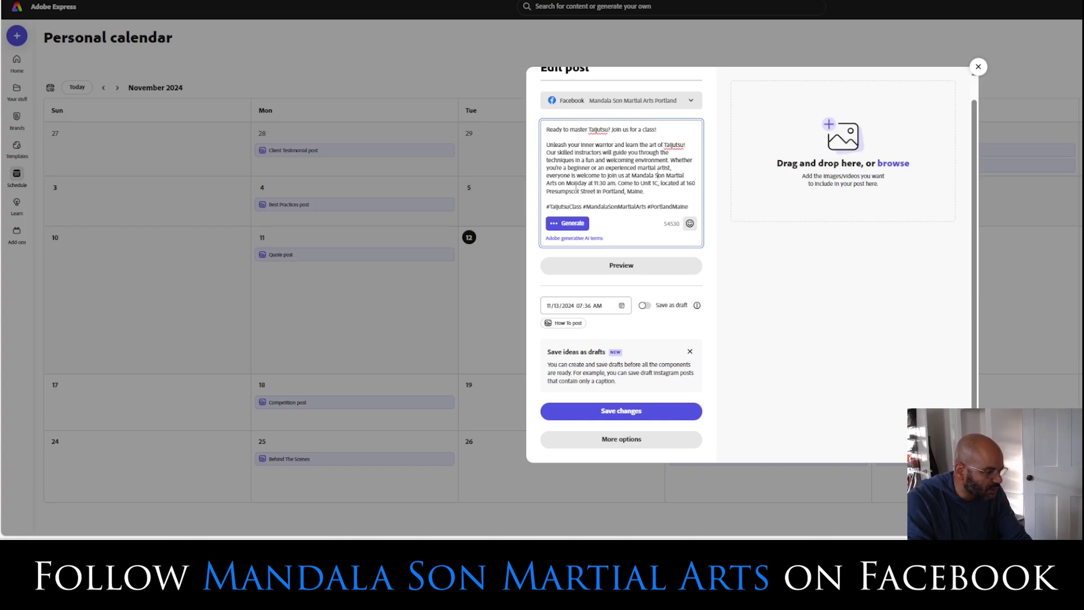
double_click(576, 183)
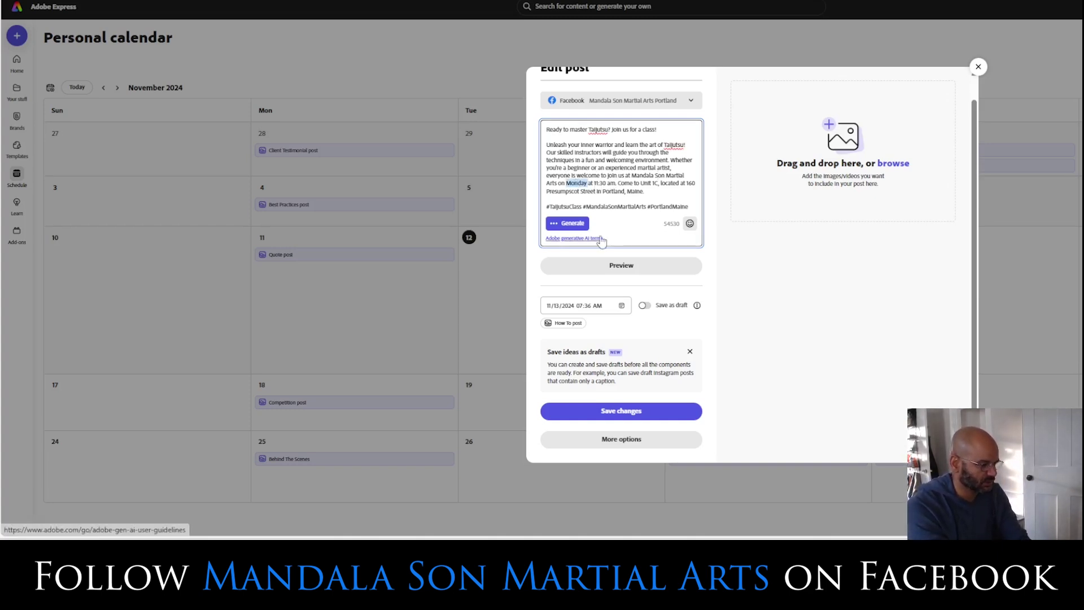
text(Wednes)
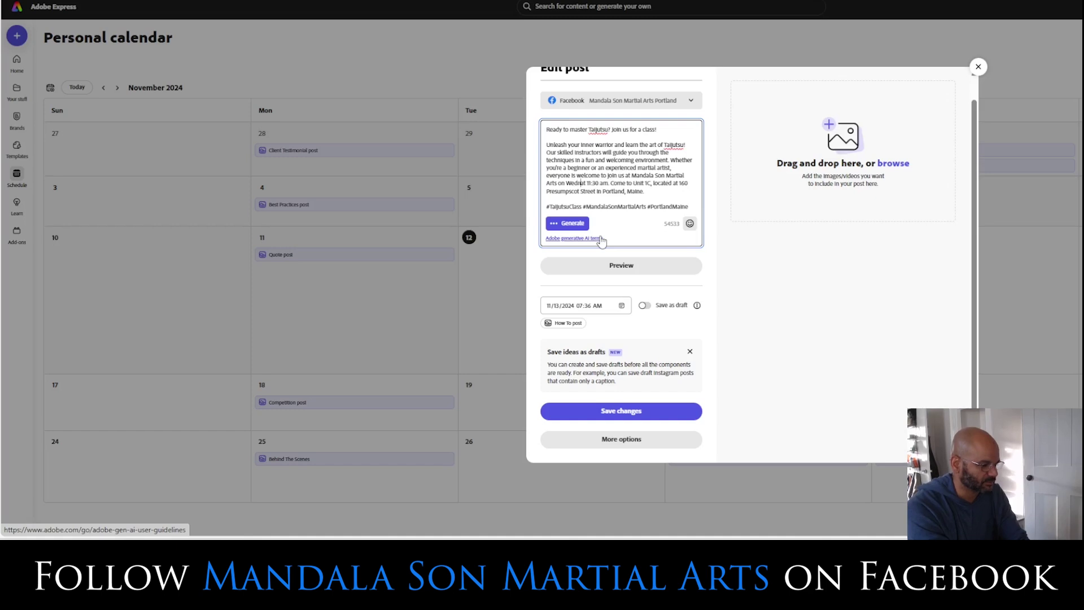
text(day at)
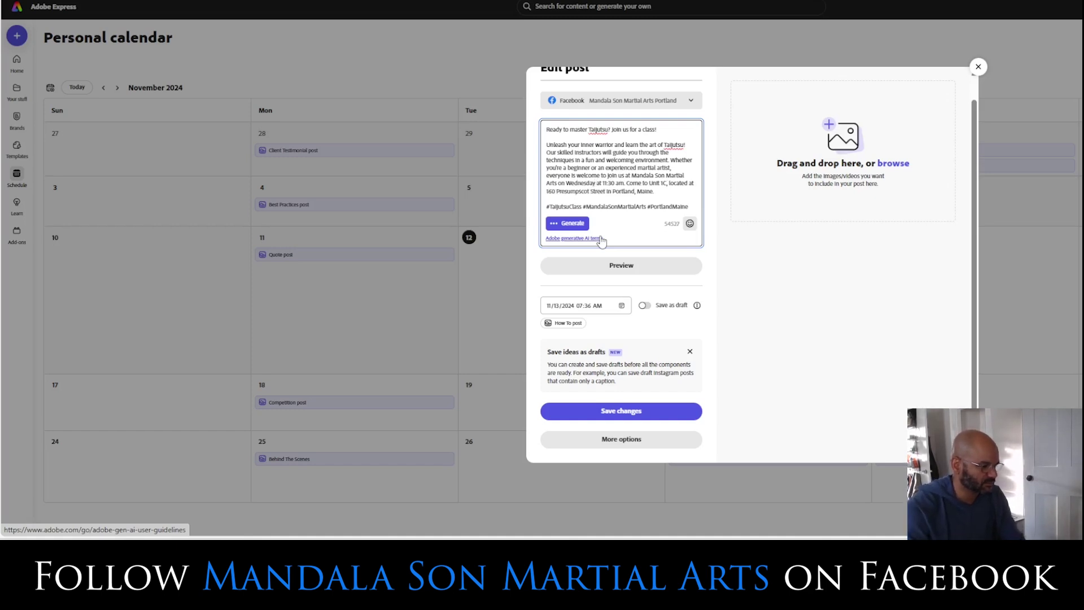
click(609, 416)
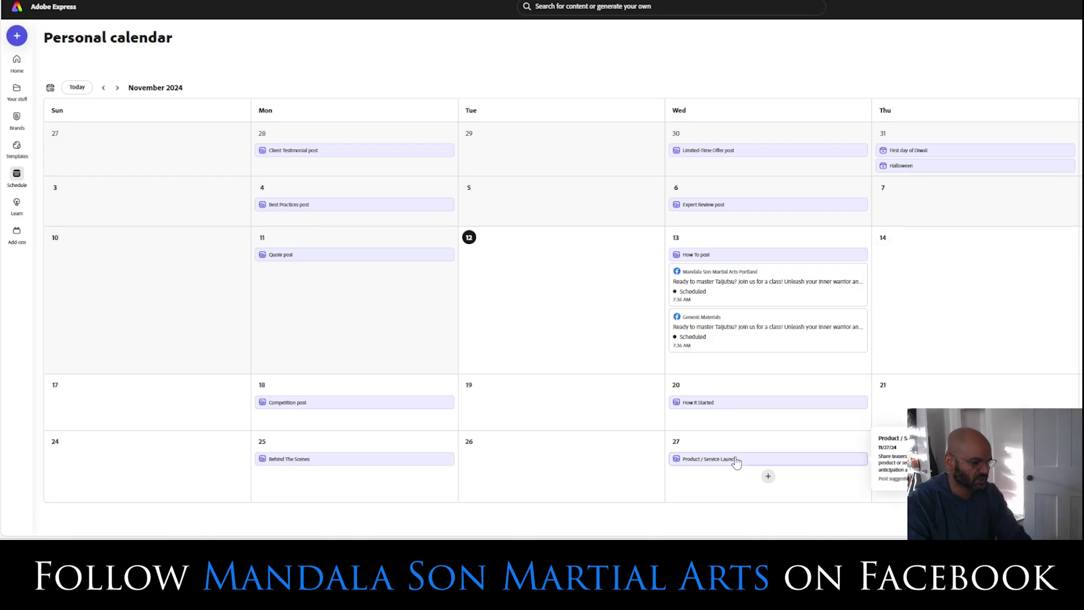
Duplicate the November 13 Mandala Son Martial Arts Portland post and schedule the copy for 11/20/2024 at 07:36 AM
click(739, 302)
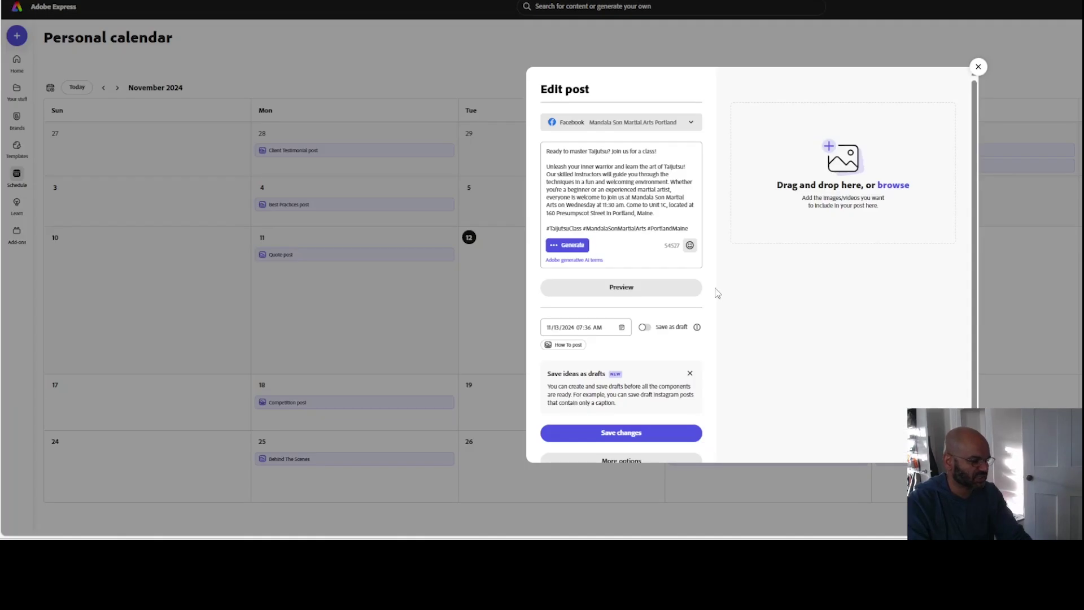
scroll(630, 384, down, 1)
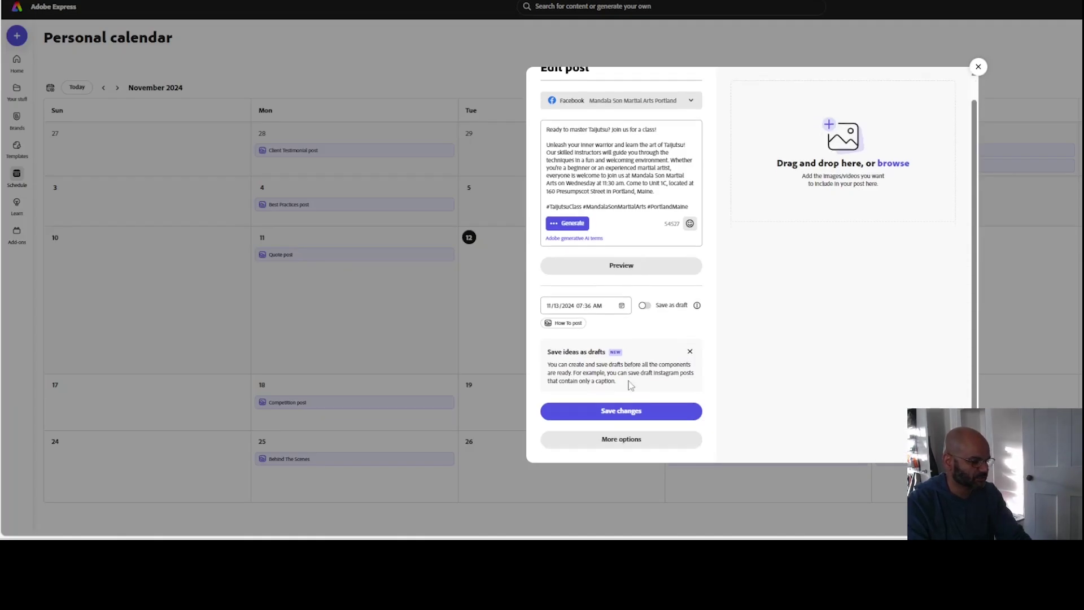
click(637, 445)
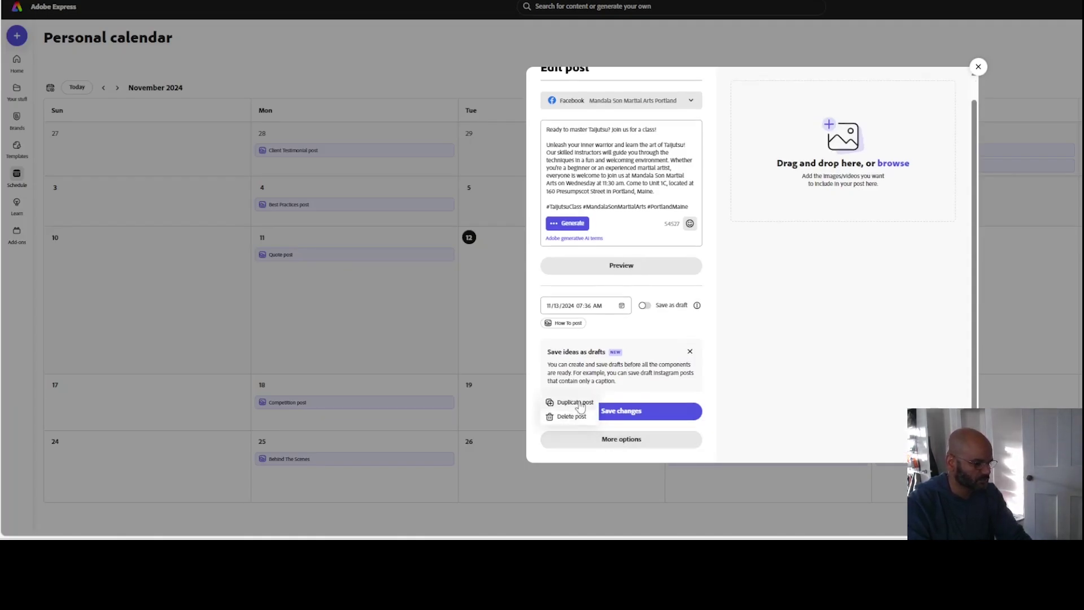
click(581, 405)
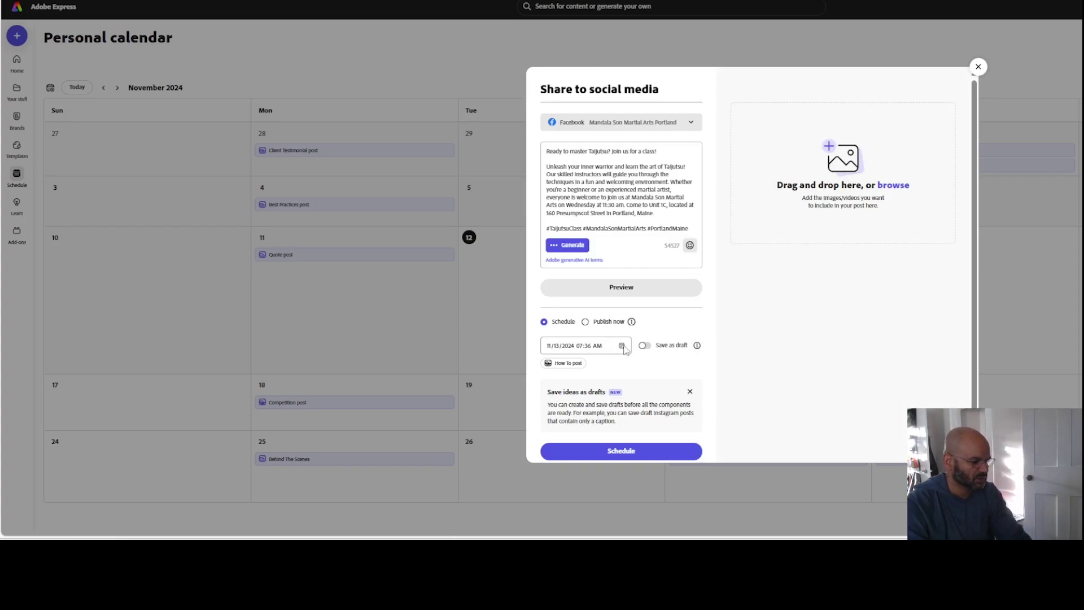
click(623, 346)
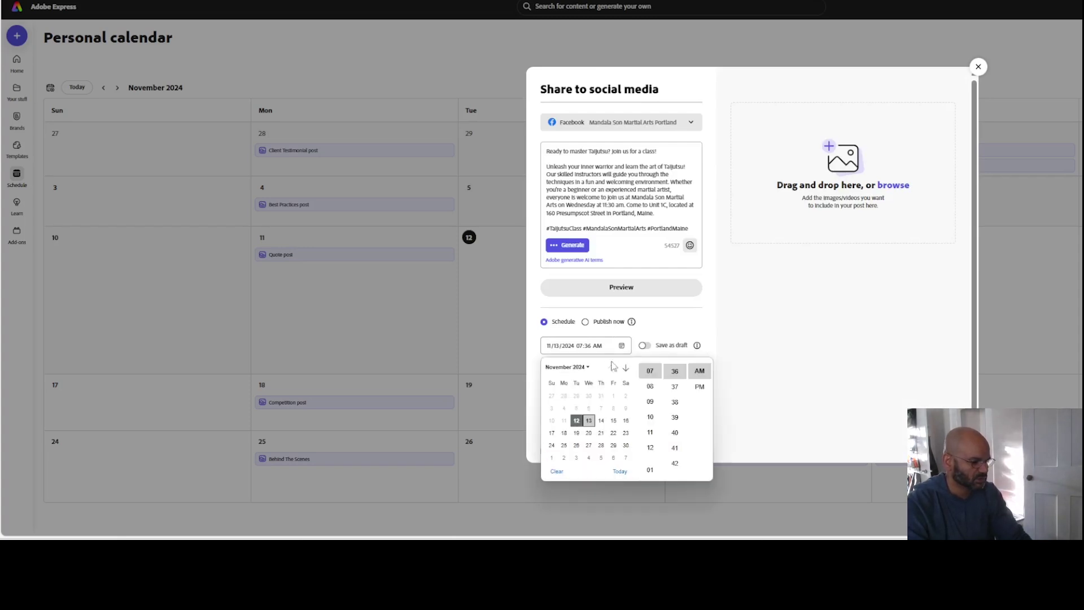
click(588, 433)
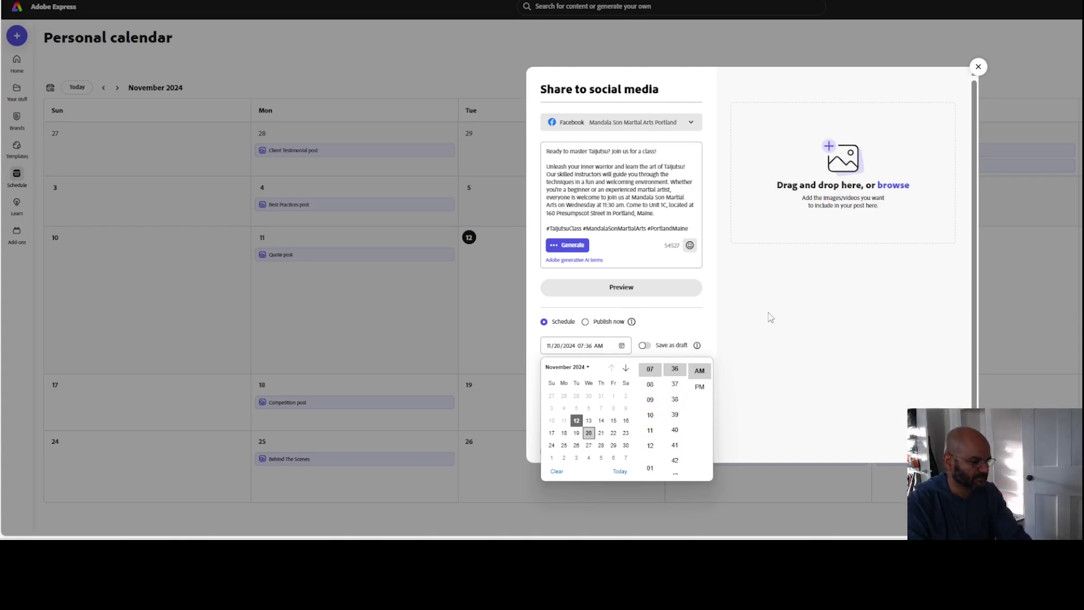
click(856, 323)
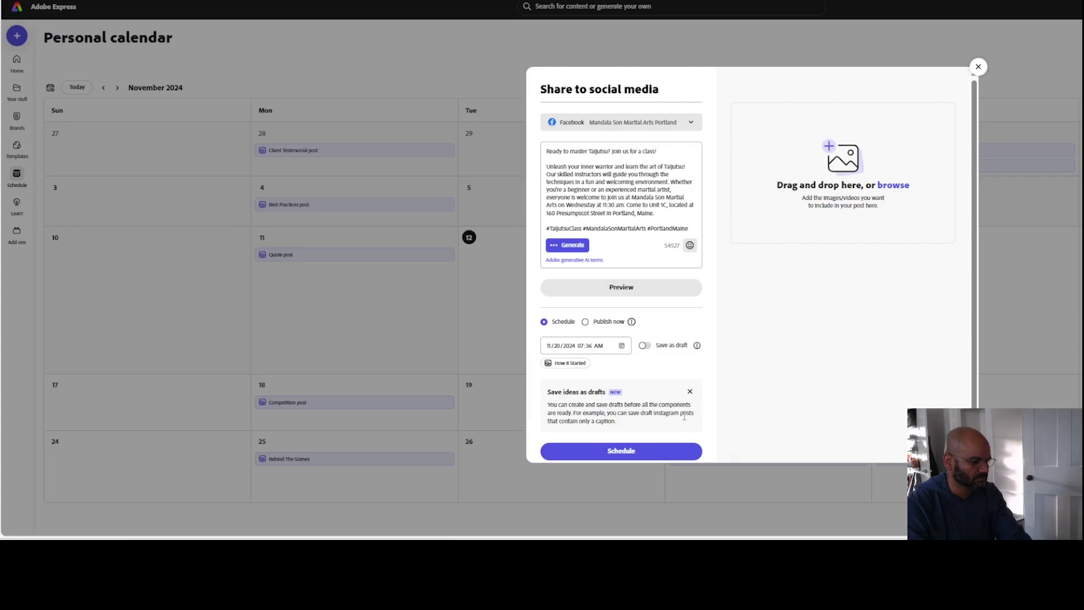
click(632, 457)
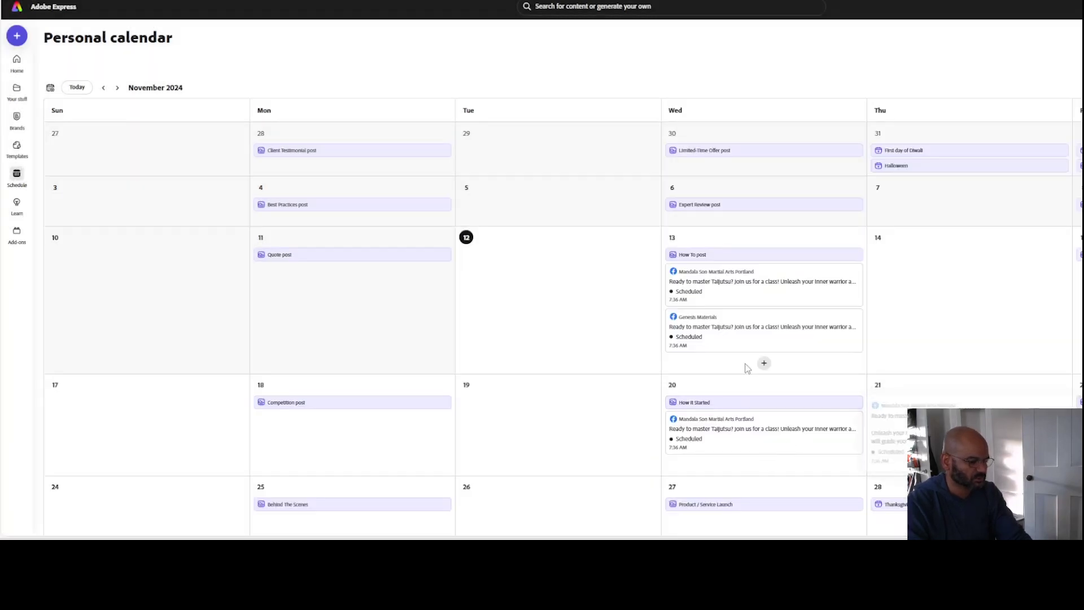
Delete the Genesis Materials post scheduled for November 13 after checking its selected channel
click(737, 344)
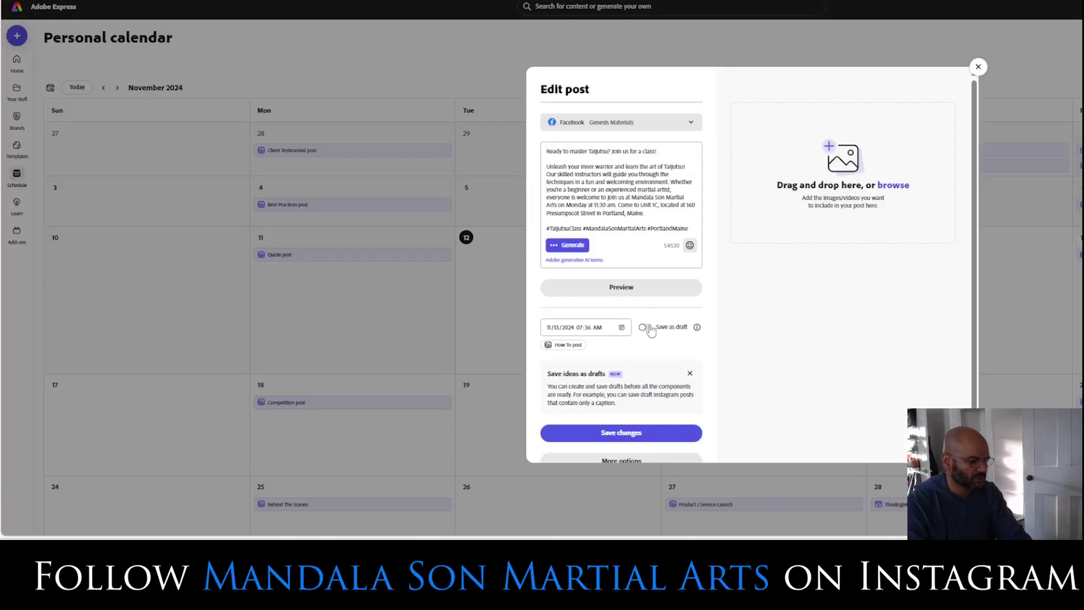
click(691, 123)
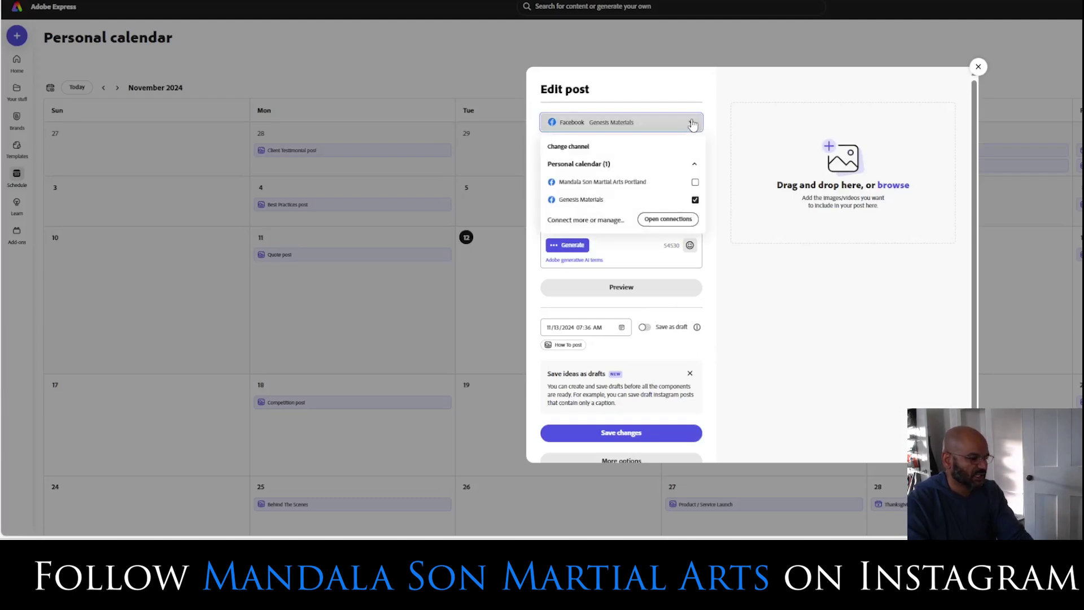
click(739, 311)
scroll(659, 405, down, 1)
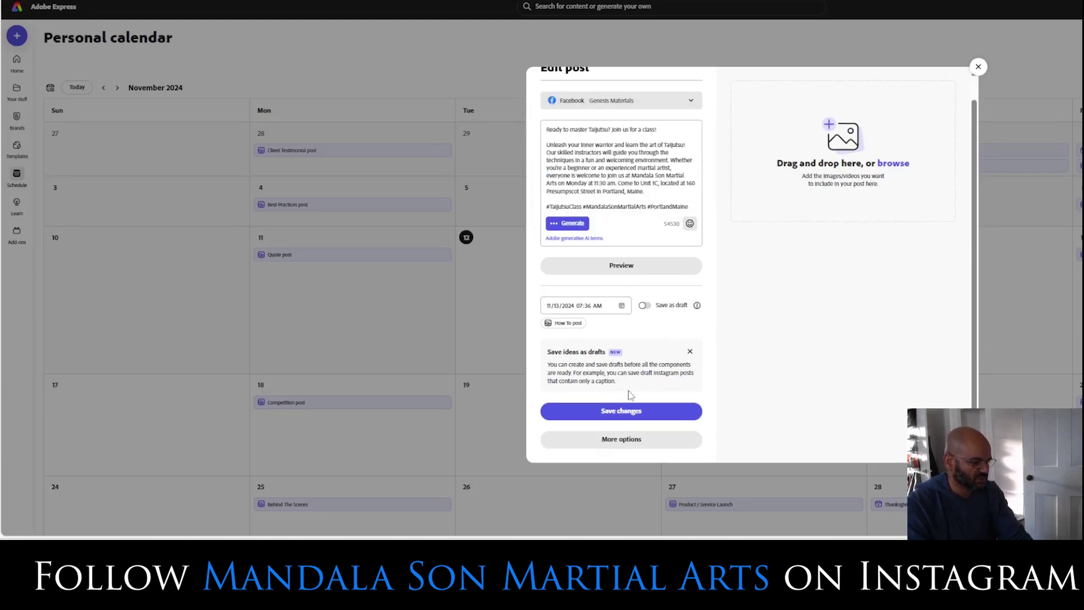
click(625, 440)
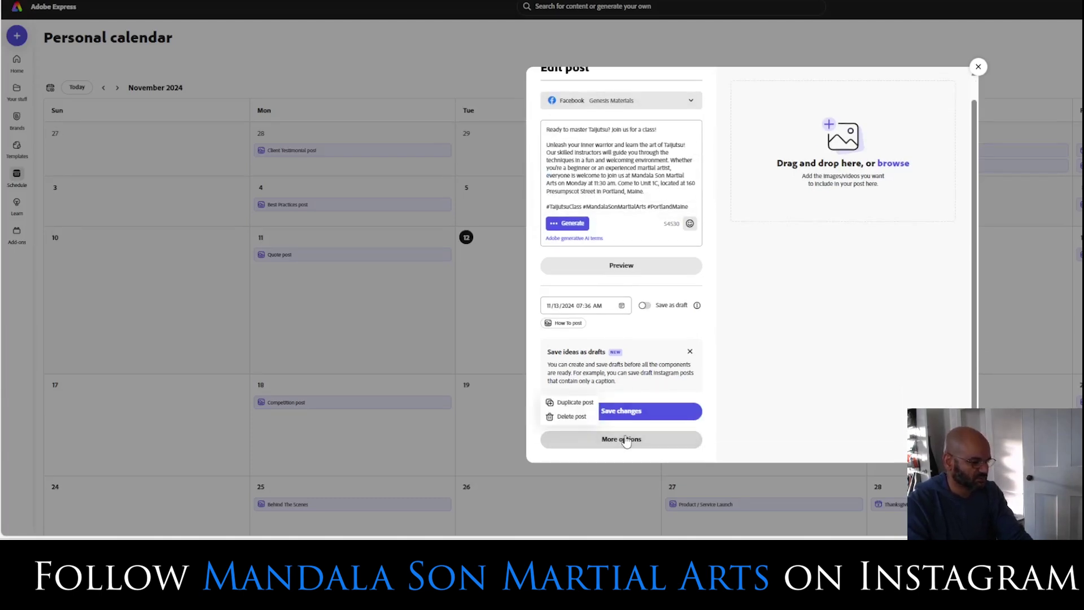
click(575, 417)
click(831, 305)
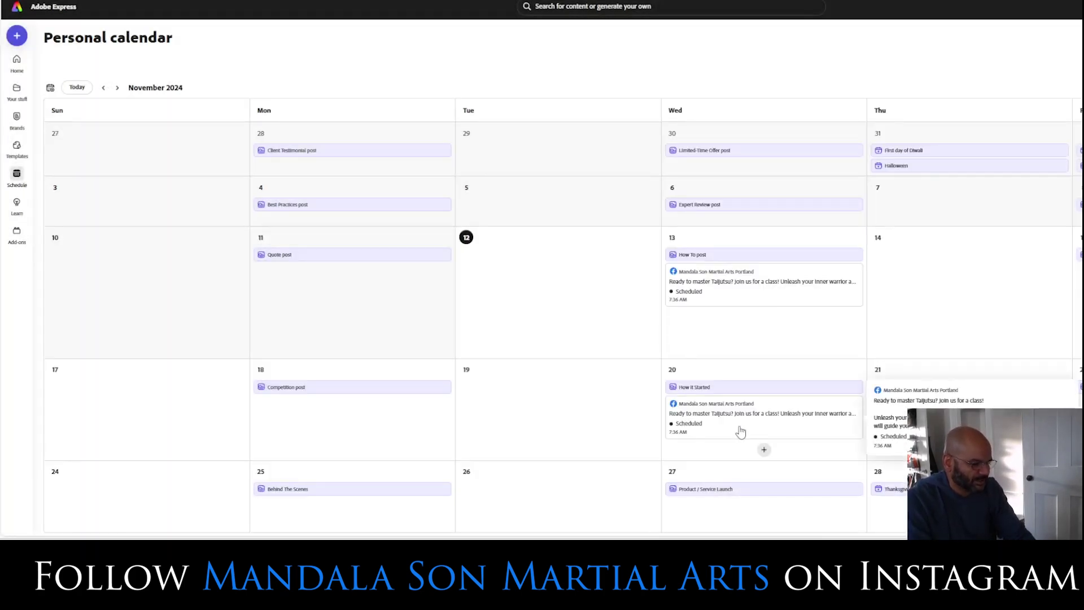
Duplicate the November 20 Mandala Son Martial Arts Portland post and schedule the copy for 11/27/2024 at 07:36 AM
click(740, 431)
scroll(733, 380, down, 1)
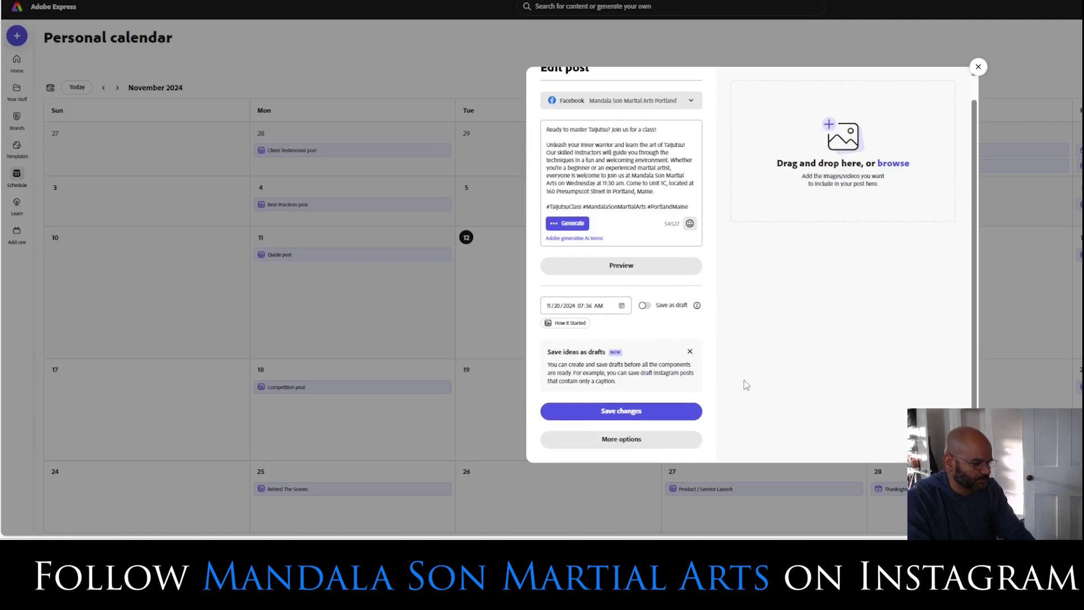
click(653, 444)
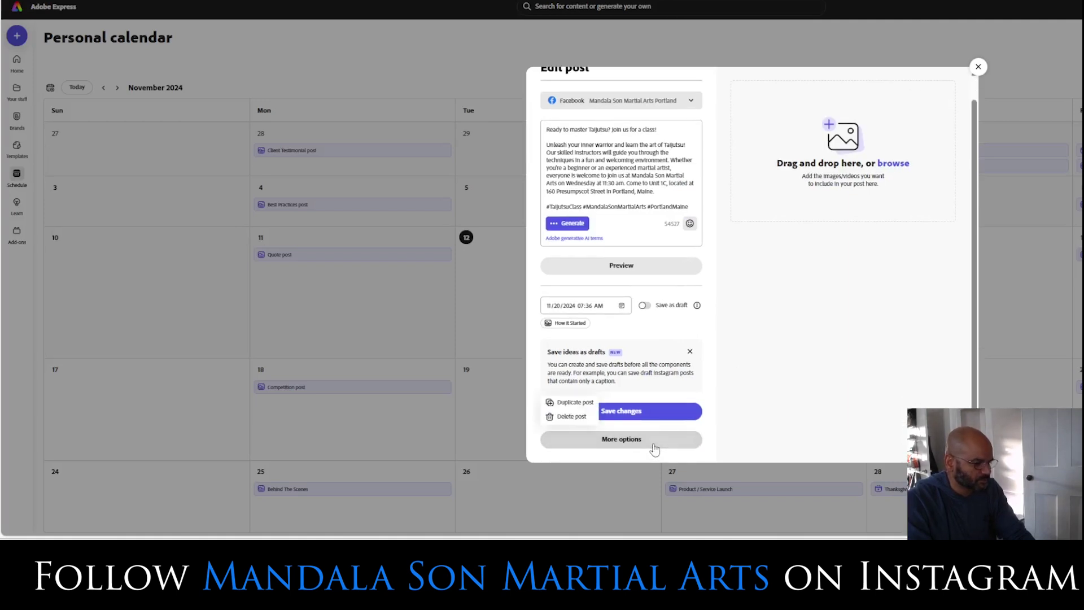
click(572, 418)
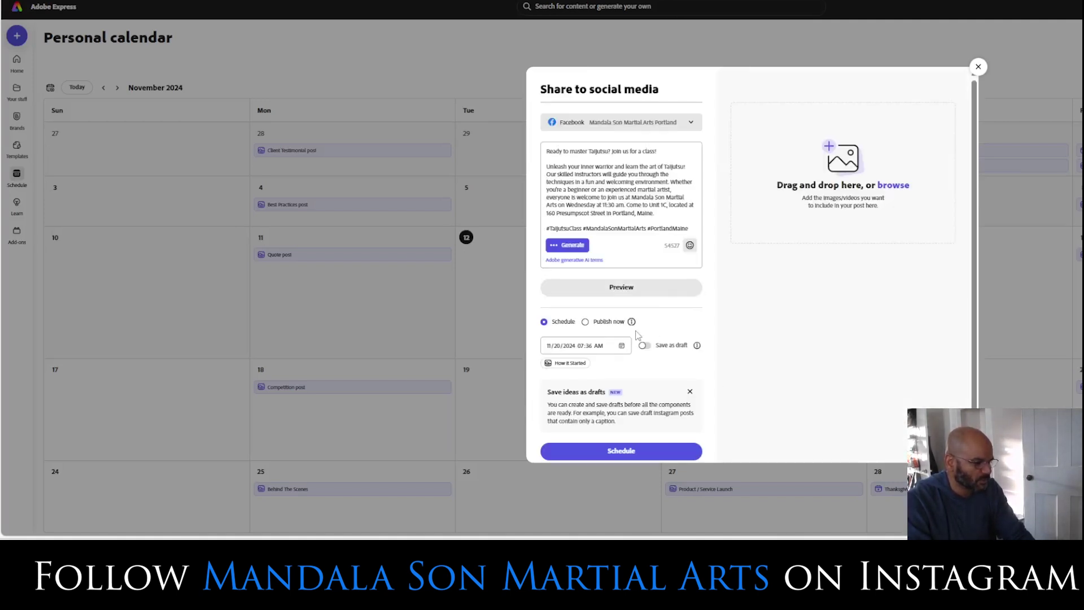
click(623, 349)
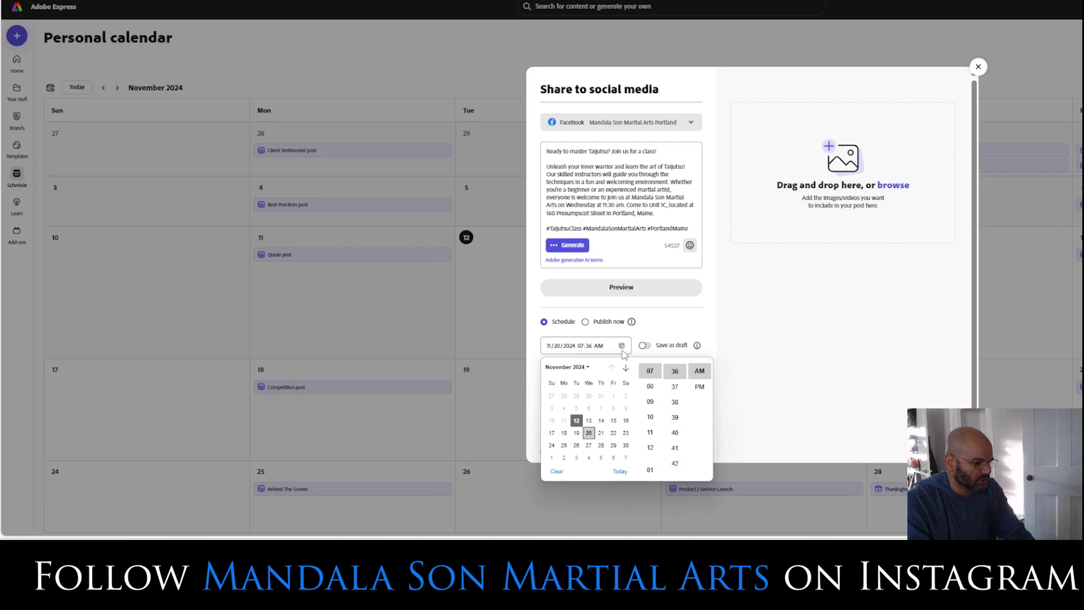
click(588, 445)
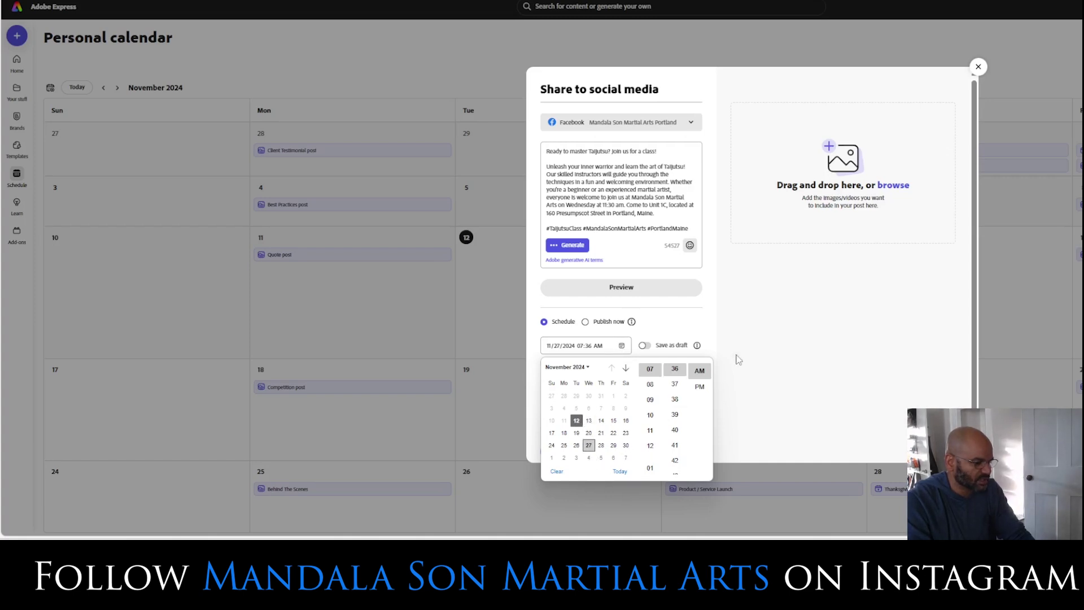
click(829, 343)
click(601, 457)
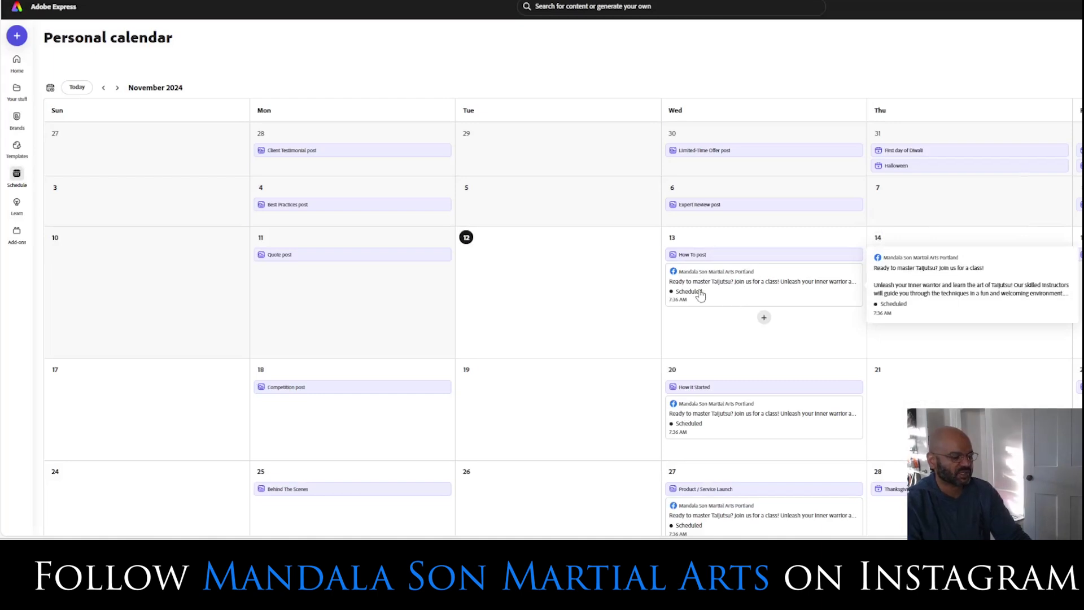
Duplicate the November 13 Mandala Son Martial Arts Portland post and set the copy's date to 11/14/2024 at 07:36 AM
scroll(715, 322, down, 1)
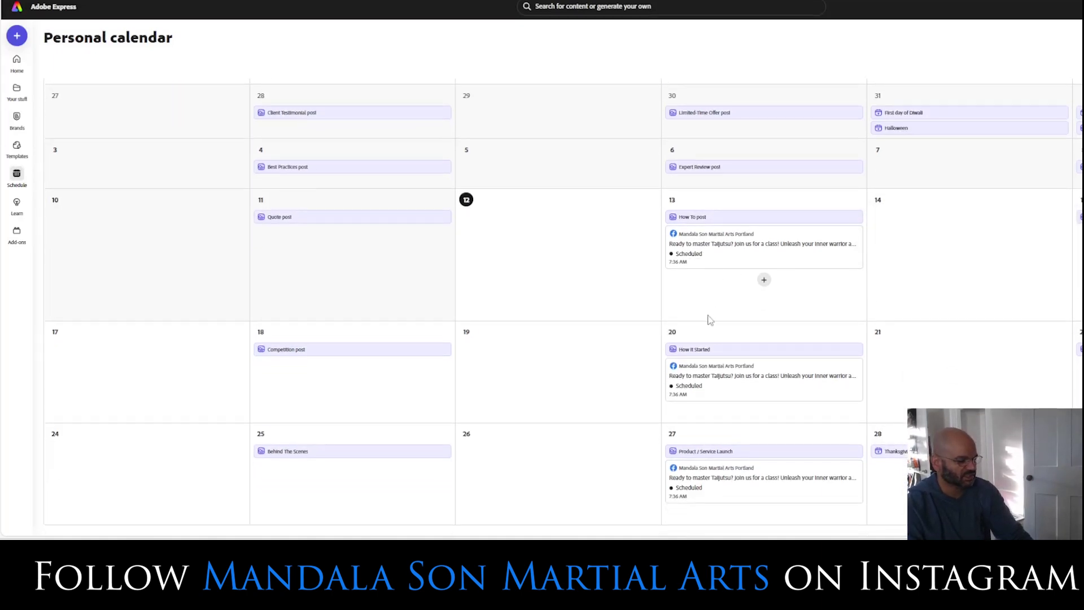
mouse_move(728, 476)
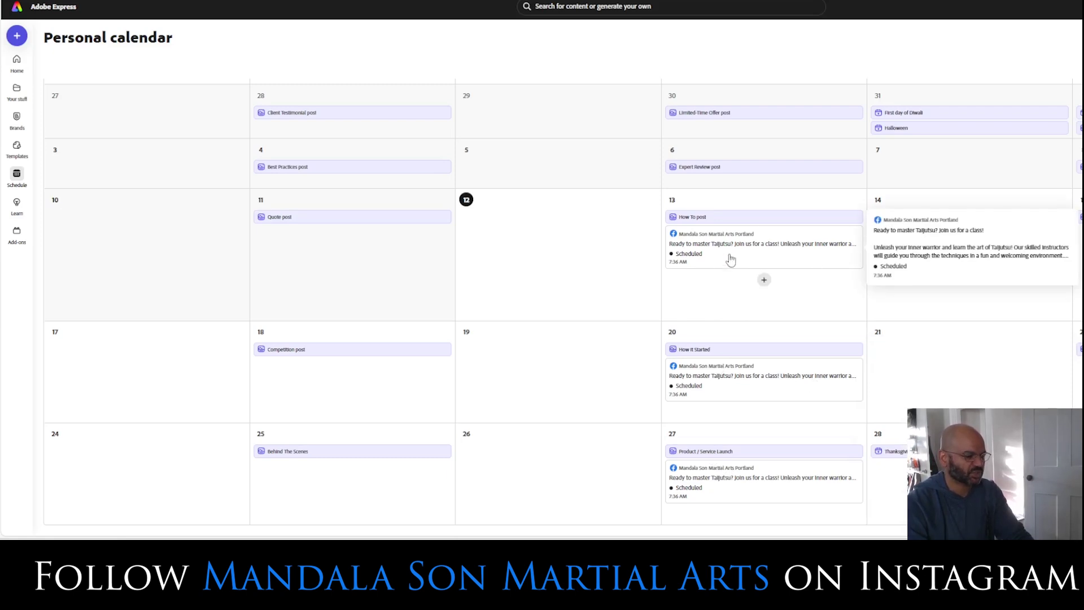
mouse_move(844, 258)
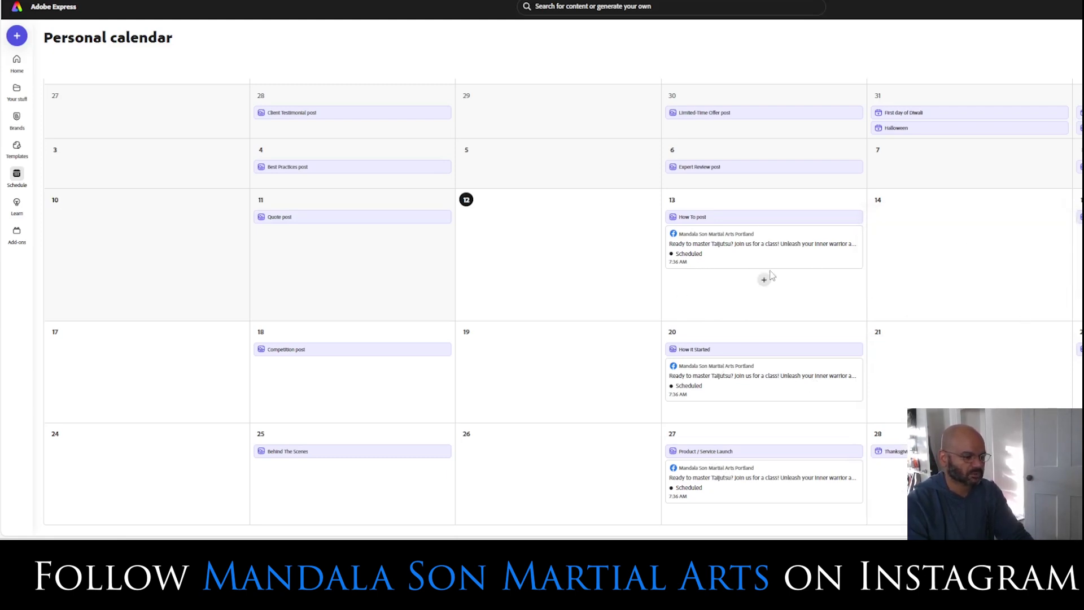
click(758, 251)
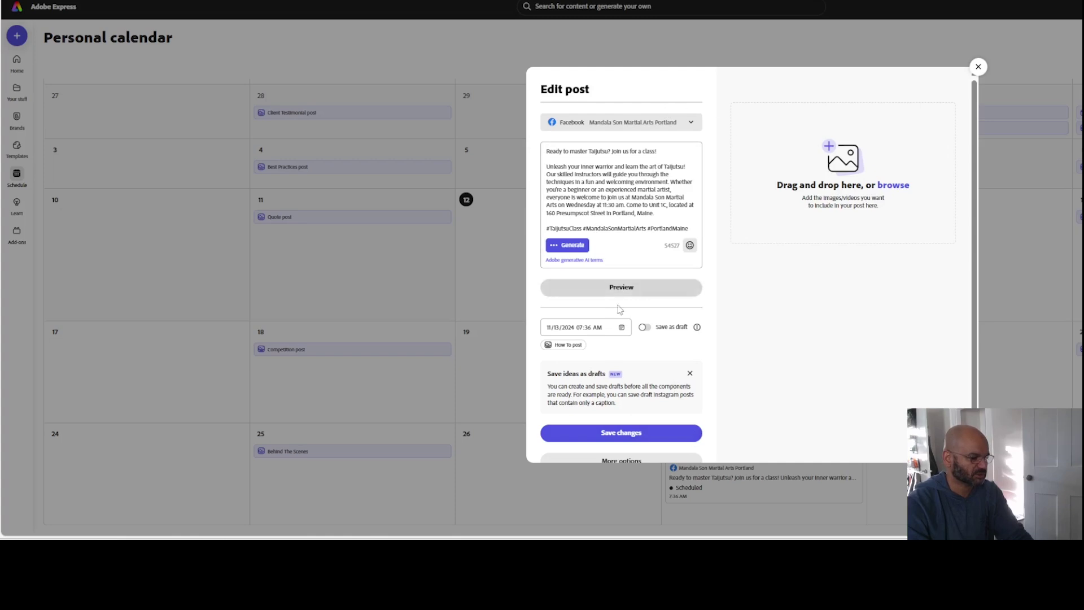
scroll(623, 428, down, 1)
click(622, 437)
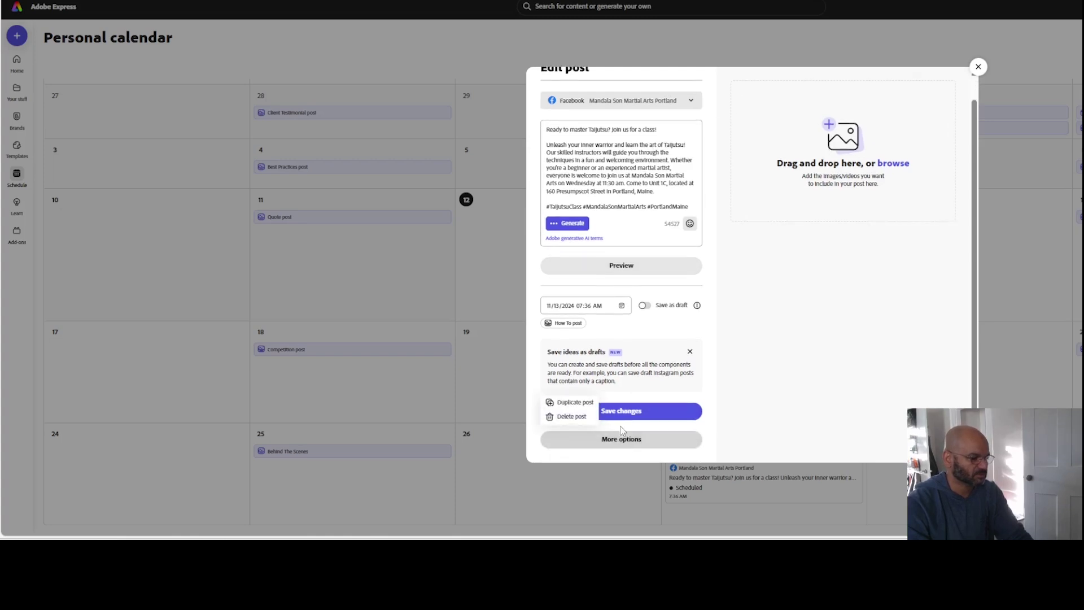
click(589, 408)
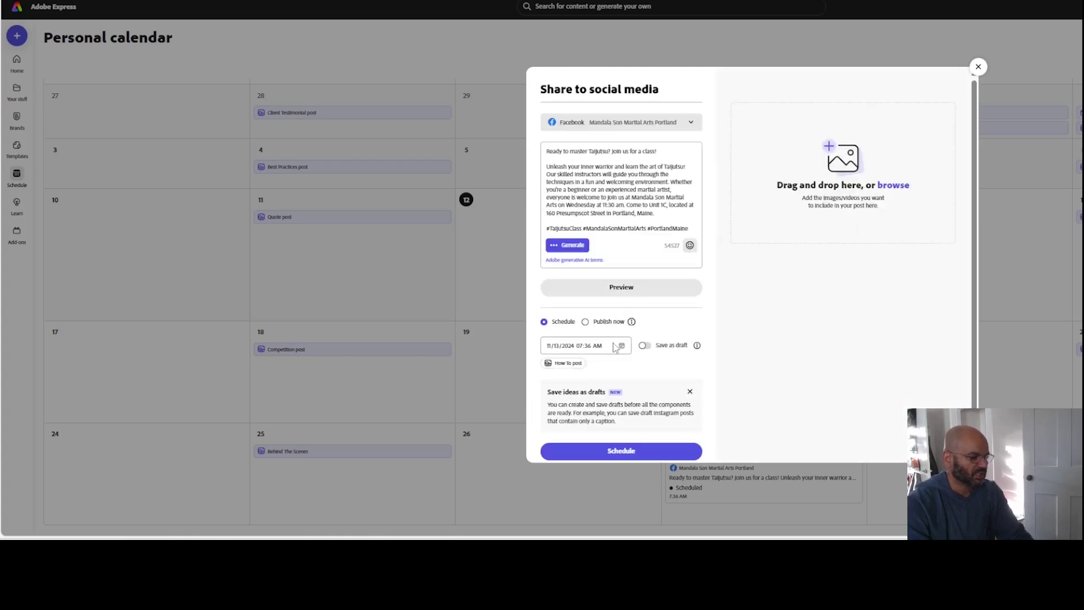
click(622, 347)
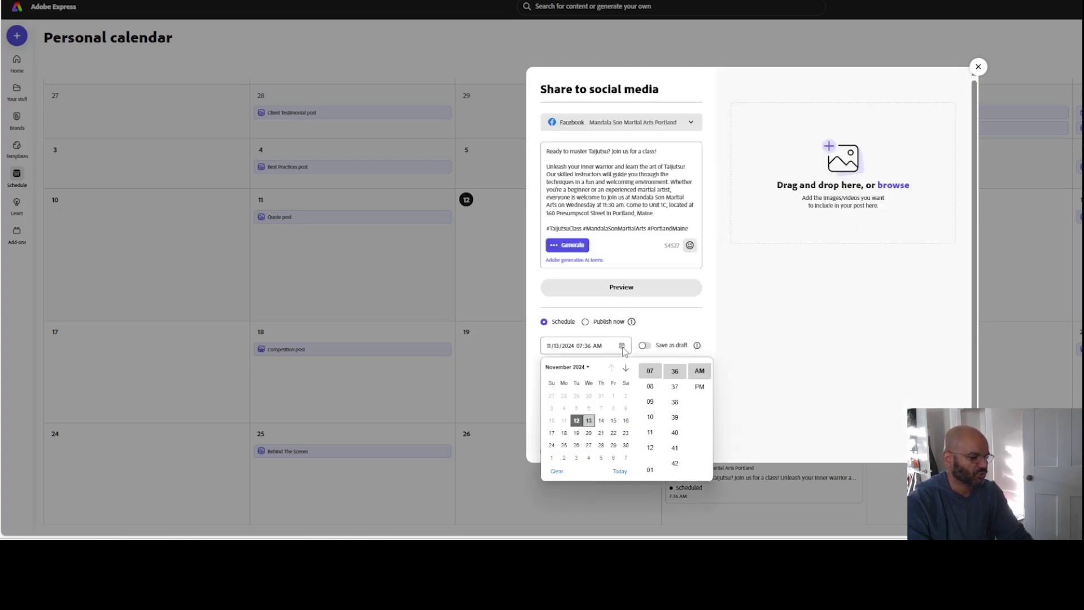
click(601, 421)
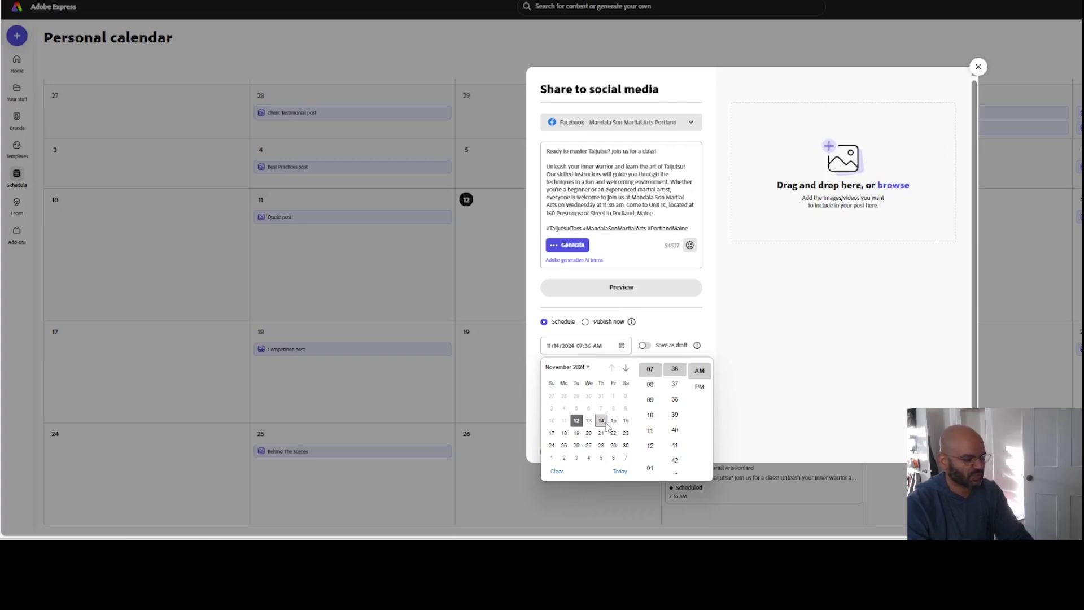
click(752, 361)
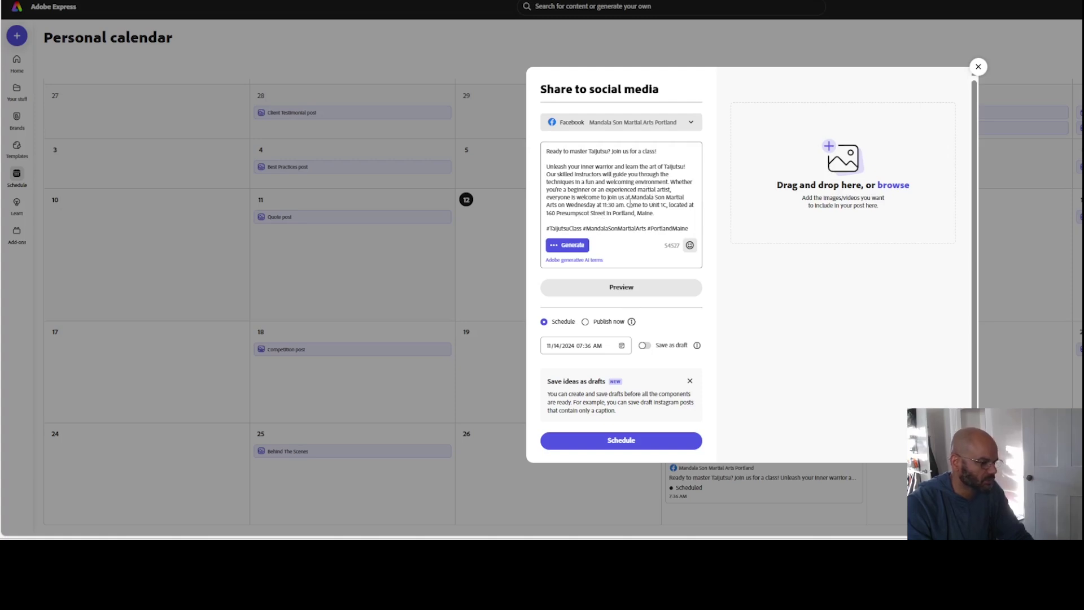
Change "Wednesday" to "Thursday" in the duplicated post's caption and schedule the post
double_click(580, 205)
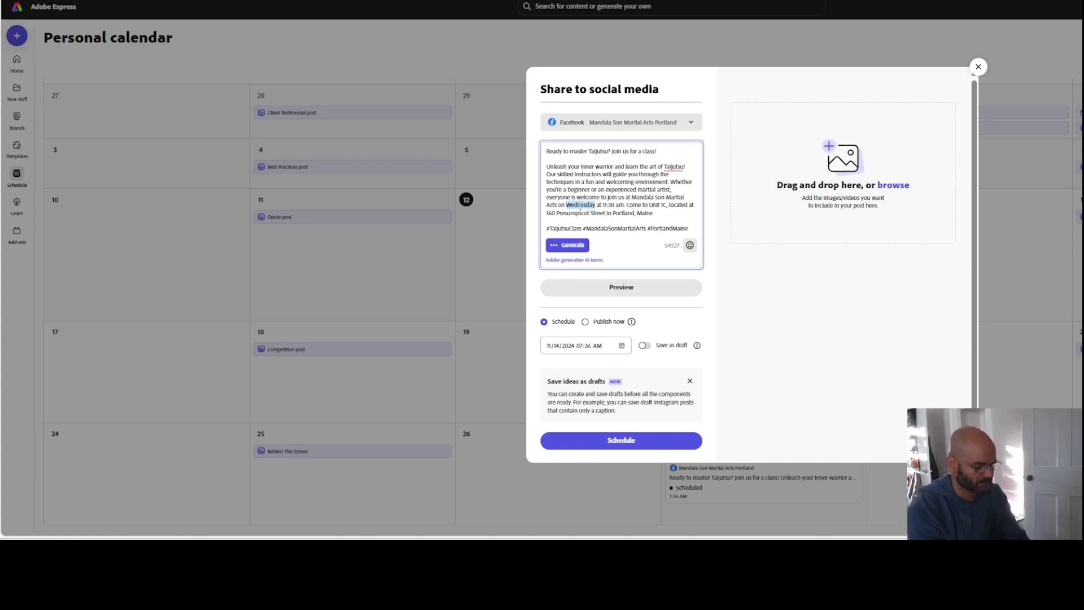
text(Thursday)
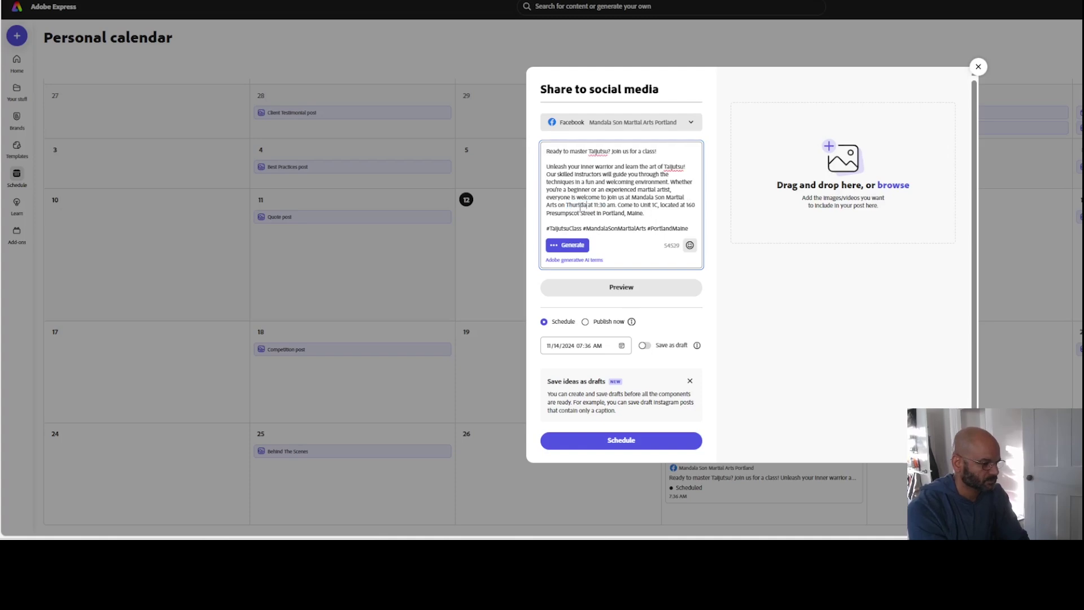
click(822, 332)
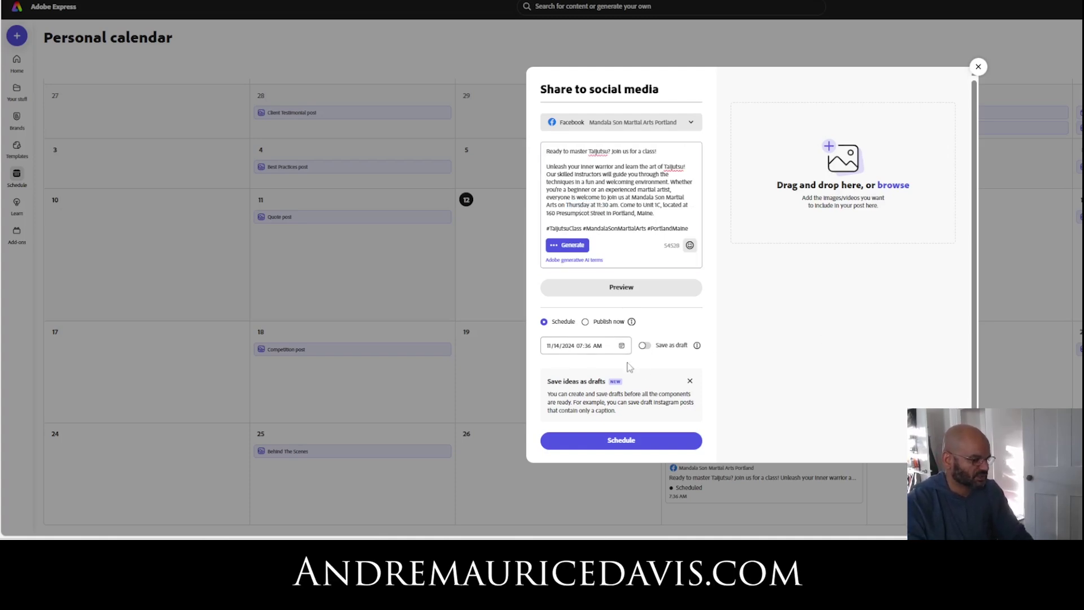
click(641, 440)
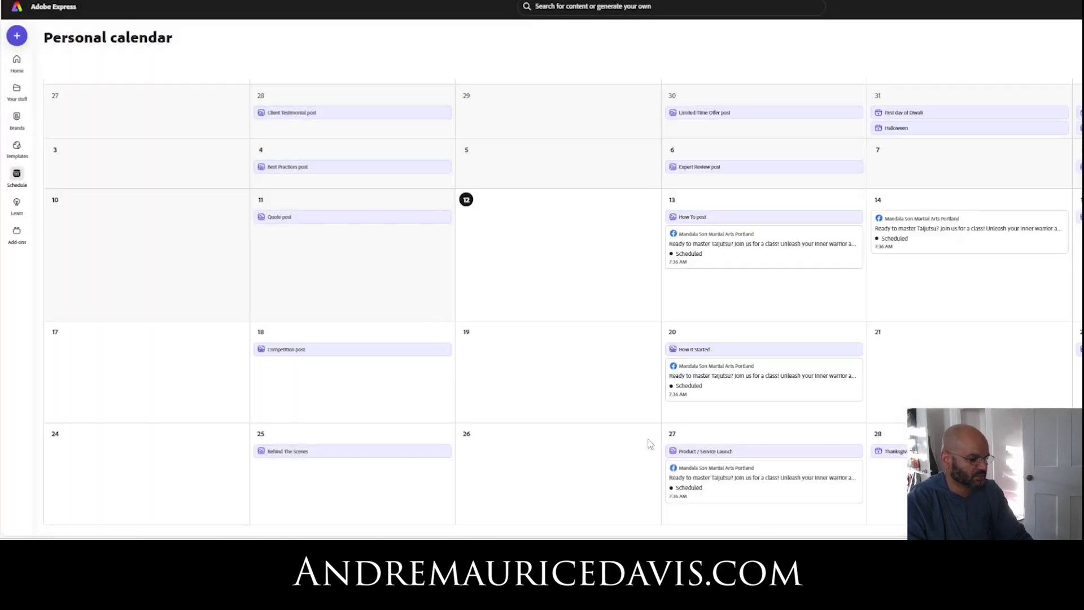
Duplicate the November 14 Mandala Son Martial Arts Portland post and schedule the copy for 11/21/2024 at 07:36 AM
click(931, 245)
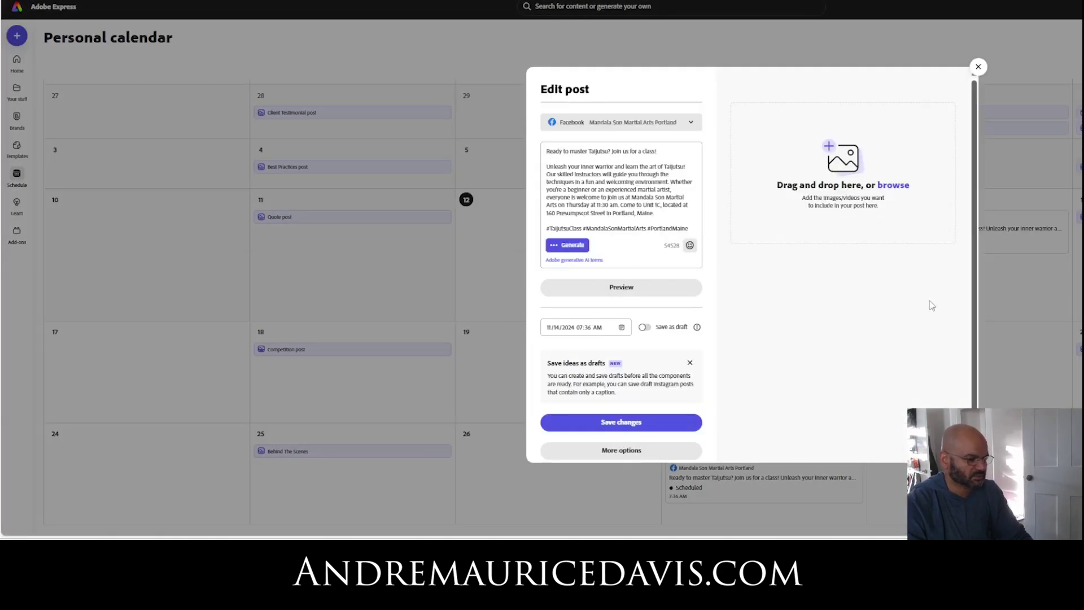
click(610, 454)
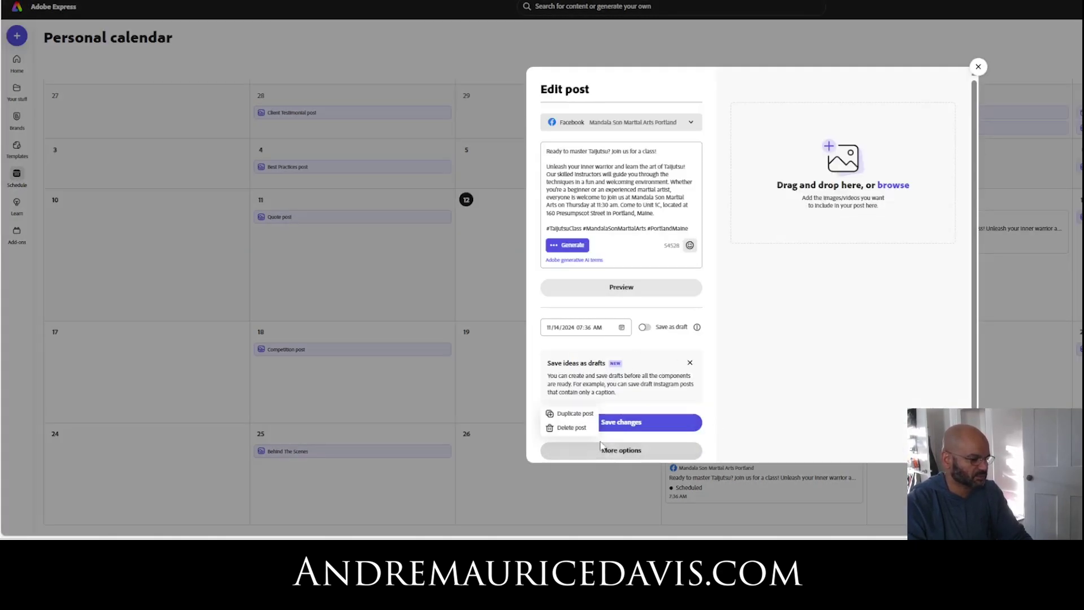
click(586, 413)
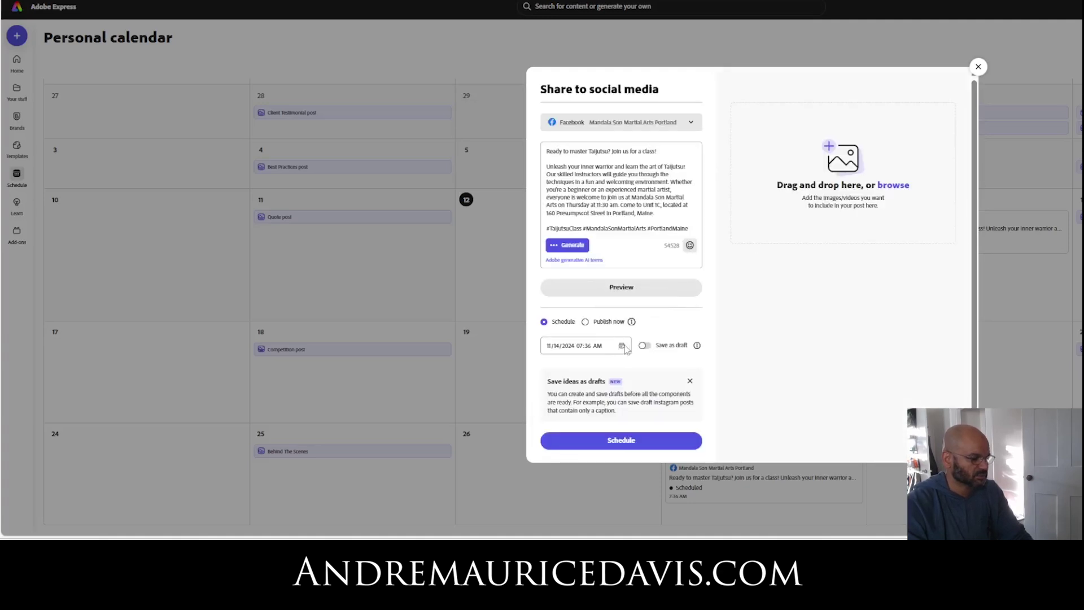
click(621, 345)
click(600, 433)
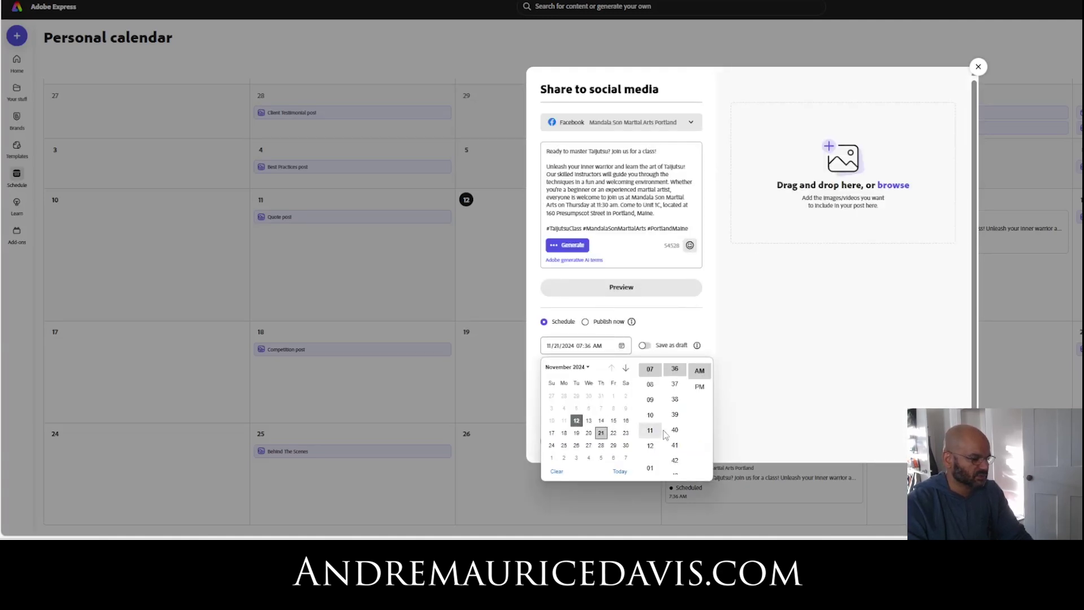
click(798, 314)
click(570, 441)
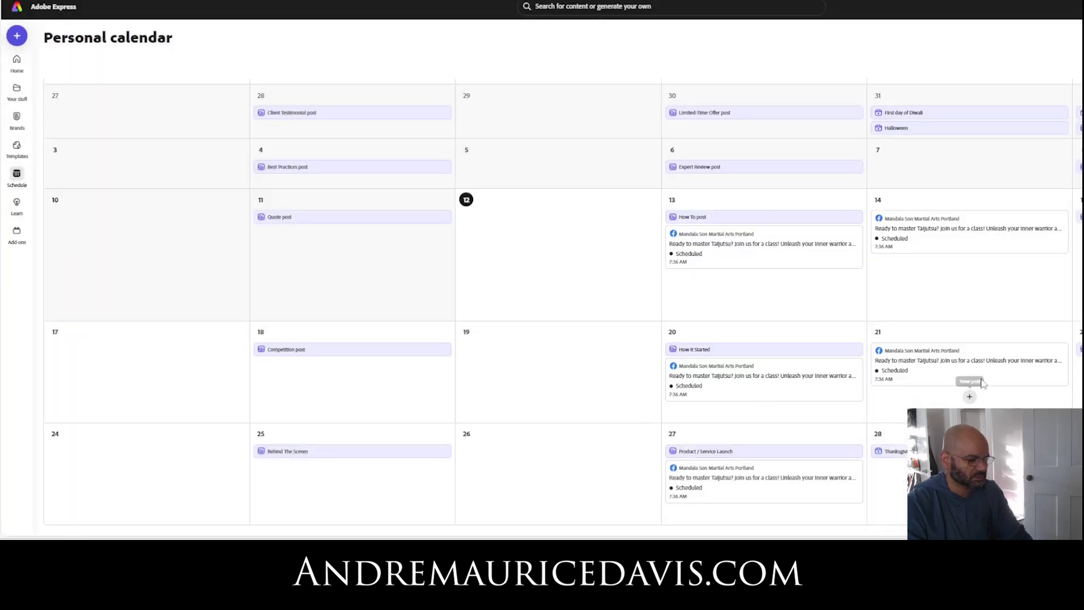
Duplicate the November 21 Mandala Son Martial Arts Portland post and schedule the copy for 11/28/2024 at 07:36 AM
click(1008, 375)
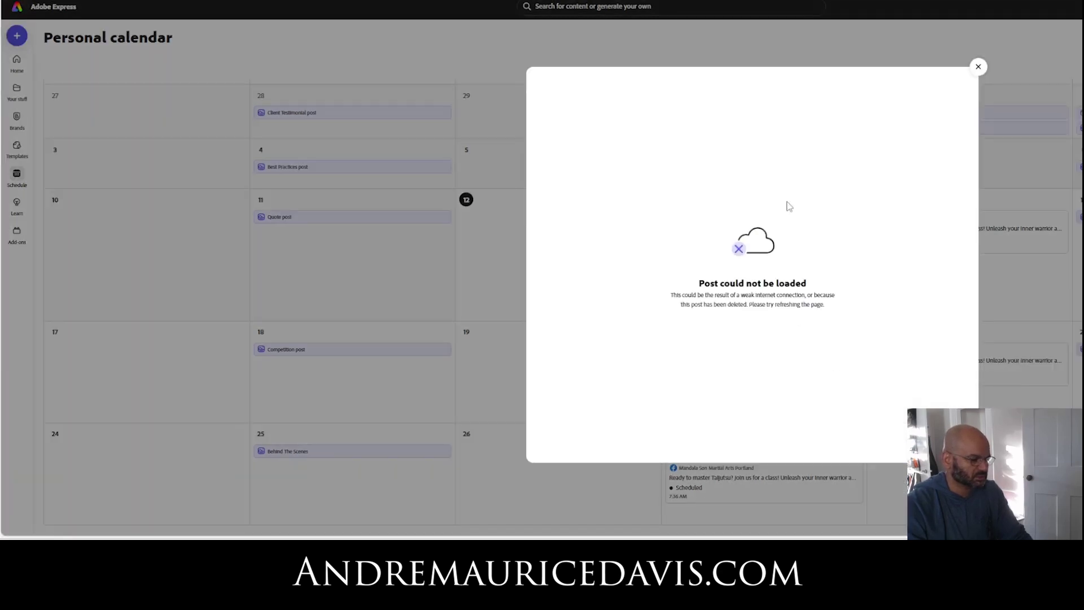
click(979, 66)
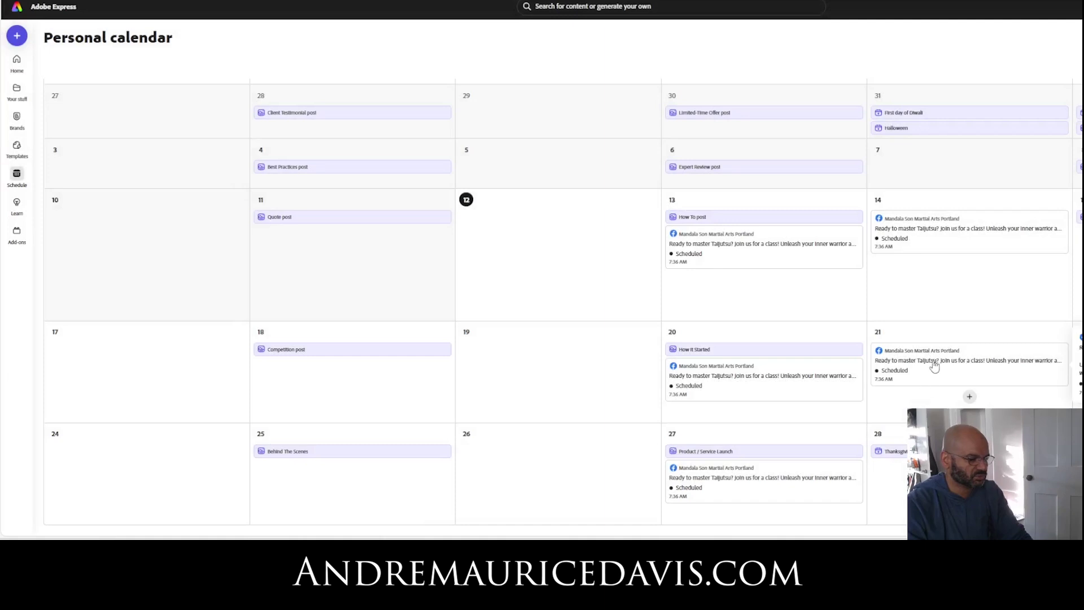
click(905, 368)
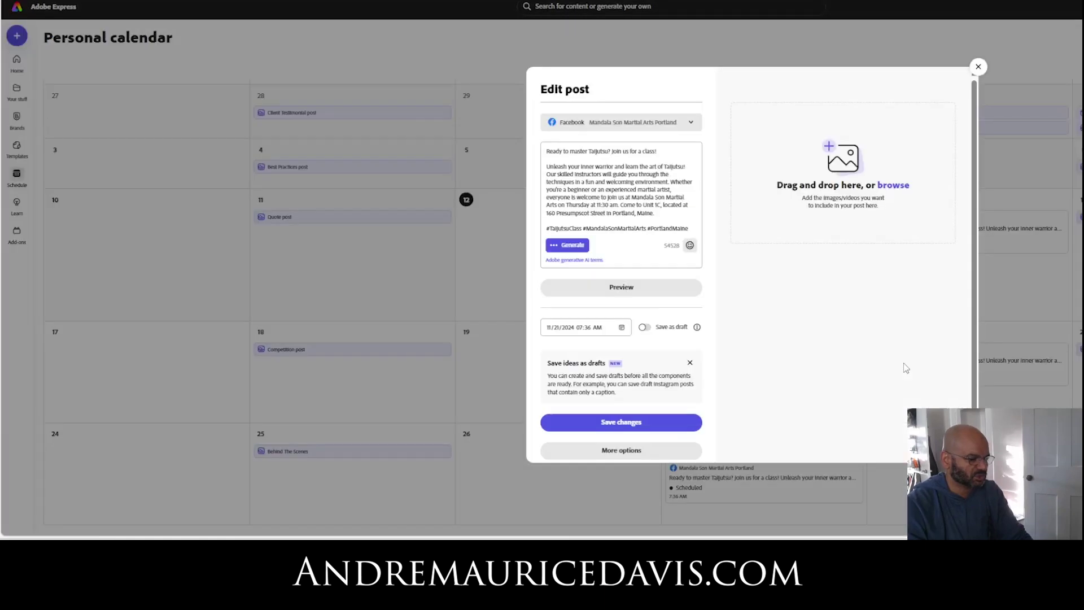
click(612, 450)
click(591, 418)
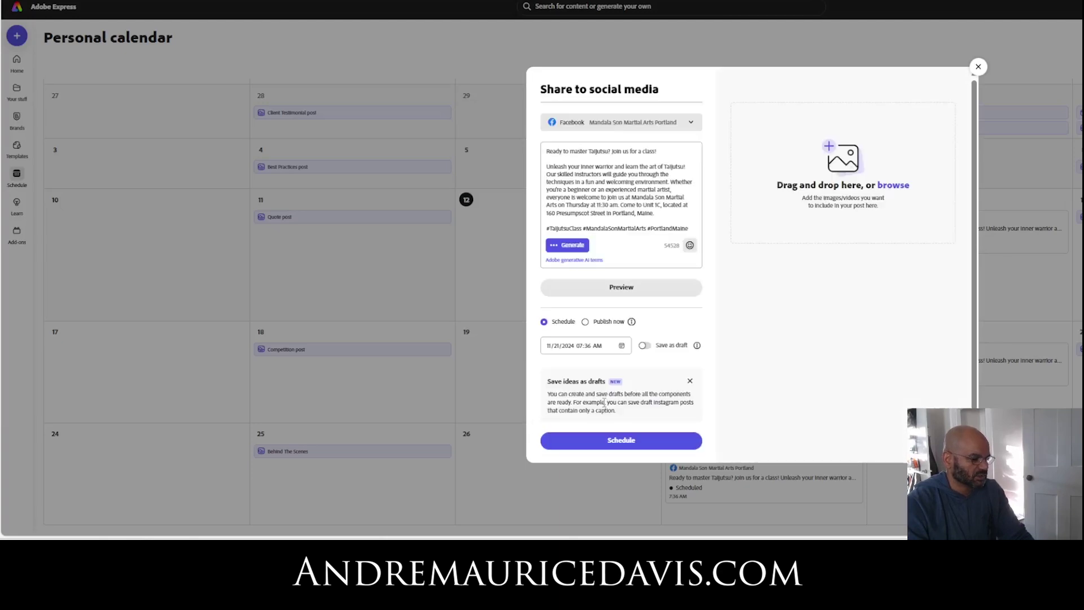
click(621, 345)
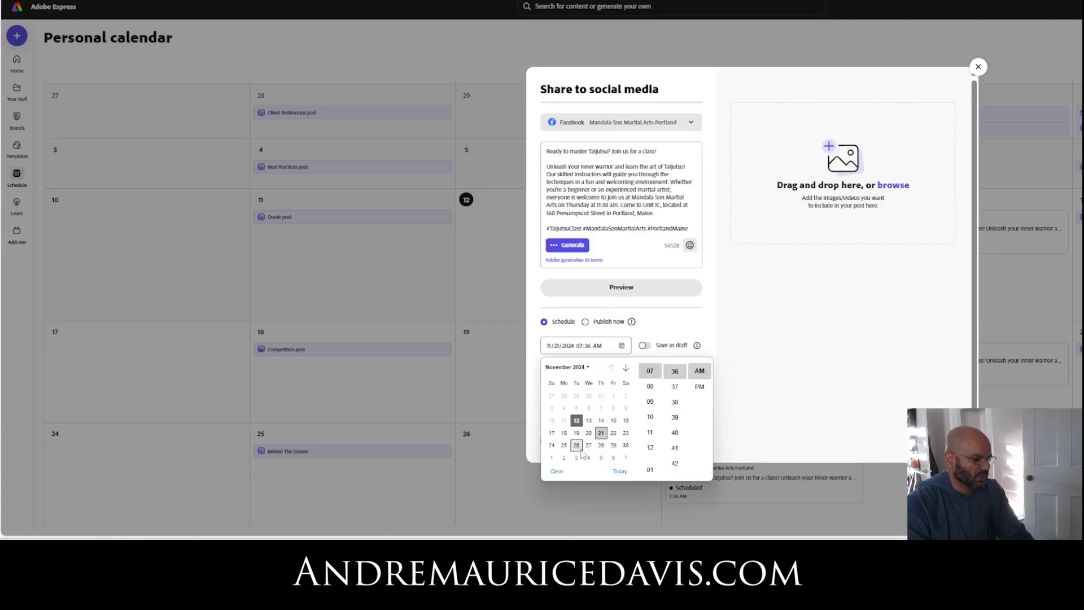
click(600, 445)
click(804, 373)
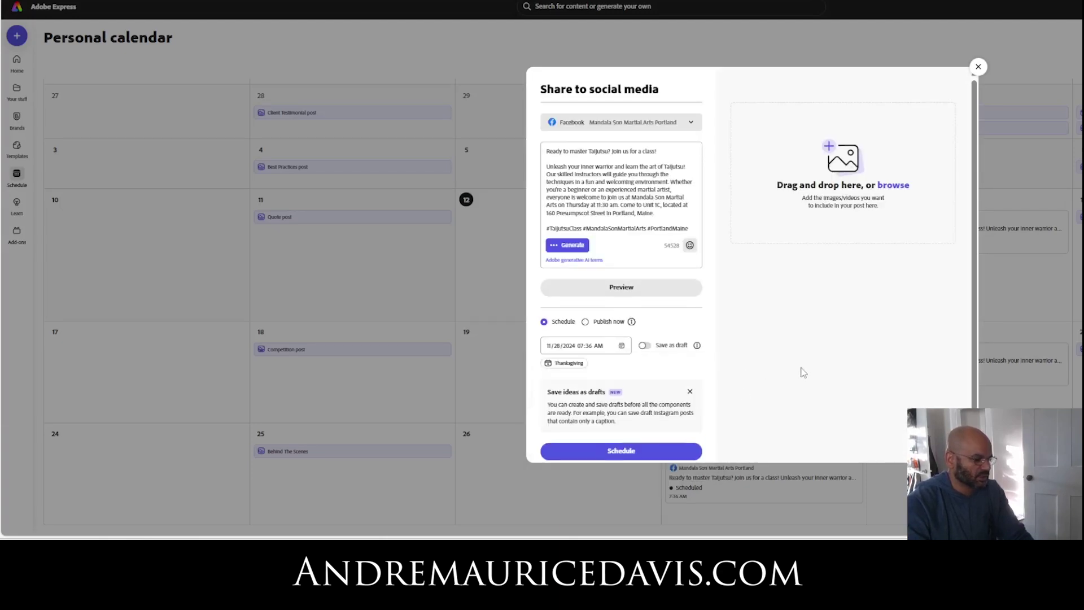
click(594, 451)
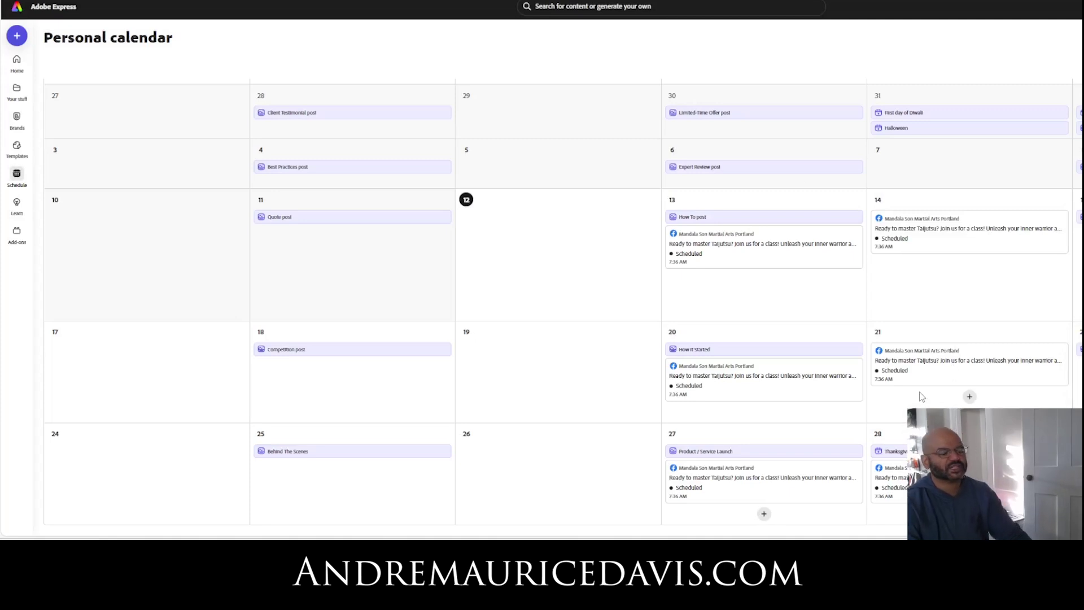